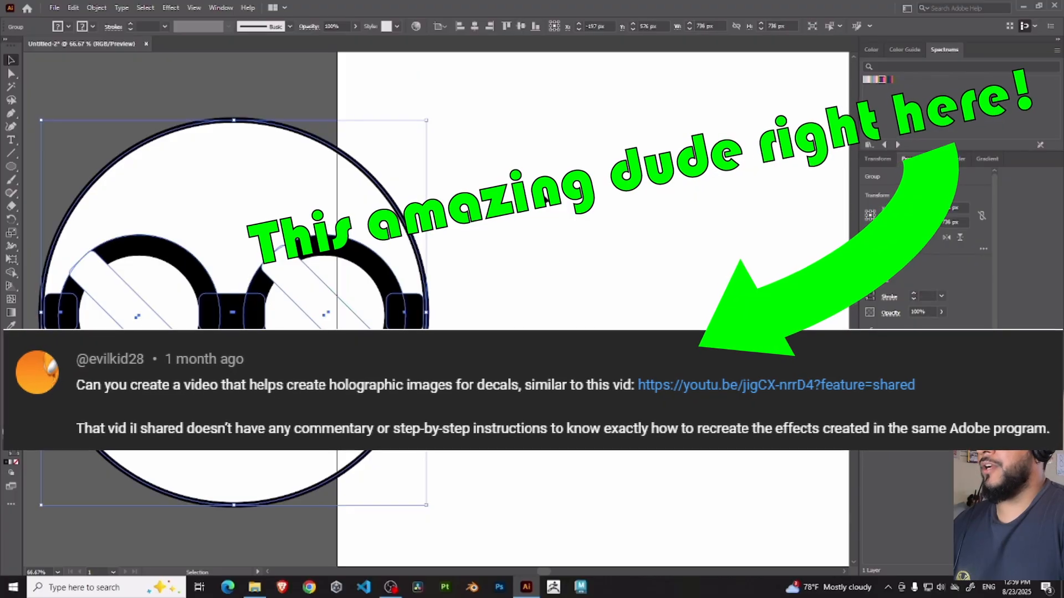
Move the glasses logo group onto the upper-left part of the artboard and deselect it.
drag(598, 189, 549, 234)
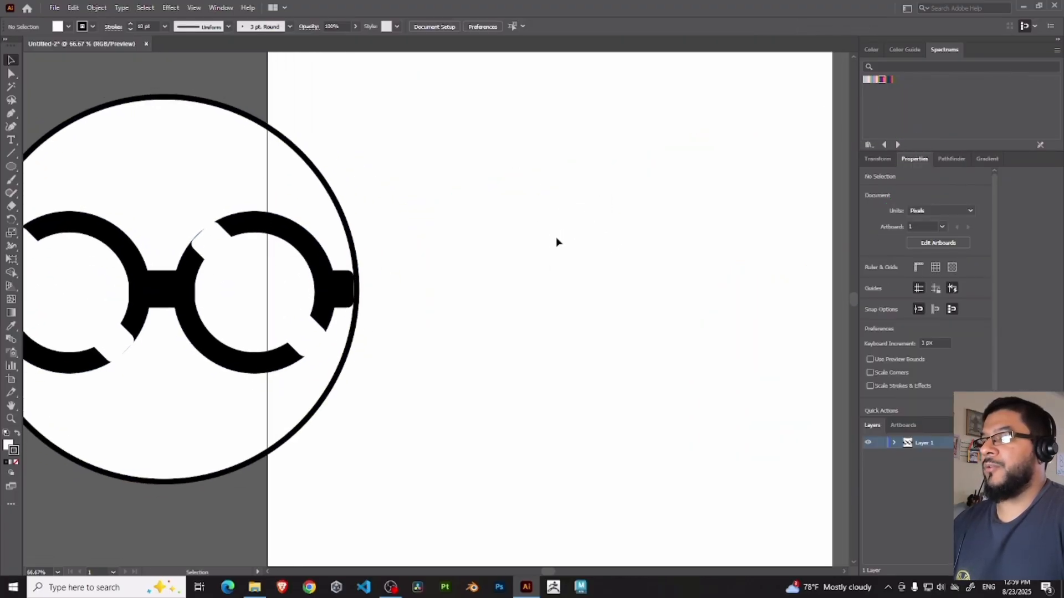
drag(288, 178, 575, 155)
drag(703, 197, 613, 200)
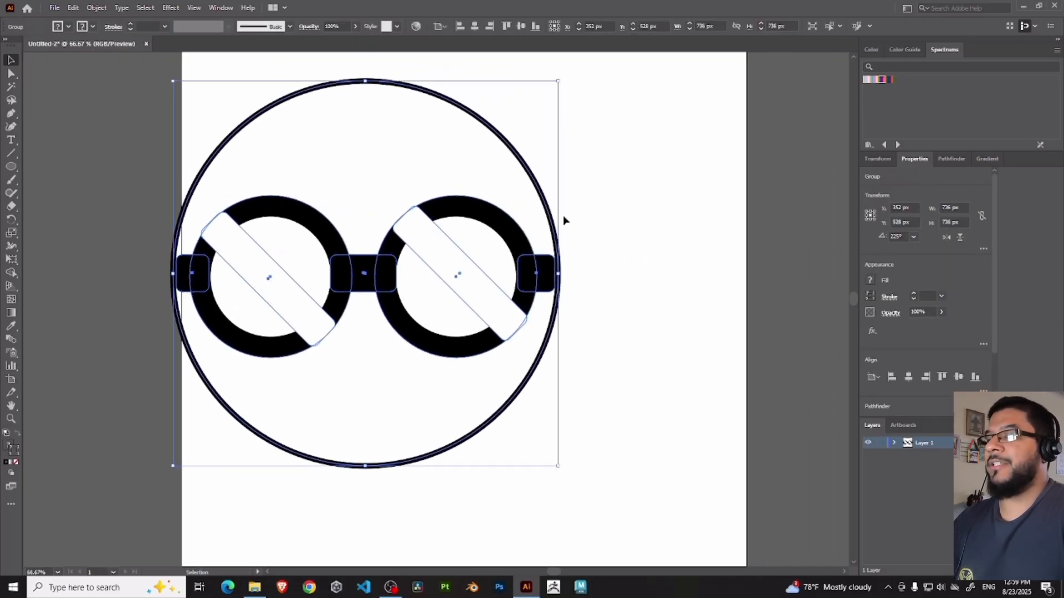
drag(448, 165, 378, 139)
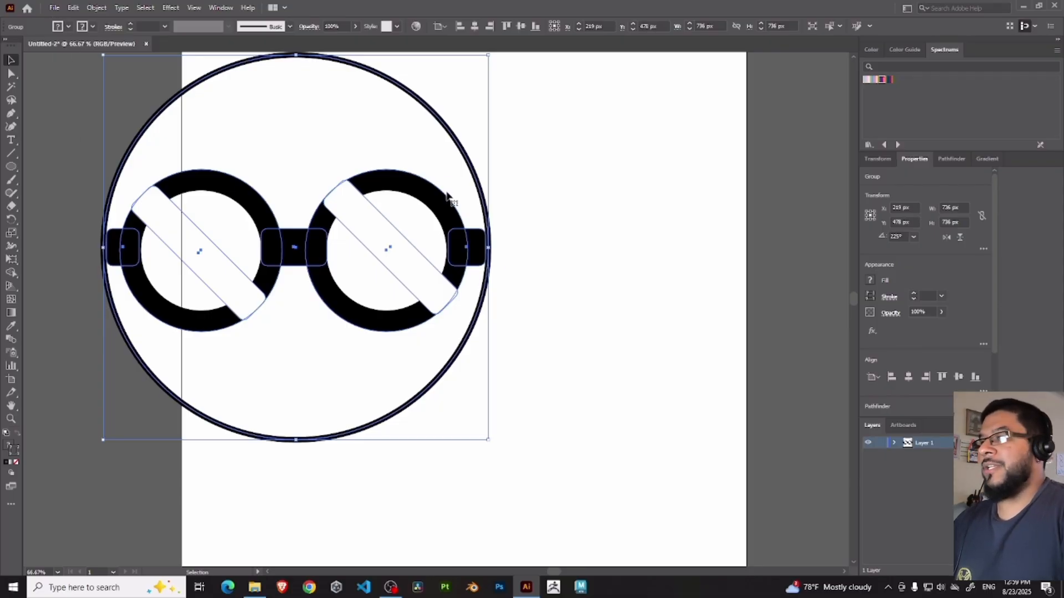
click(526, 163)
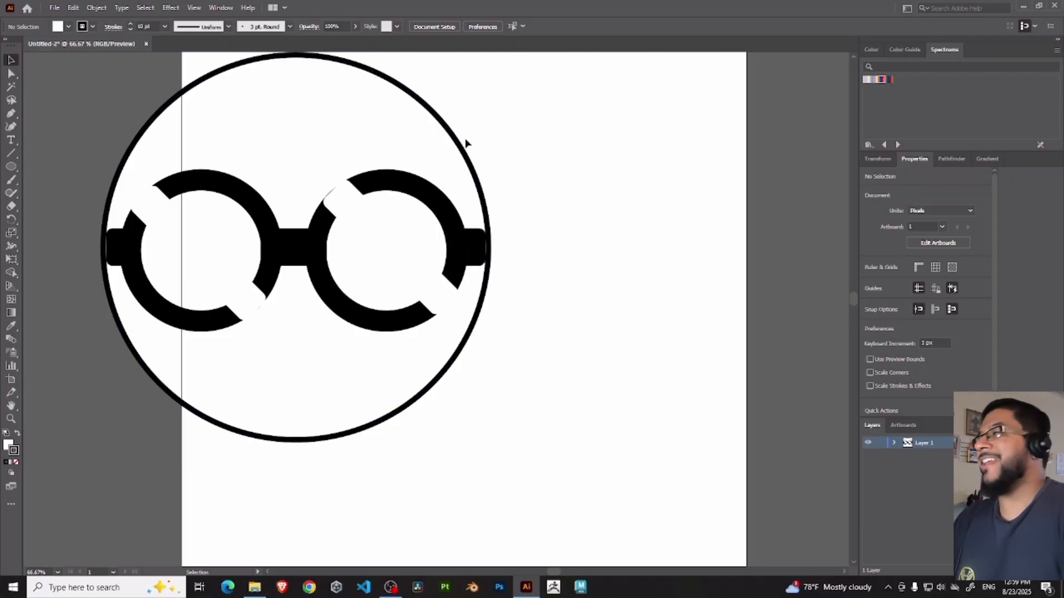
Create a circle about 778 px in diameter beside the logo and move it over the logo.
click(15, 170)
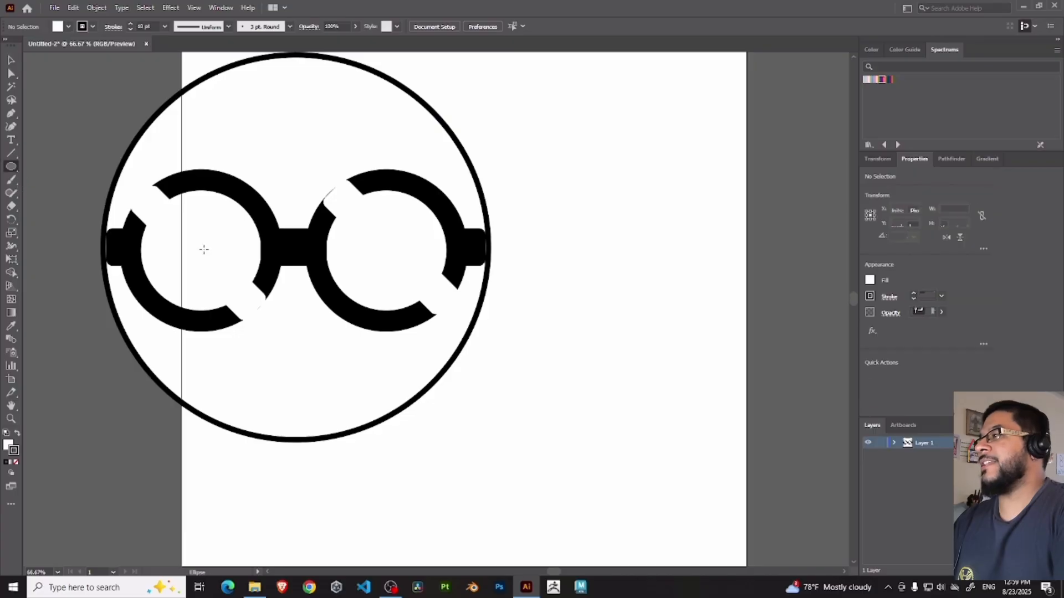
mouse_move(601, 253)
mouse_down()
mouse_move(654, 330)
mouse_move(695, 456)
mouse_up()
key(v)
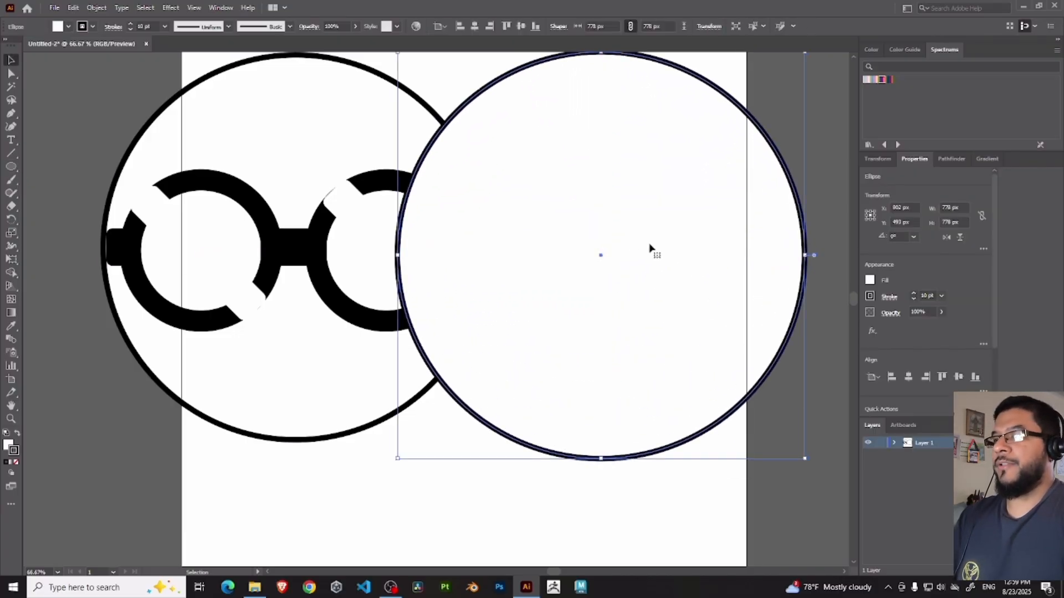
drag(667, 239, 369, 240)
Centre the logo and the new circle horizontally and vertically on the artboard.
key(ctrl+a)
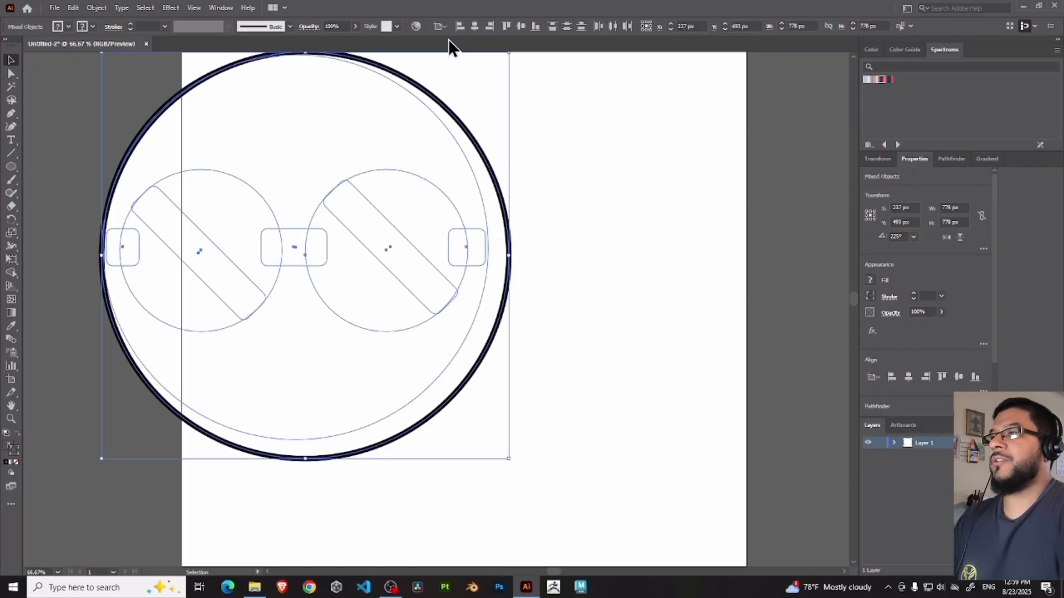
click(475, 26)
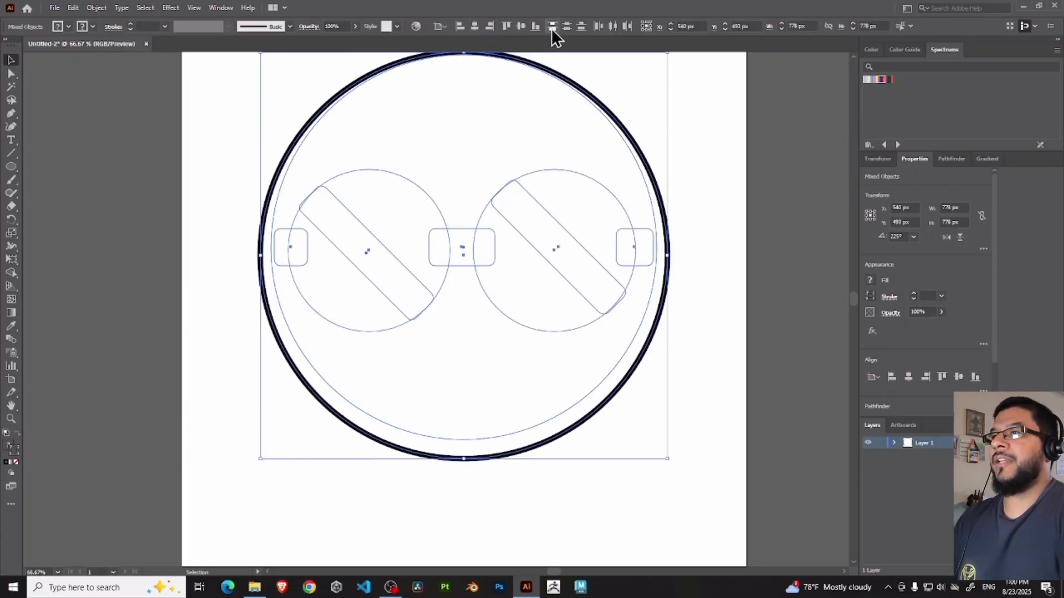
click(521, 26)
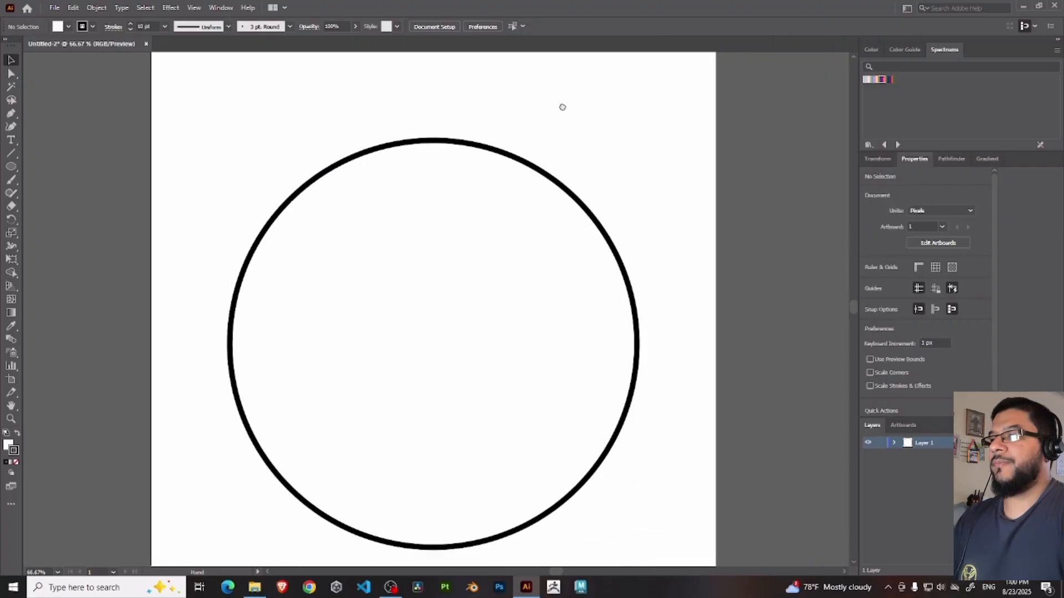
Set the large circle's fill to None, leaving only its black stroke.
click(510, 336)
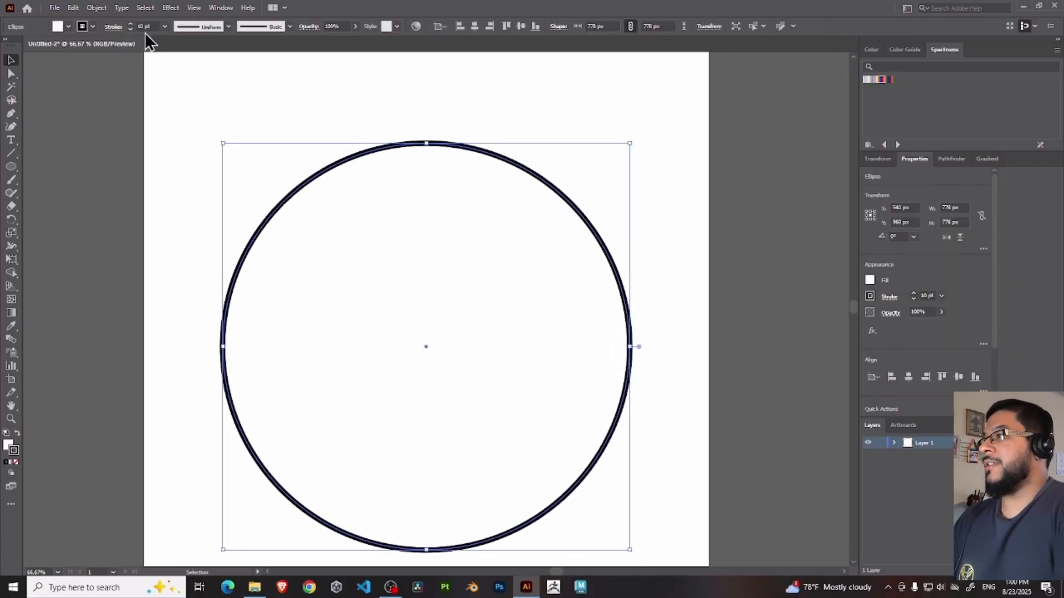
click(166, 27)
click(105, 36)
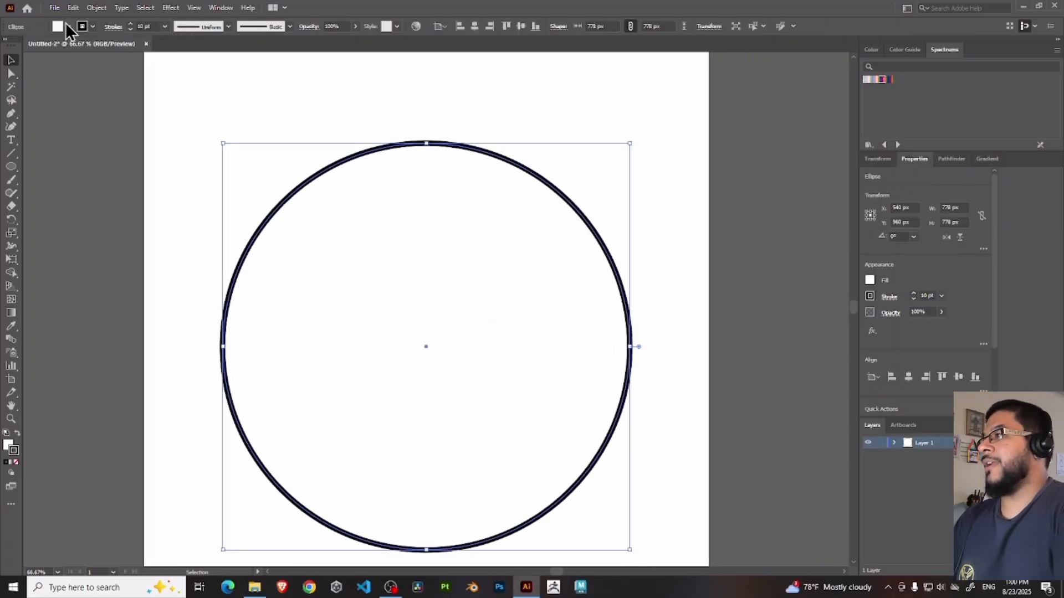
click(68, 27)
click(9, 47)
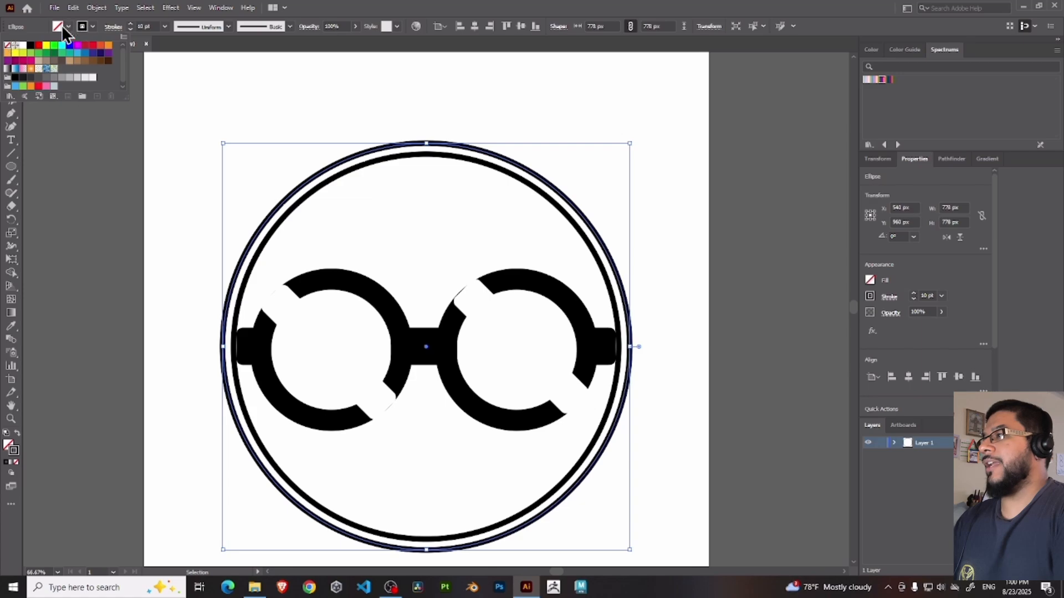
click(77, 24)
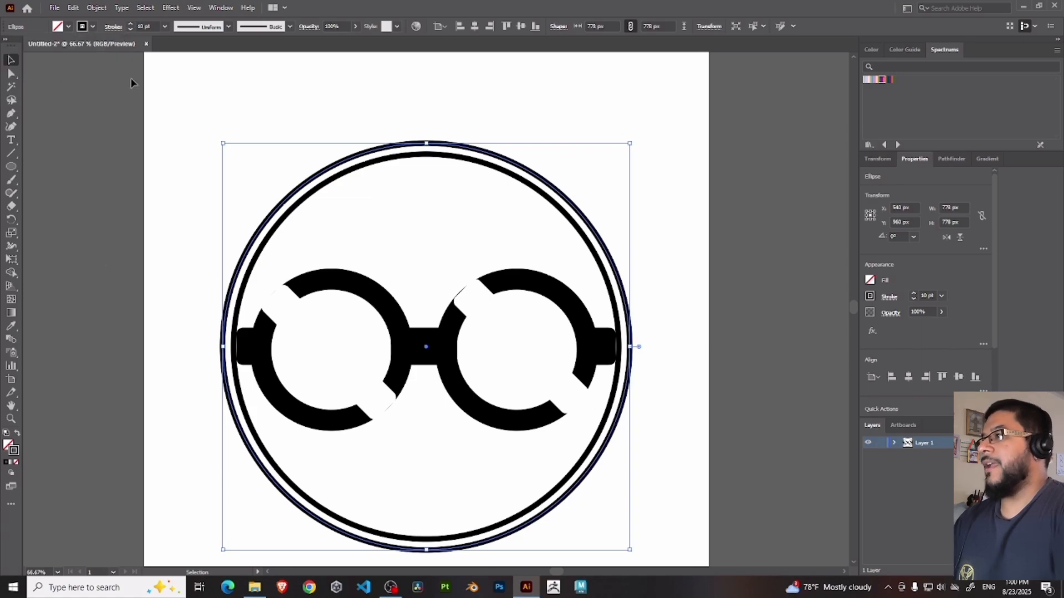
Thicken the outer circle's stroke, trying 80 pt first and settling on 325 pt.
click(165, 26)
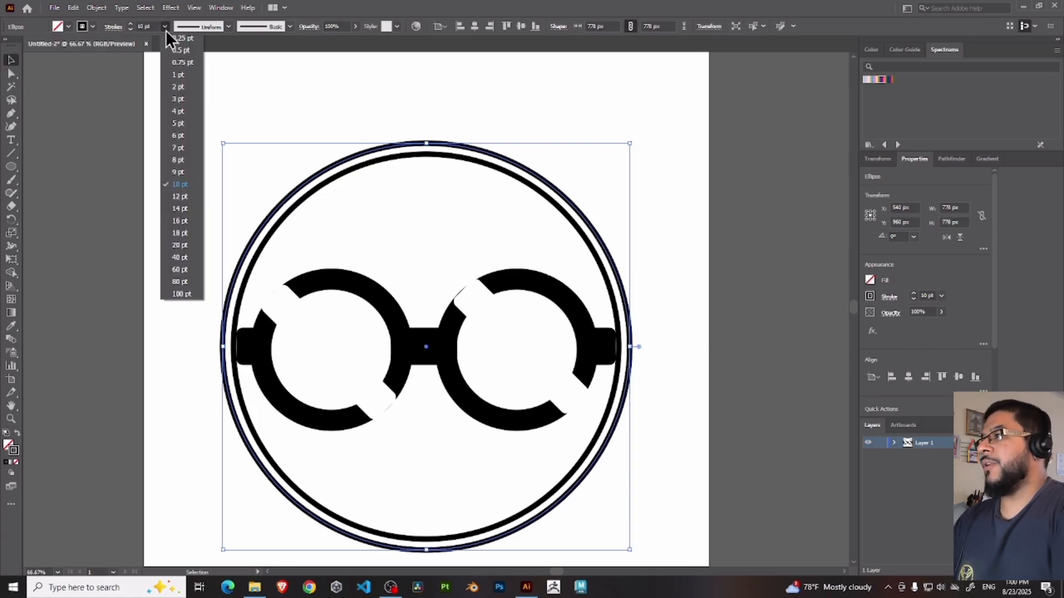
click(180, 282)
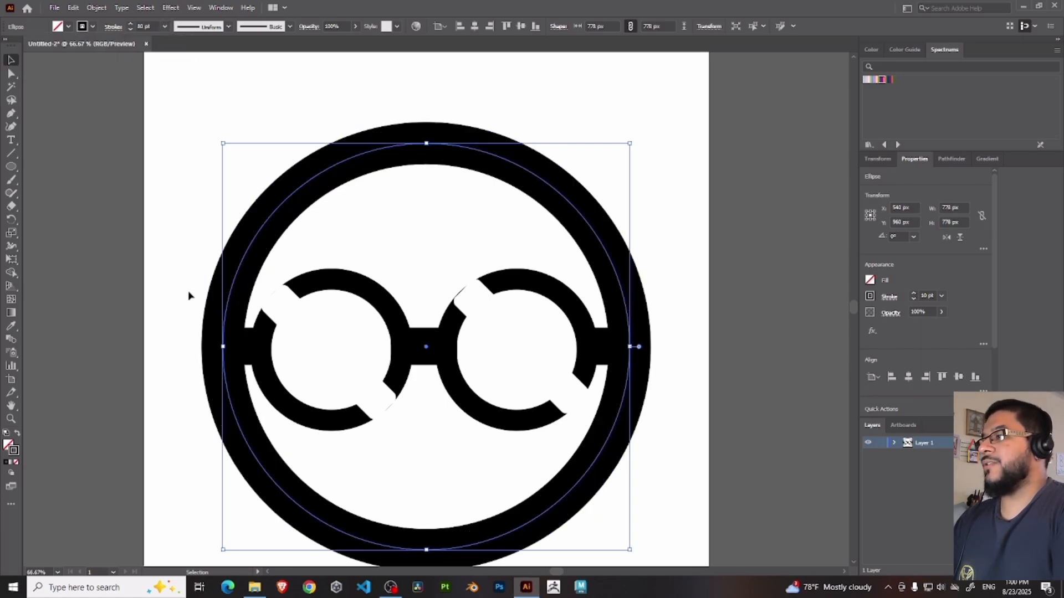
click(141, 26)
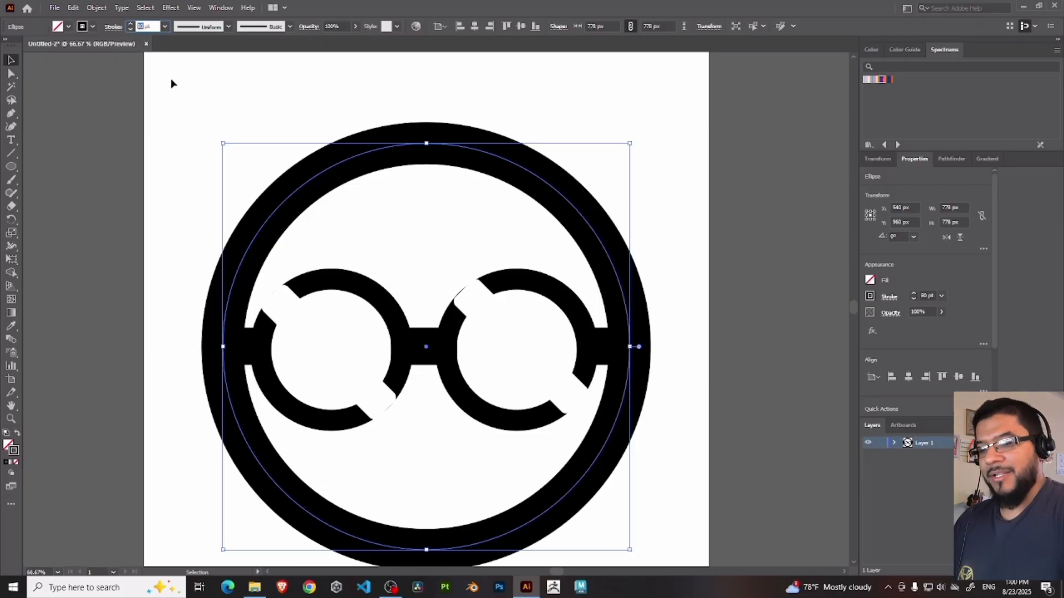
key(Return)
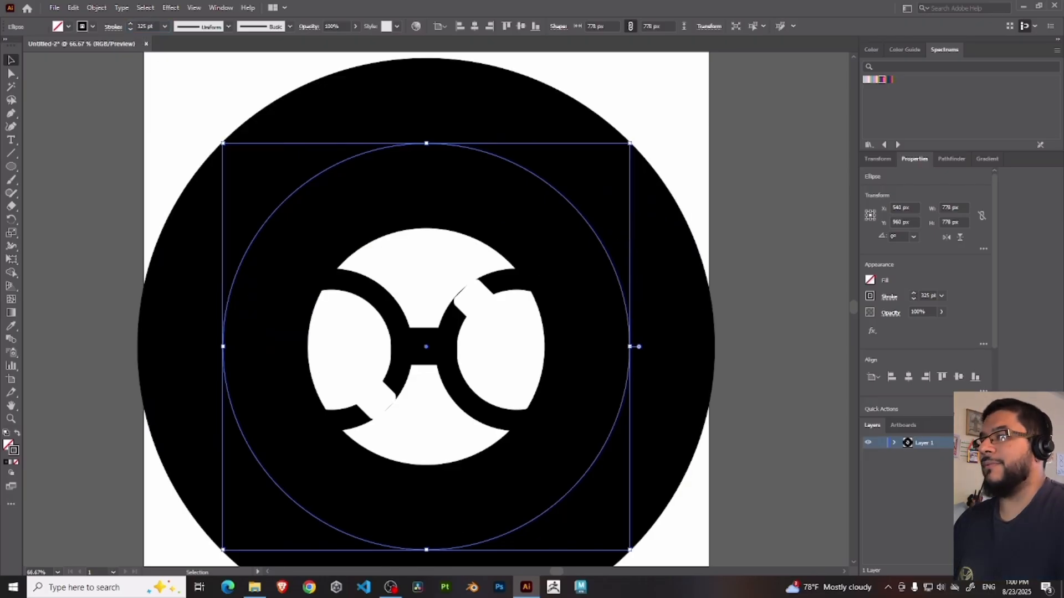
Increase the outer circle's stroke weight gradually to 518 pt so it covers more of the logo.
click(144, 25)
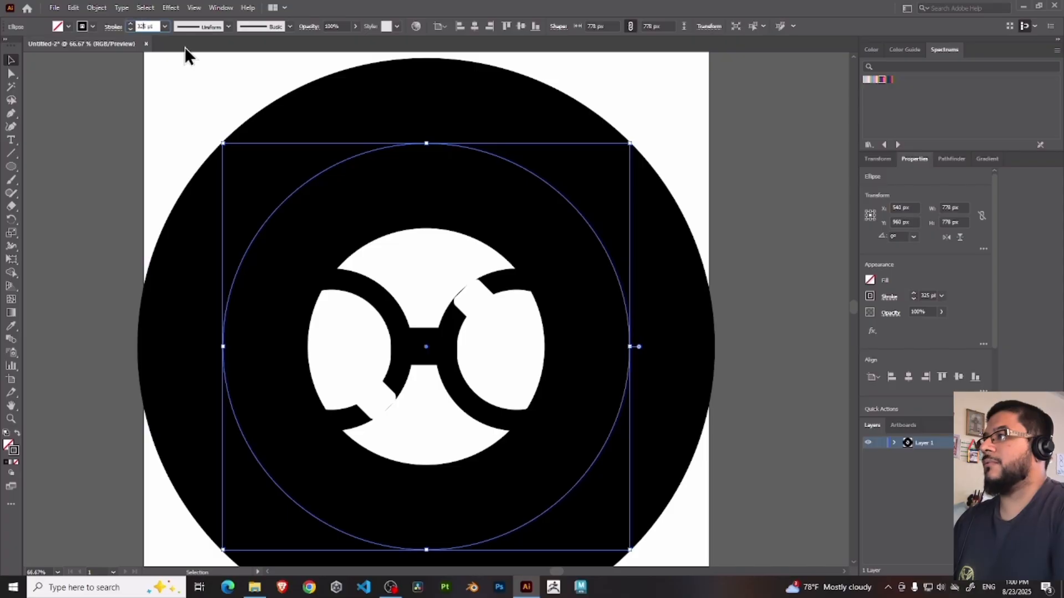
key(Up)
key(Up)
key(Up)
key(Up)
key(Up)
key(Up)
key(Up)
key(Up)
key(Up)
key(Up)
key(Up)
key(Up)
key(Up)
key(Up)
key(Up)
key(Up)
key(Up)
key(Up)
key(Up)
key(Up)
key(Up)
key(Up)
key(Up)
key(Up)
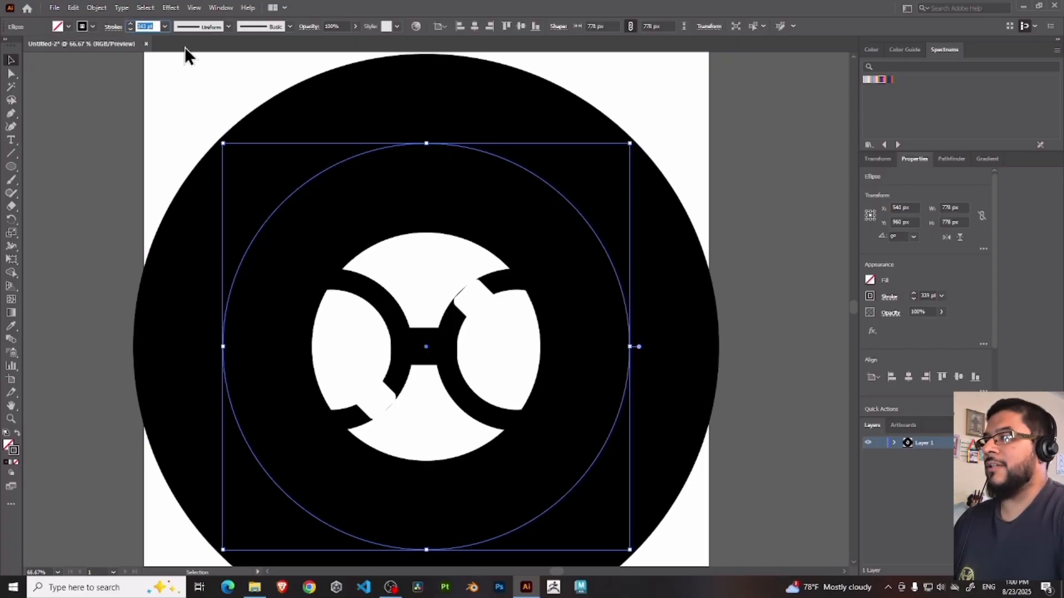
key(Up)
key(Up)
key(Up)
key(Up)
key(Up)
key(Up)
key(Up)
key(Up)
key(Up)
key(Up)
key(Up)
key(Up)
key(Up)
key(Up)
key(Up)
key(Up)
key(Up)
key(Up)
key(Up)
key(Up)
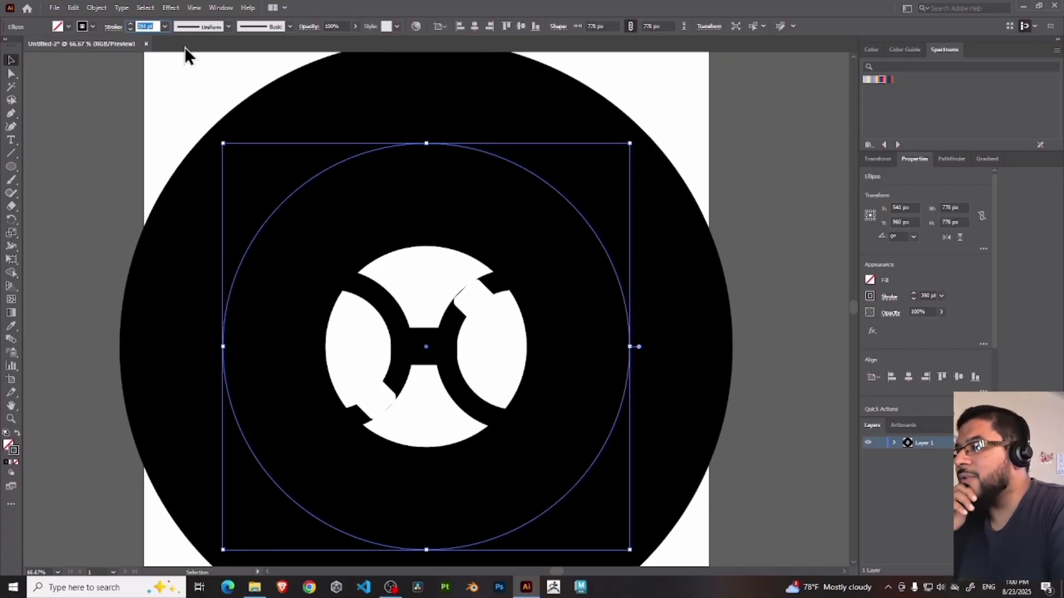
key(Up)
key(Up)
key(Up)
key(Up)
key(Up)
key(Up)
key(Up)
key(Up)
key(Up)
key(Up)
key(Up)
key(Up)
key(Up)
key(Up)
key(Up)
key(Up)
key(Up)
key(Up)
key(Up)
key(Up)
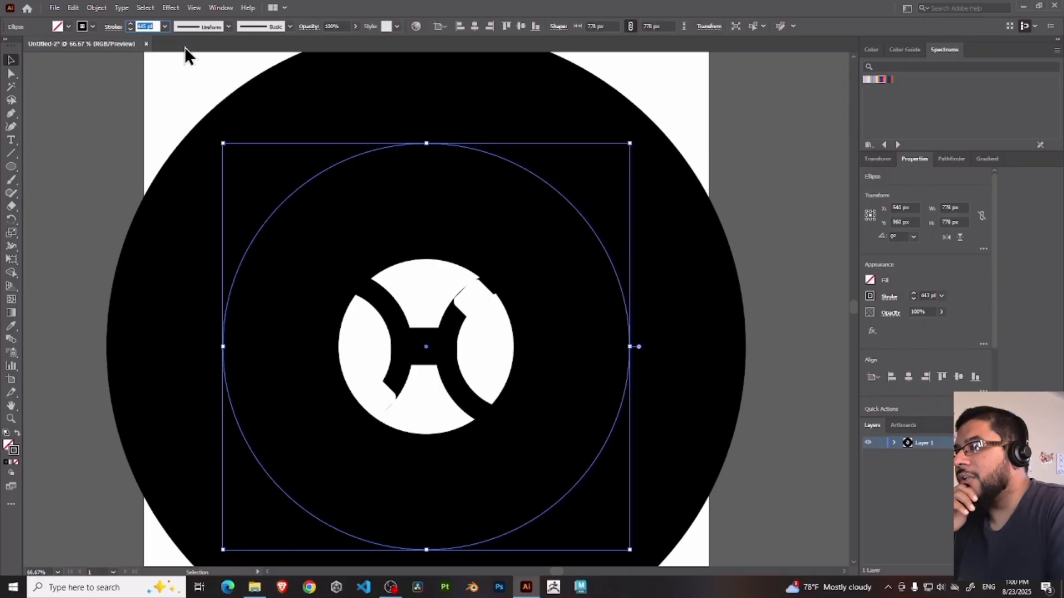
key(Up)
key(Up)
key(Up)
key(Up)
key(Up)
key(Up)
key(Up)
key(Up)
key(Up)
key(Up)
key(Up)
key(Up)
key(Up)
key(Up)
key(Up)
key(Up)
key(Up)
key(Up)
key(Up)
key(Up)
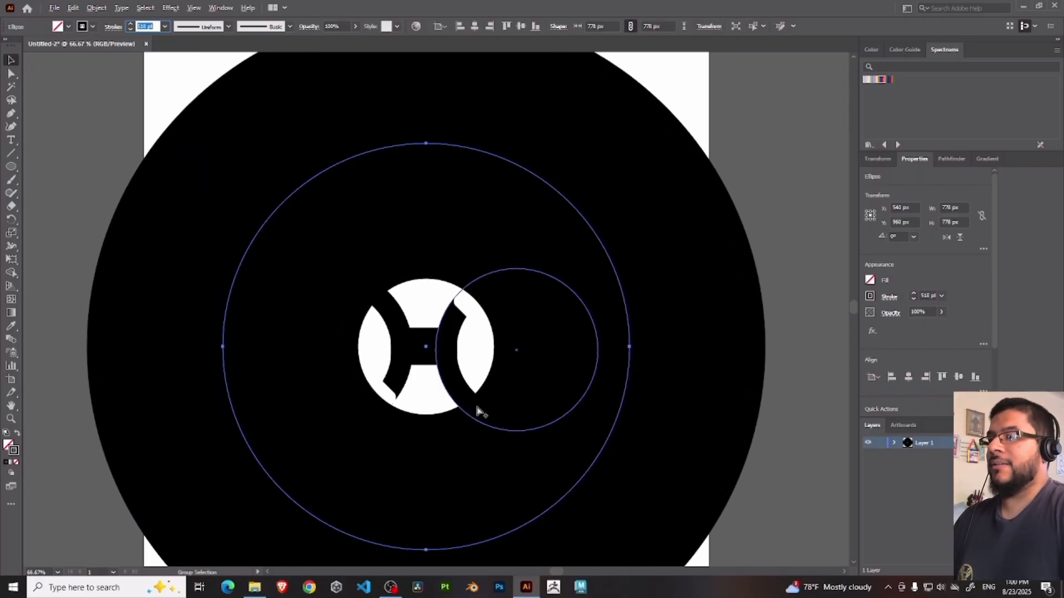
Increase the large circle's stroke weight to 660 pt so only a small hole is left at its centre.
ctrl+alt+click(477, 409)
drag(404, 236, 427, 277)
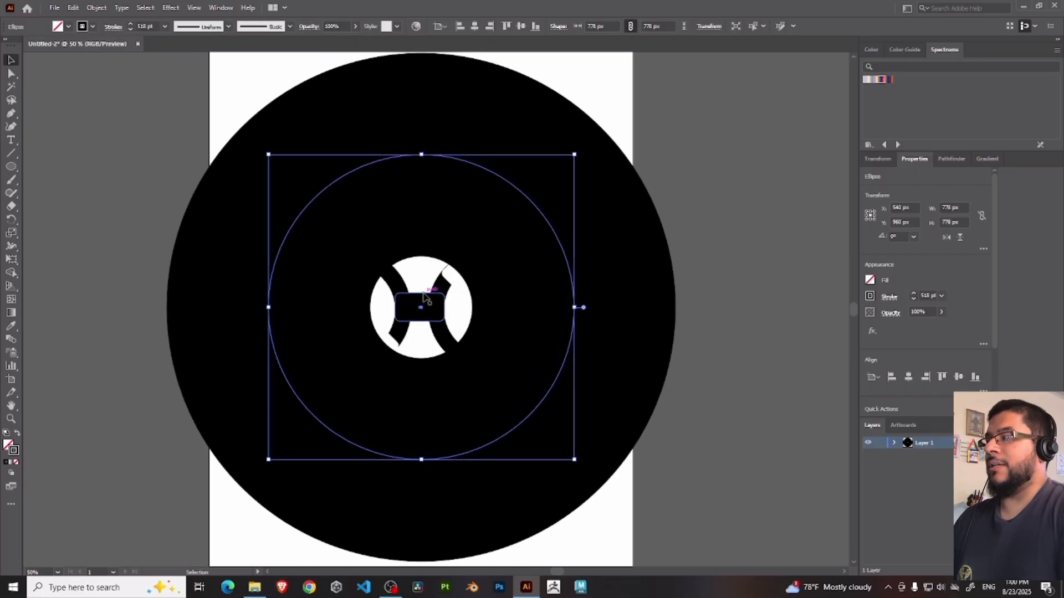
ctrl+alt+click(451, 310)
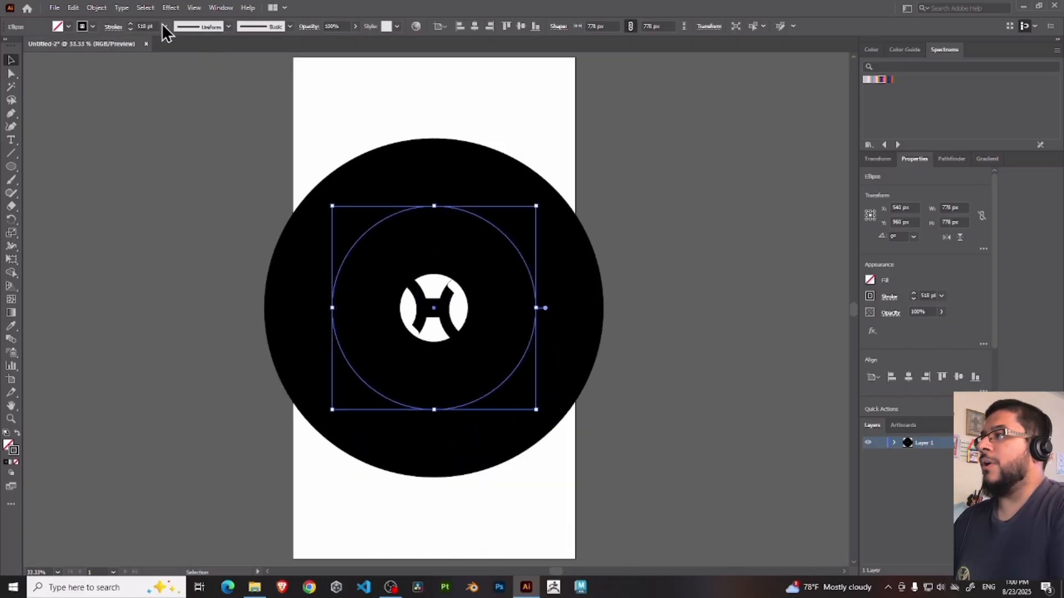
key(Up)
key(Up)
key(Up)
key(Up)
key(Up)
key(Up)
key(Up)
key(Up)
key(Up)
key(Up)
key(Up)
key(Up)
key(Up)
key(Up)
key(Up)
key(Up)
key(Up)
key(Up)
key(Up)
key(Up)
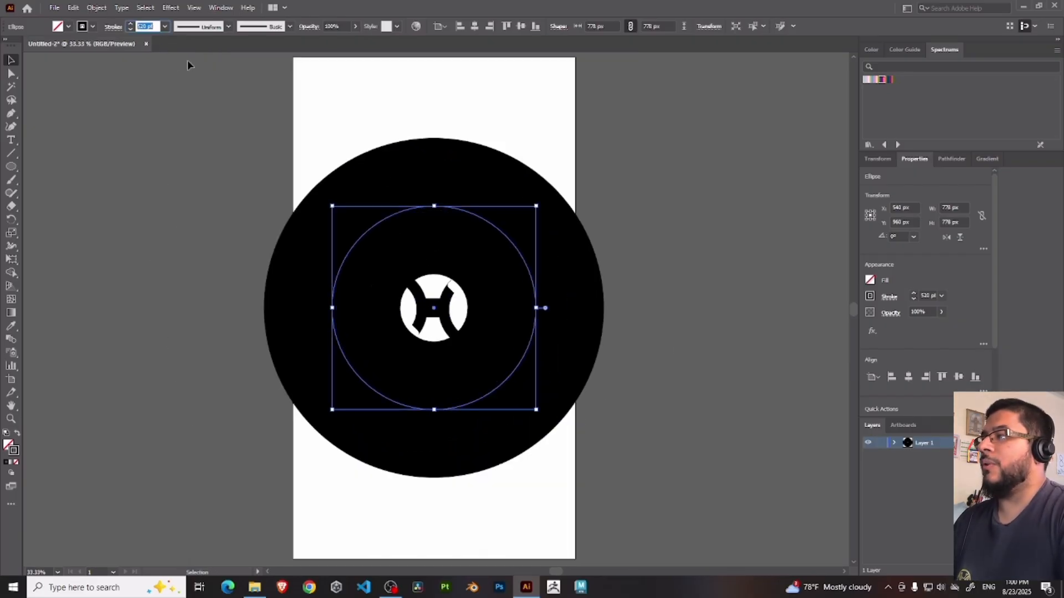
key(Up)
key(Up)
key(Up)
key(Up)
key(Up)
key(Up)
key(Up)
key(Up)
key(Up)
key(Up)
key(Up)
key(Up)
key(Up)
key(Up)
key(Up)
key(Up)
key(Up)
key(Up)
key(Up)
key(Up)
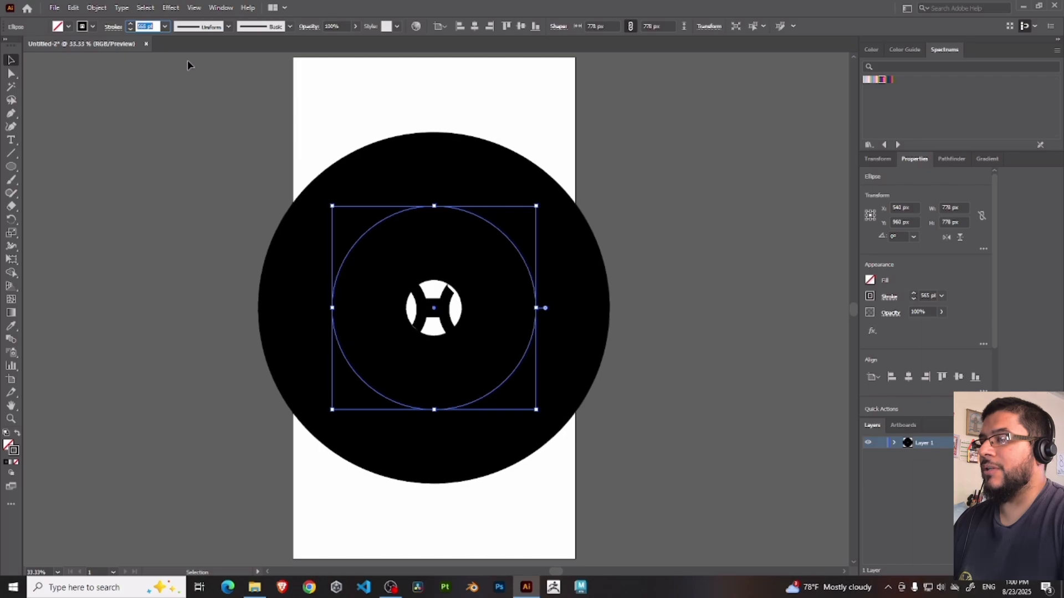
key(Up)
key(Up)
key(Up)
key(Up)
key(Up)
key(Up)
key(Up)
key(Up)
key(Up)
key(Up)
key(Up)
key(Up)
key(Up)
key(Up)
key(Up)
key(Up)
key(Up)
key(Up)
key(Up)
key(Up)
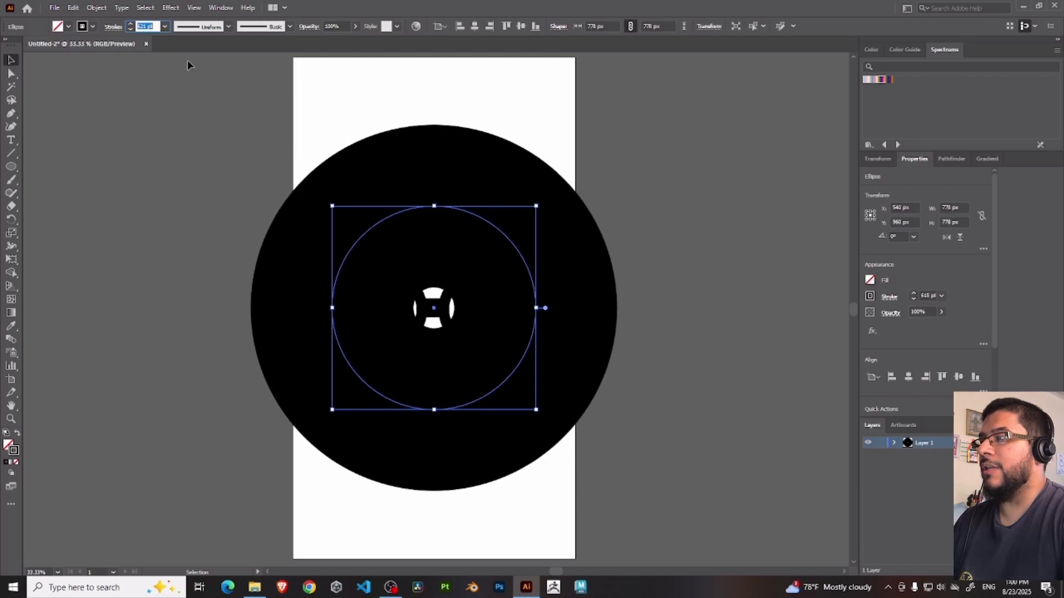
key(Up)
key(Up)
key(Up)
key(Up)
key(Up)
key(Up)
key(Up)
key(Up)
key(Up)
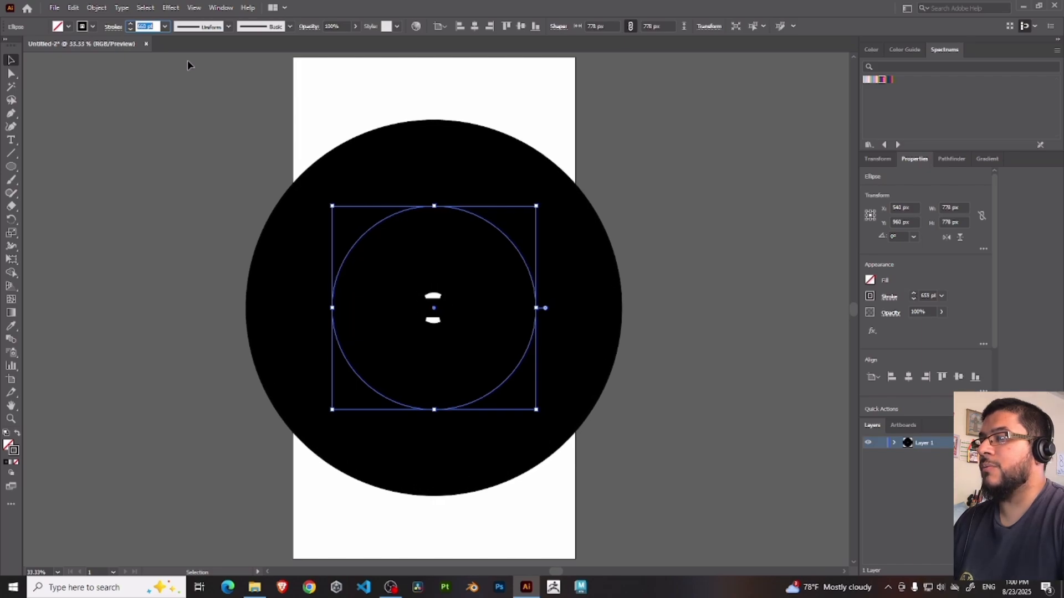
click(535, 189)
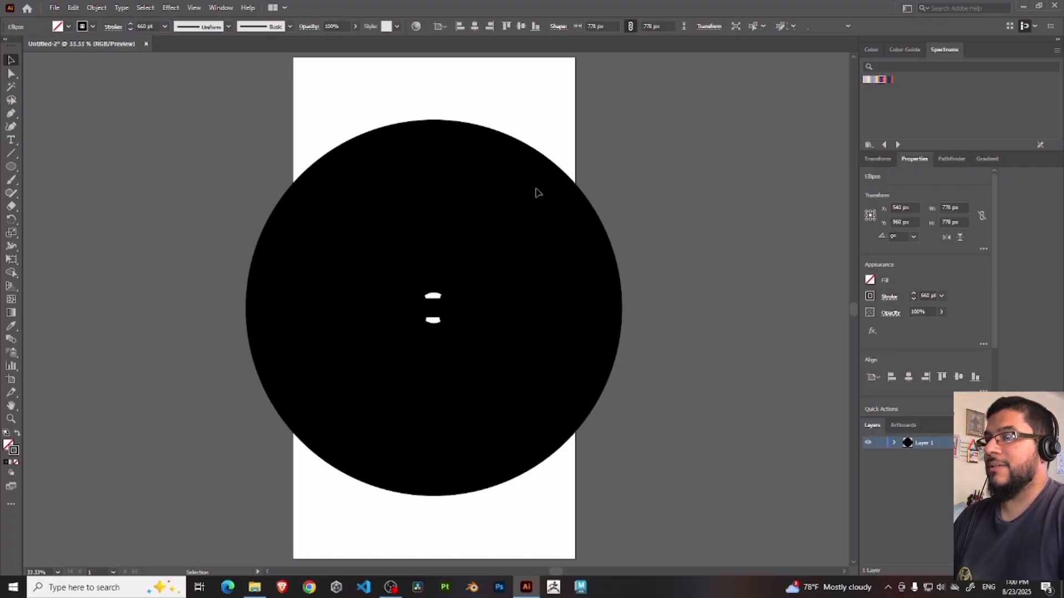
Apply the white-to-black linear gradient preset to the large circle's stroke.
click(492, 233)
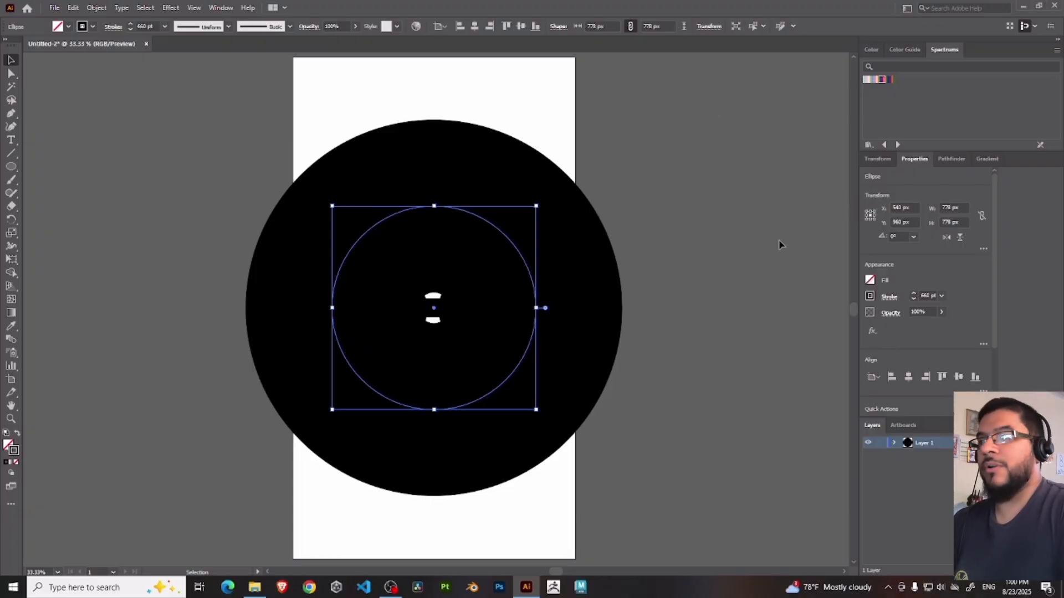
click(986, 158)
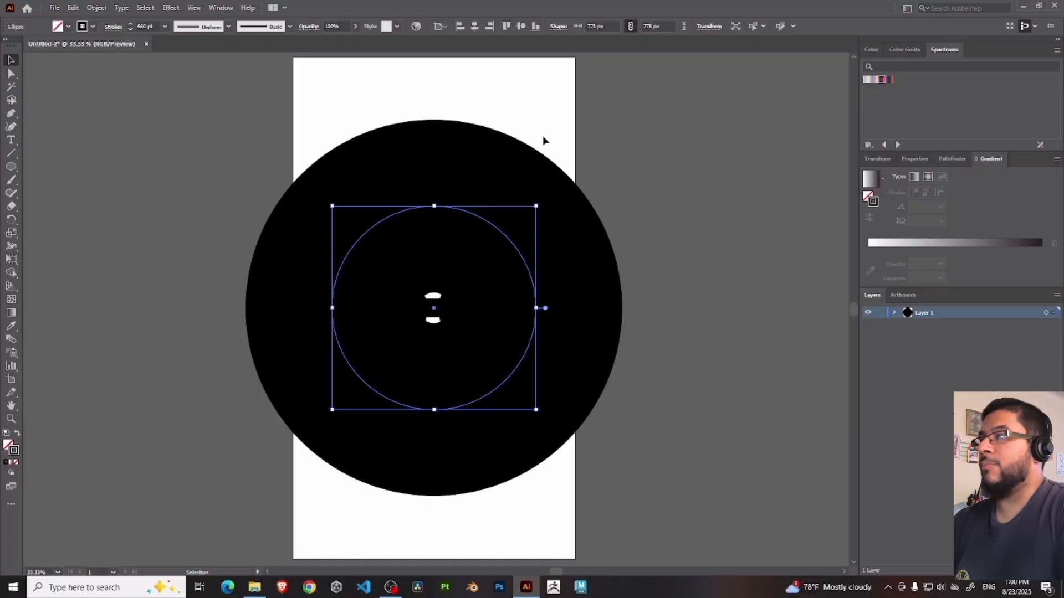
click(221, 8)
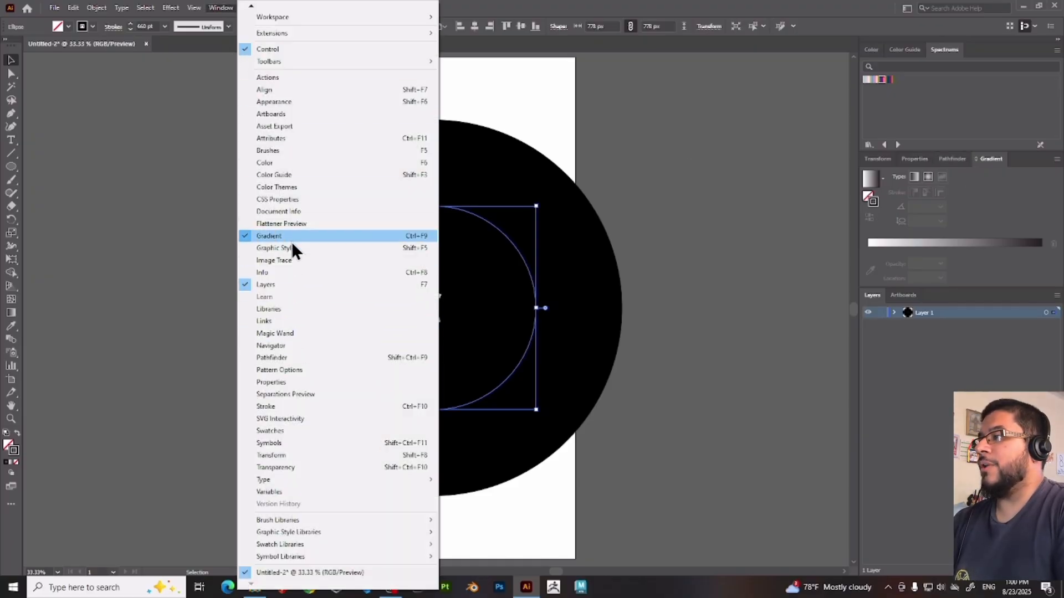
click(980, 161)
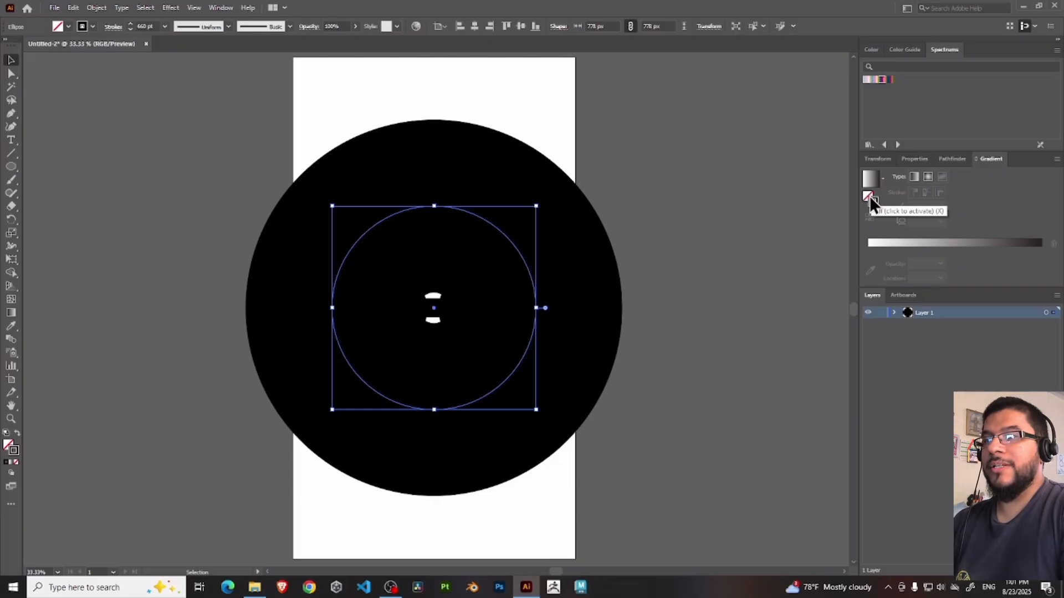
click(884, 178)
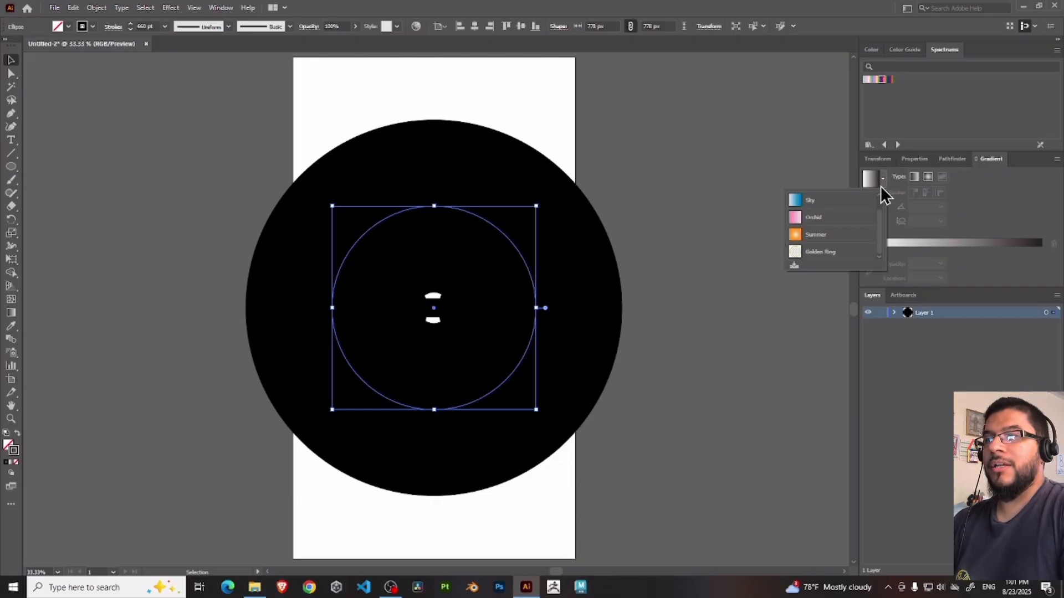
drag(880, 218, 881, 196)
click(845, 200)
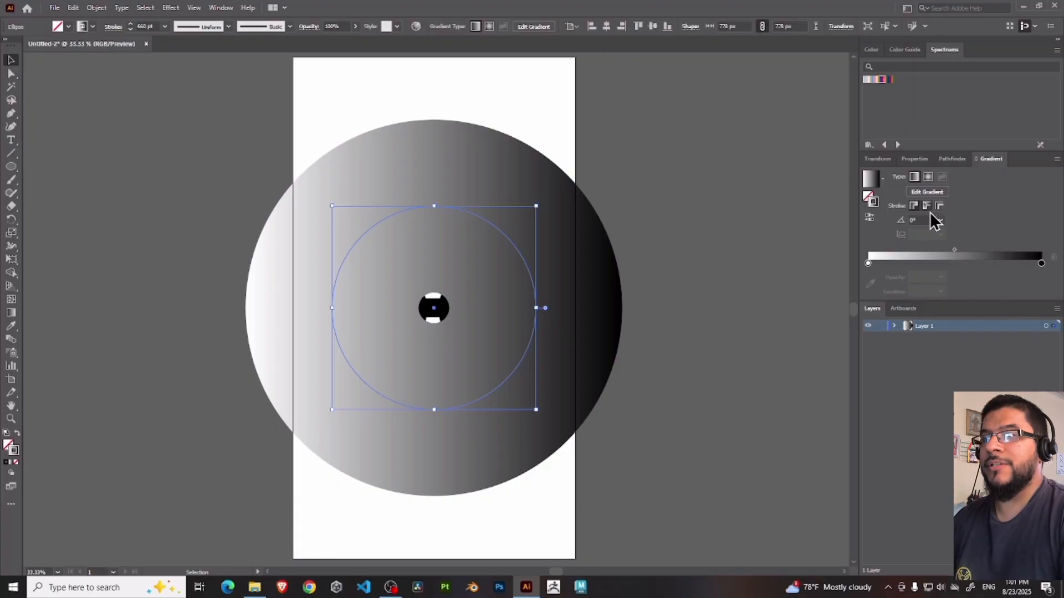
Open the circle's stroke options and set the stroke alignment to center.
click(235, 7)
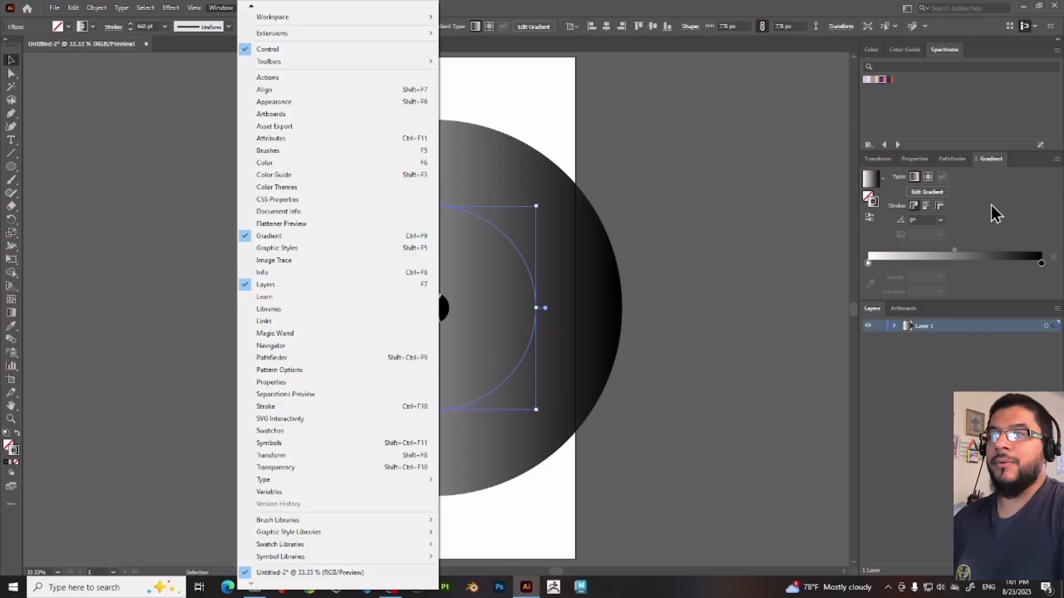
click(992, 204)
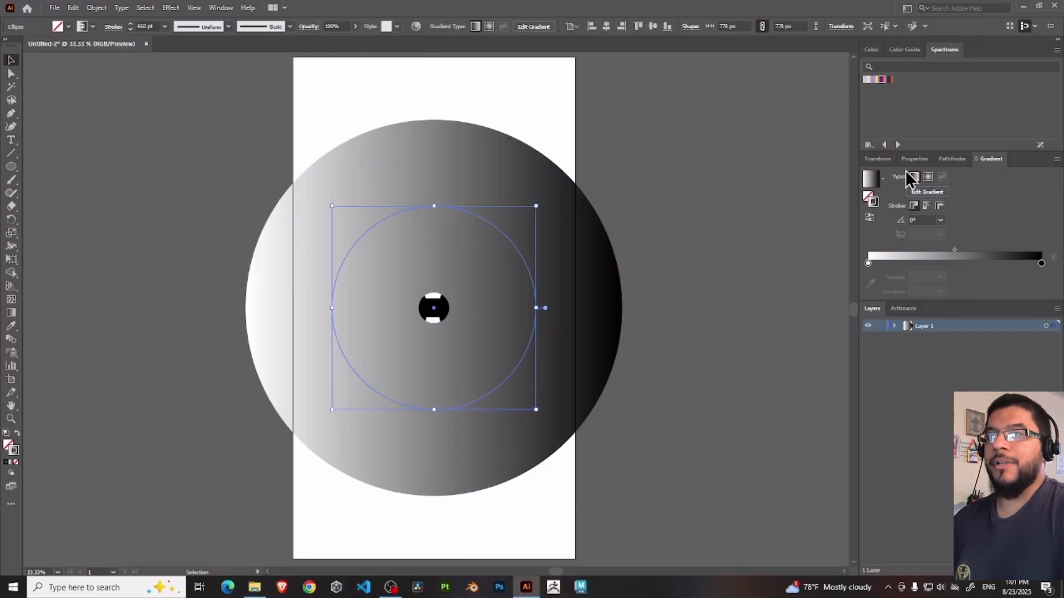
click(914, 159)
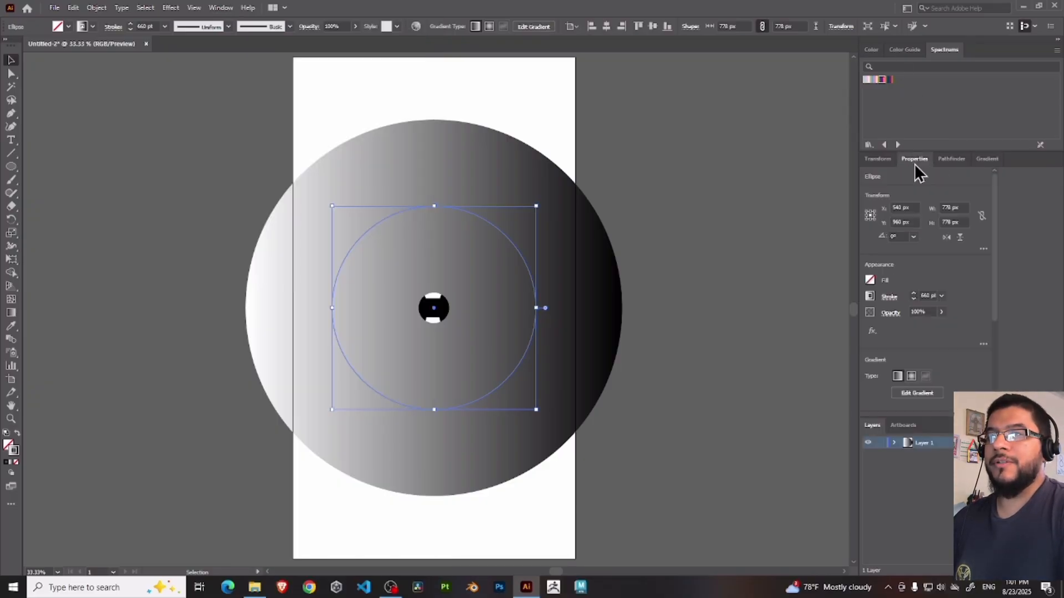
click(889, 298)
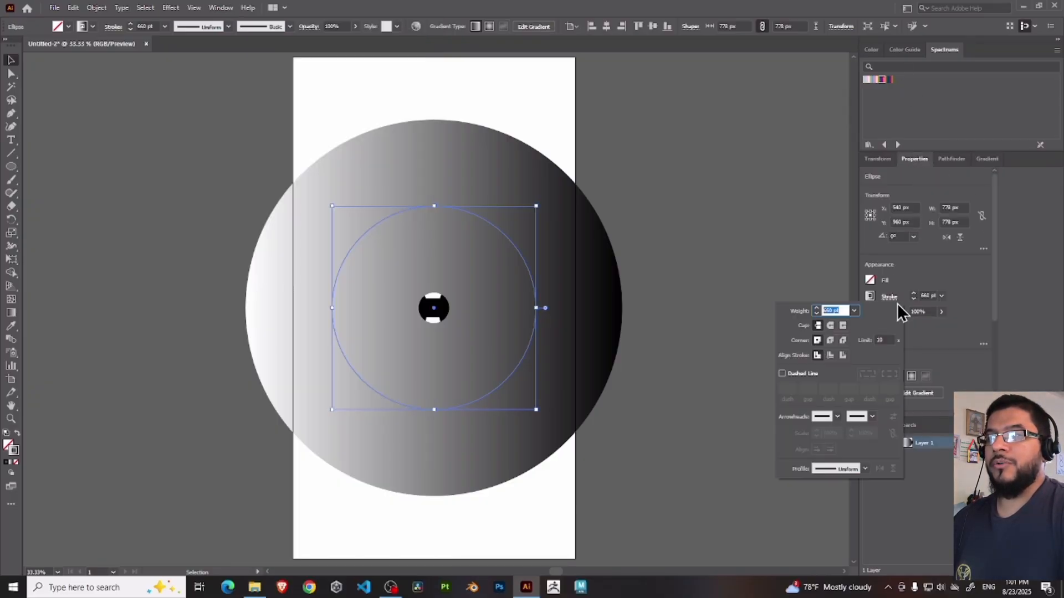
click(817, 356)
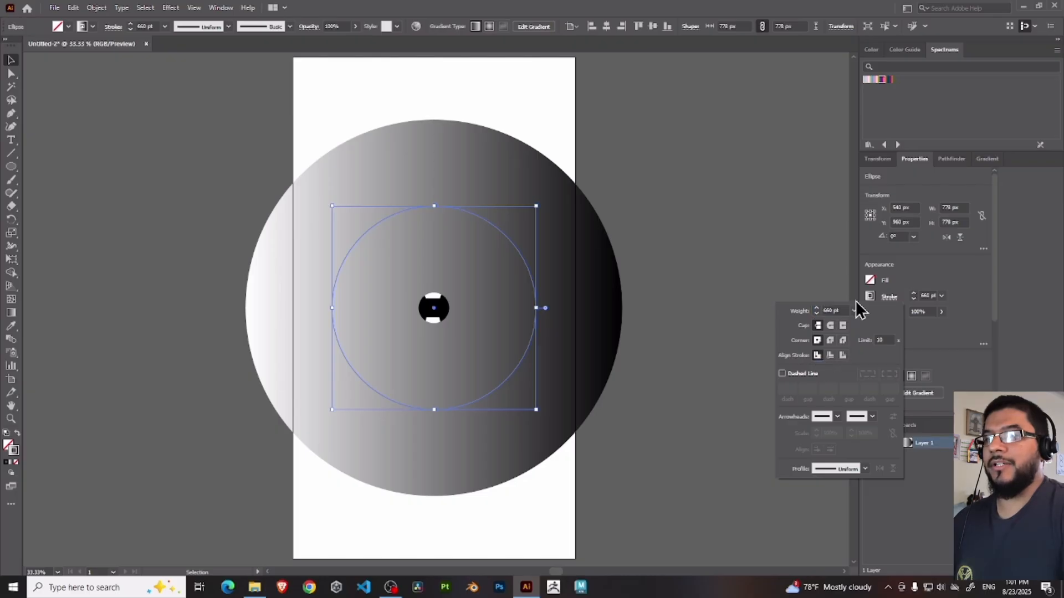
Apply the gradient along the circle's stroke and open it for editing.
click(984, 165)
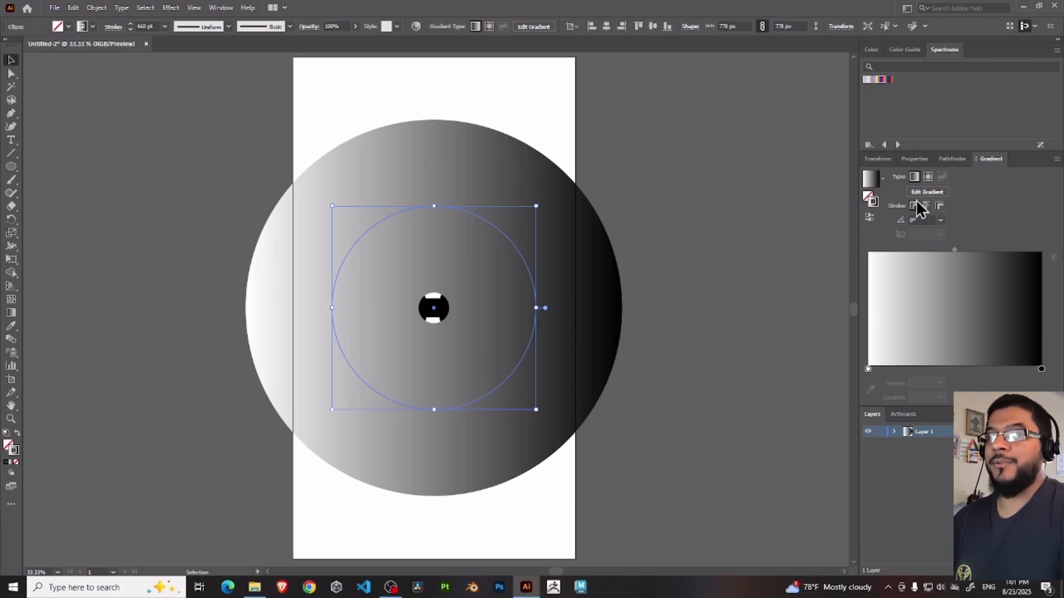
click(926, 207)
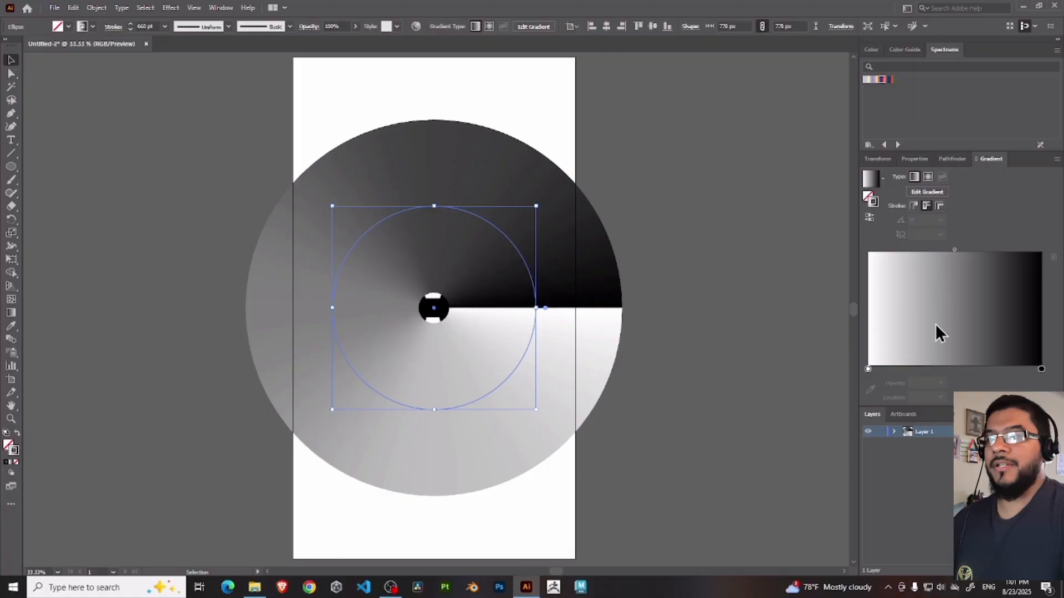
click(929, 192)
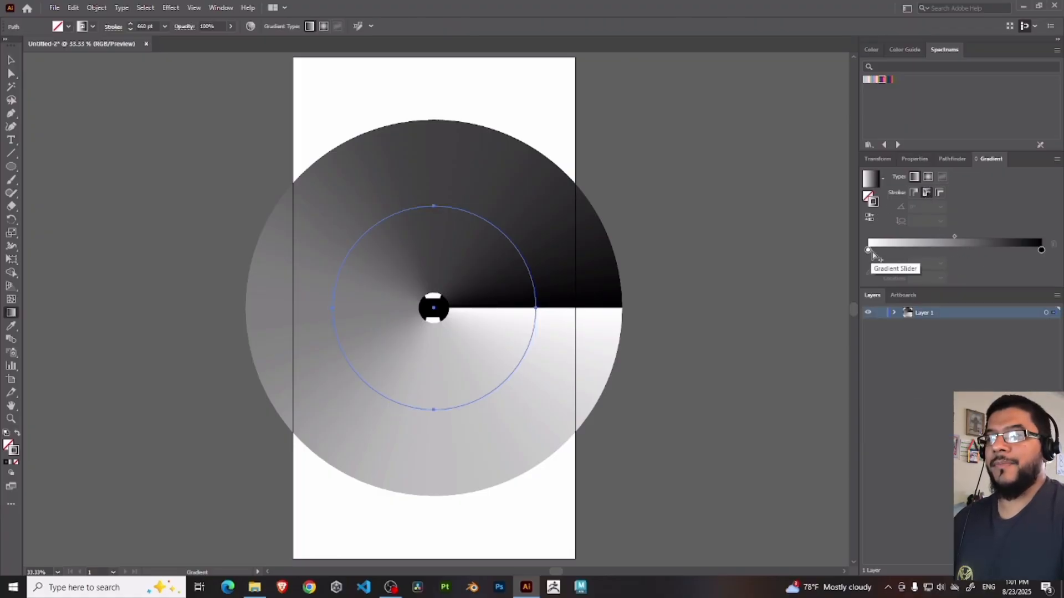
Try adding a white gradient stop at about 86% and moving the first stop to about 69%, and delete the added stop.
drag(919, 252, 1022, 261)
drag(869, 253, 990, 254)
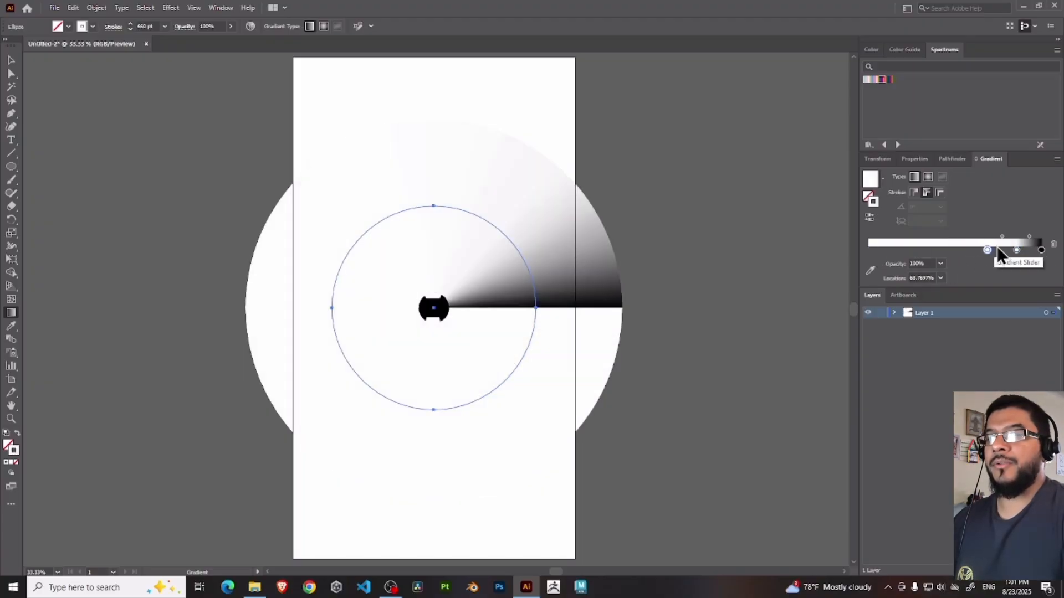
click(1017, 252)
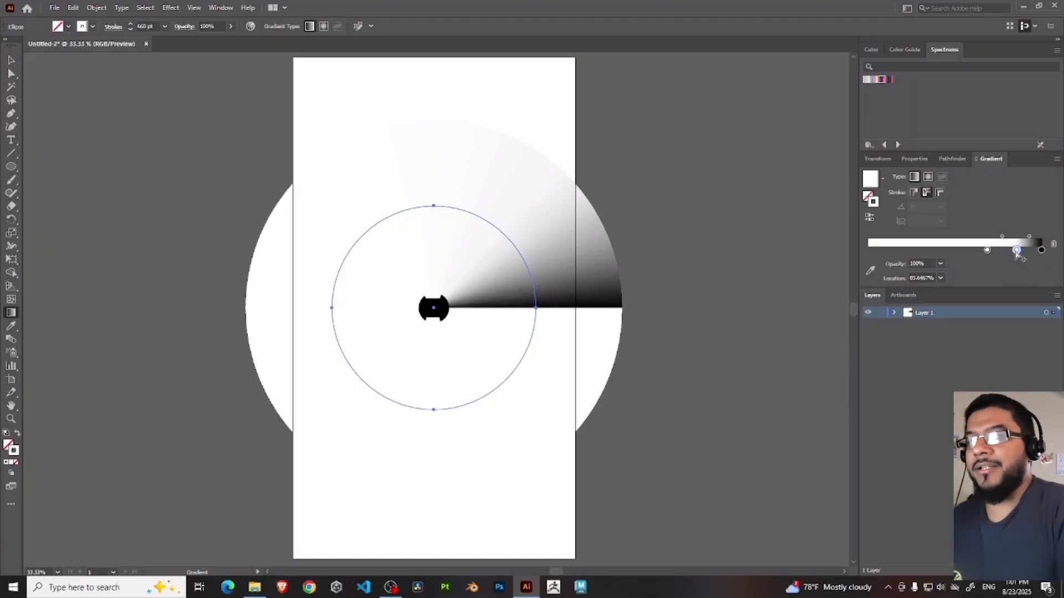
click(1054, 245)
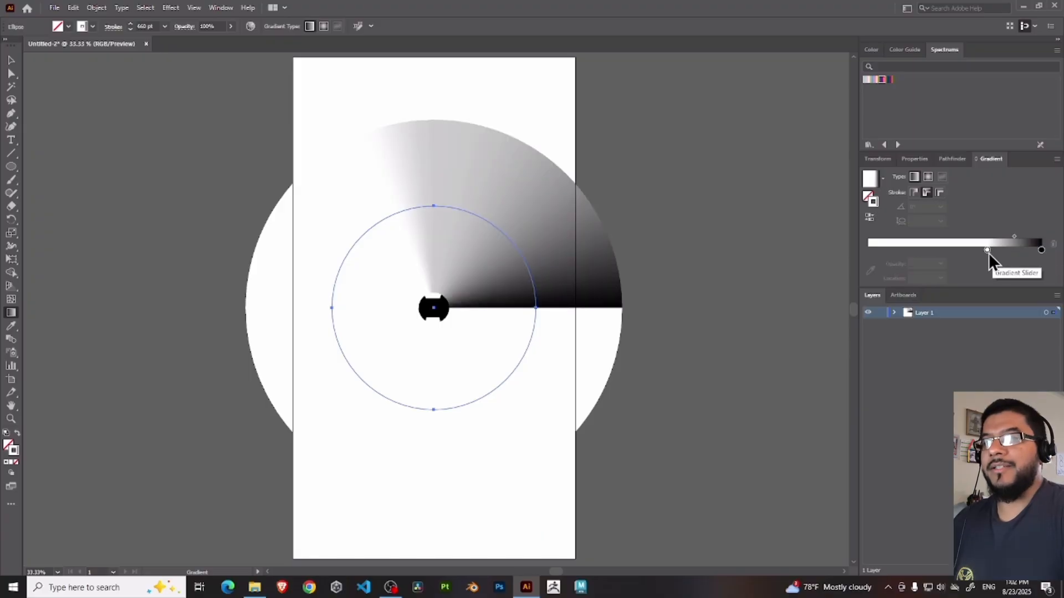
Build alternating gradient bands with a black stop at 0%, white stops at about 23% and 64%, and a black stop between them.
drag(989, 253, 873, 252)
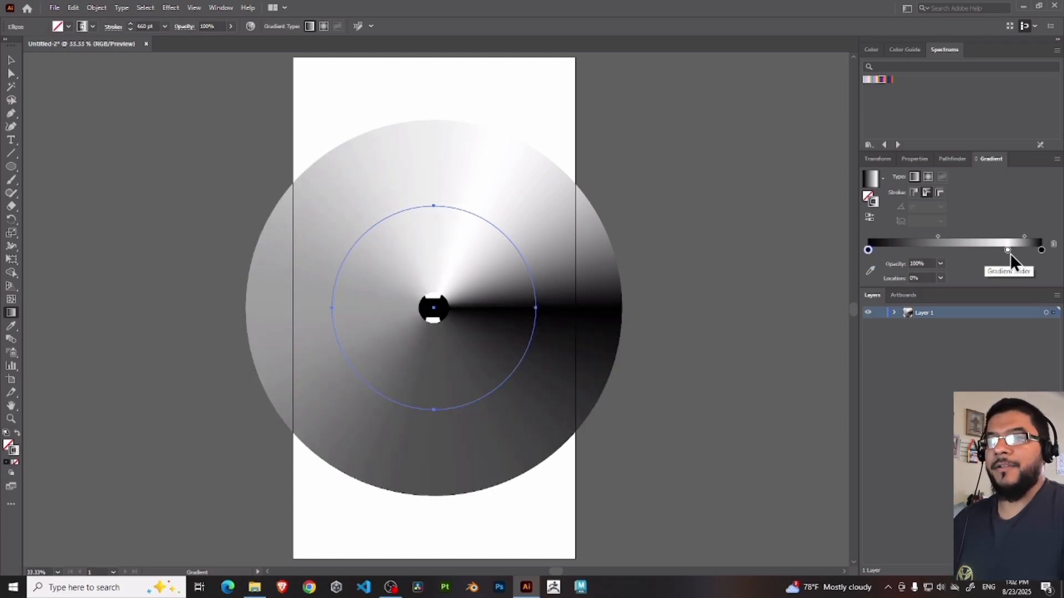
drag(1009, 251, 906, 249)
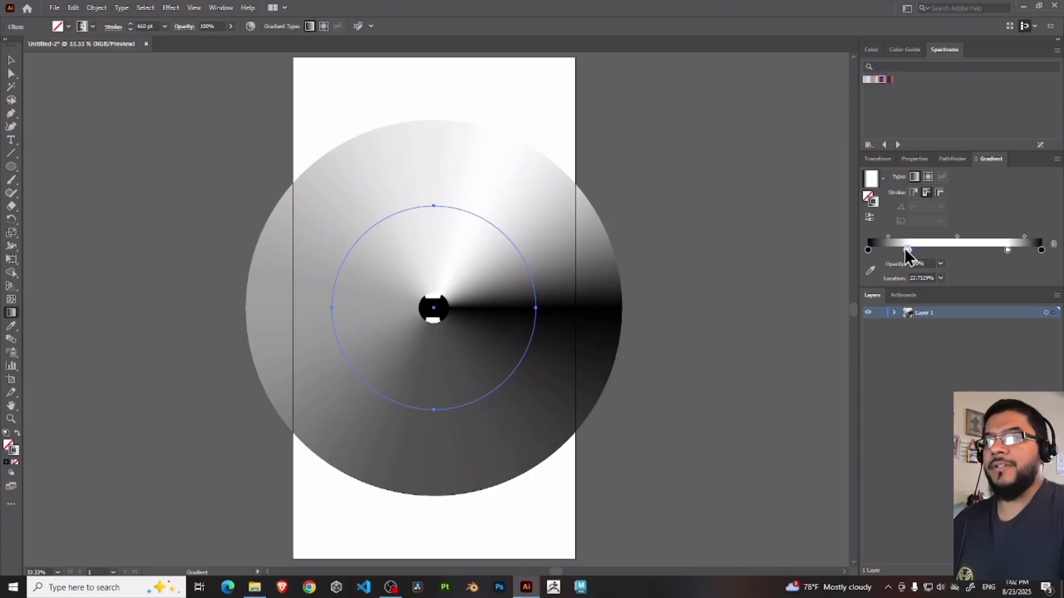
click(868, 250)
drag(870, 252, 967, 257)
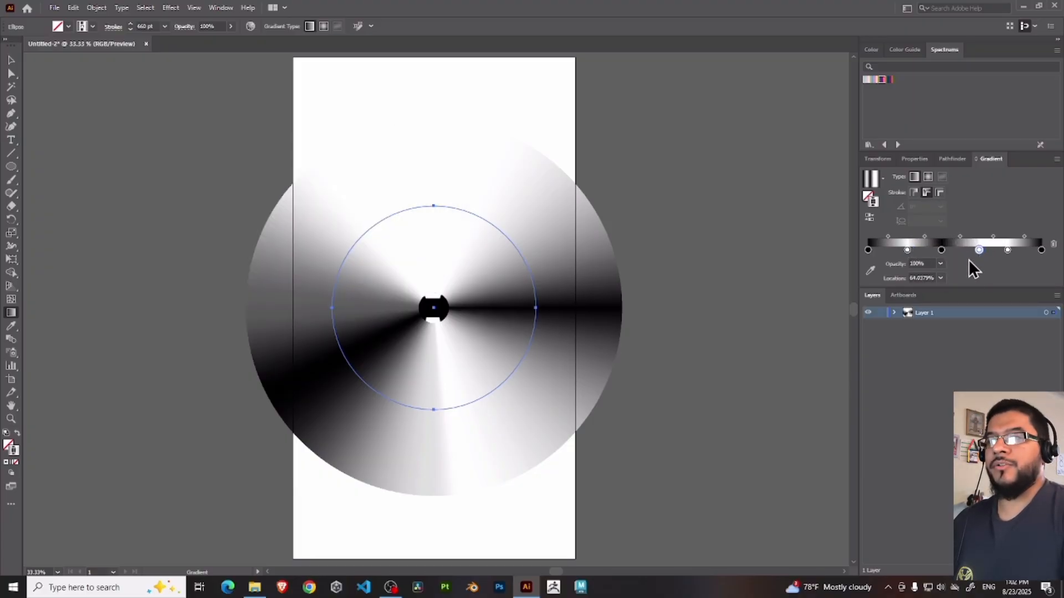
Rearrange the gradient so white stops sit at 0% and 100%, with black stops inside them at about 16% and 79%.
mouse_move(907, 250)
mouse_down()
mouse_move(918, 251)
mouse_move(871, 250)
mouse_move(895, 249)
mouse_up()
key(ctrl+z)
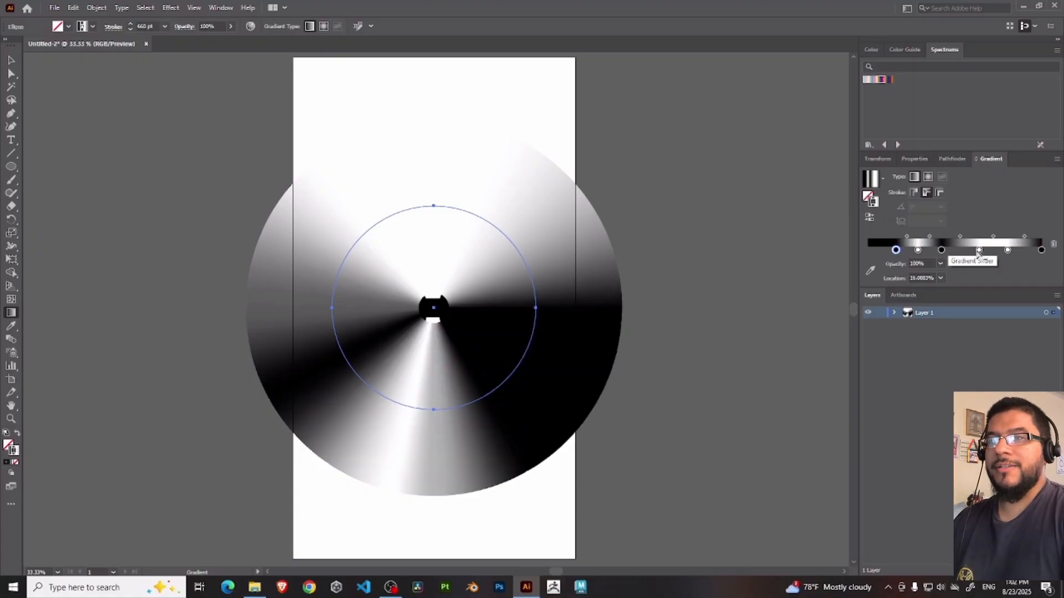
drag(1007, 250, 1041, 250)
click(1019, 250)
drag(917, 252, 915, 253)
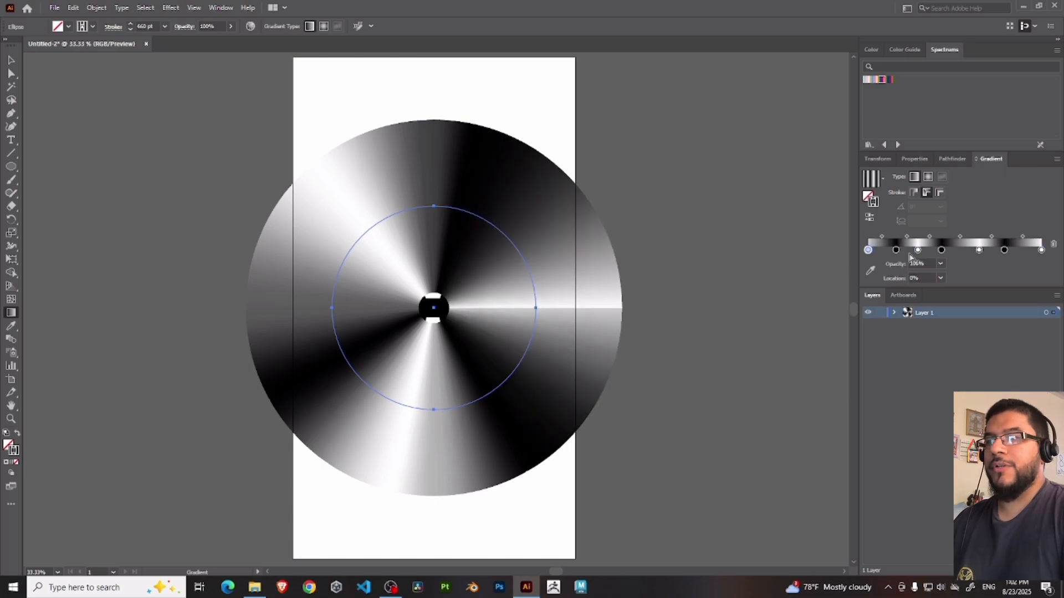
Even out the gradient stops' spacing, moving the first white stop to about 5.7%, the second to about 36.9% and the last to about 94.3%.
drag(917, 251, 902, 251)
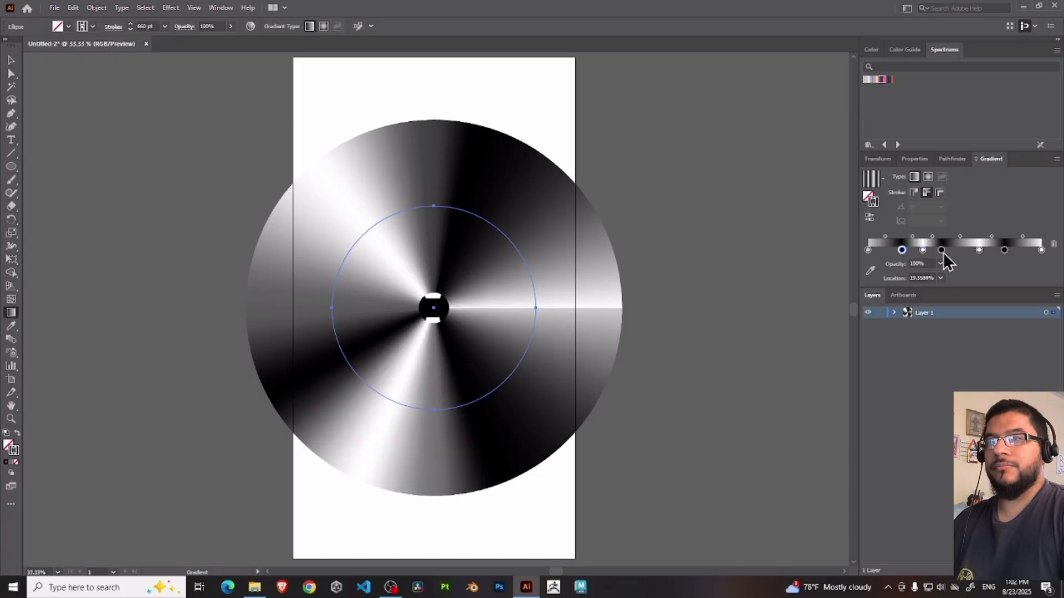
drag(1004, 252, 933, 252)
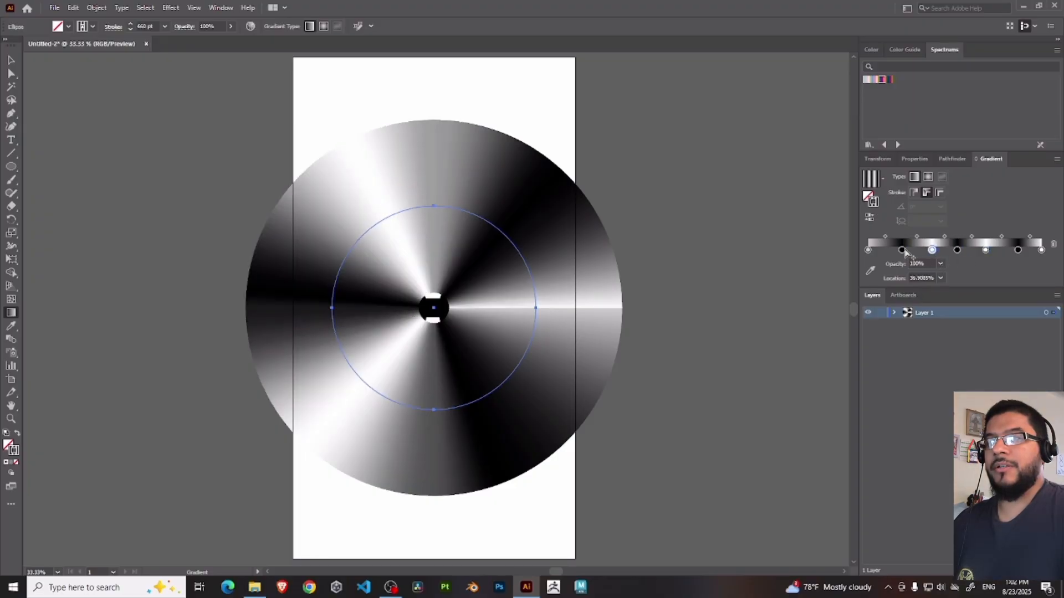
drag(868, 251, 878, 253)
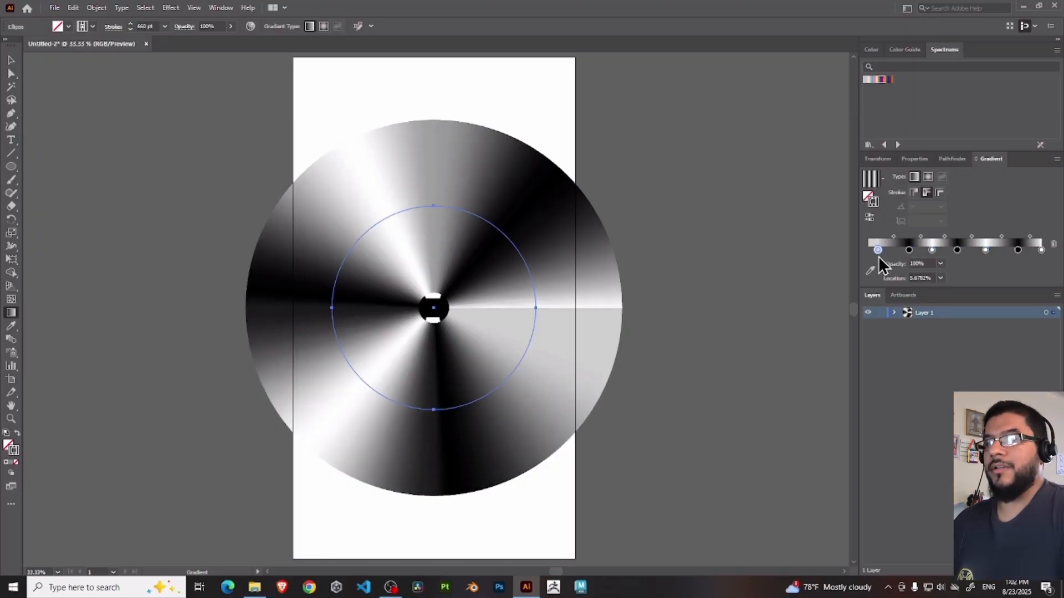
drag(1041, 251, 1032, 252)
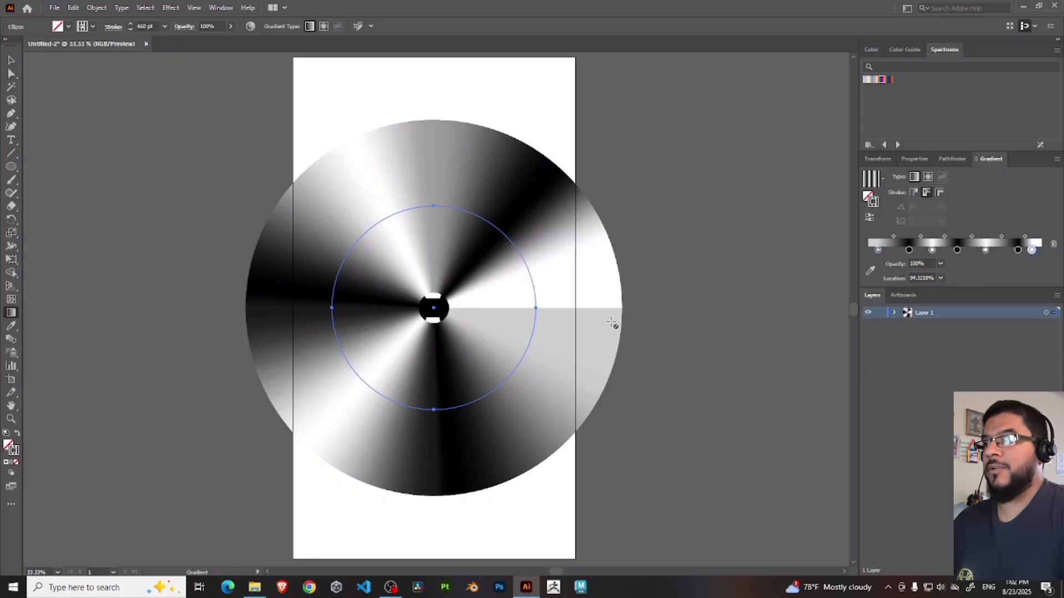
key(v)
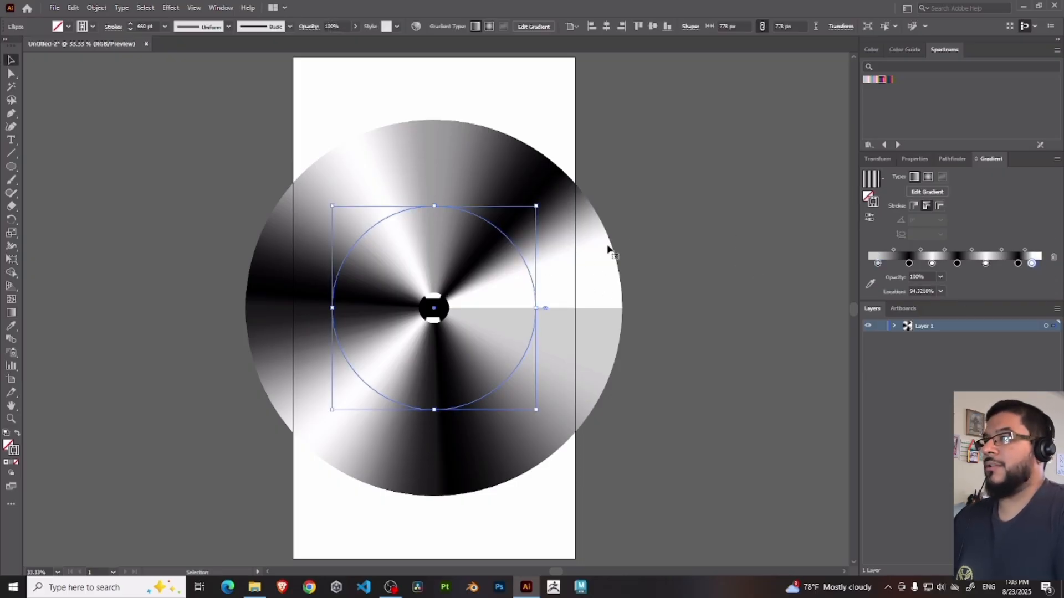
click(636, 228)
click(573, 280)
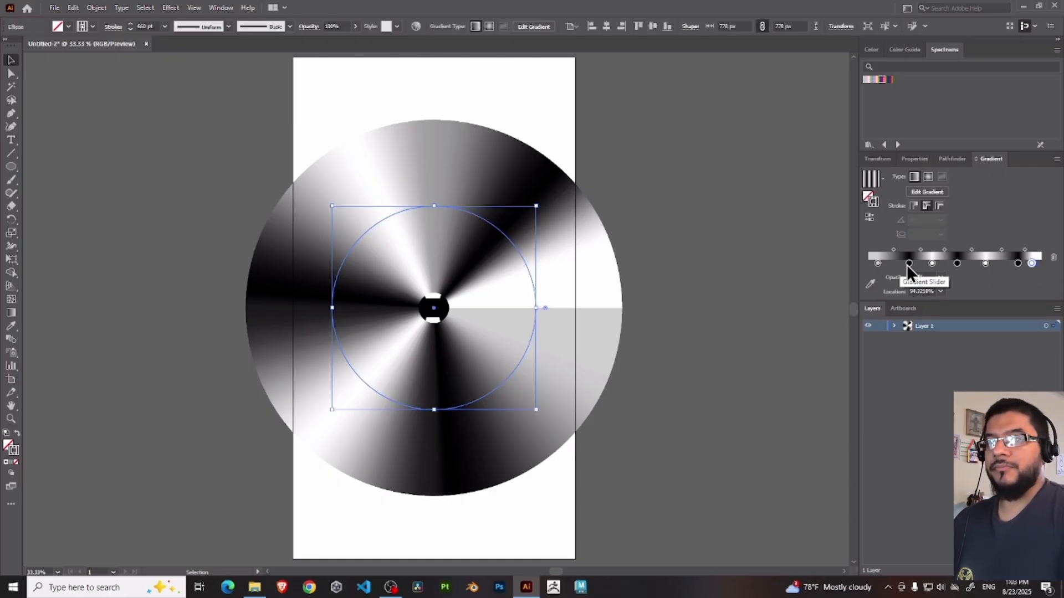
Add black gradient stops at 0% and 100%, with the light stops inside them at about 12%, 65% and 90%.
mouse_move(907, 265)
mouse_down()
mouse_move(850, 268)
mouse_move(887, 265)
mouse_up()
mouse_move(1031, 264)
mouse_down()
mouse_move(1042, 266)
mouse_move(1016, 265)
mouse_move(1044, 266)
mouse_move(982, 264)
mouse_move(1024, 265)
mouse_up()
click(986, 265)
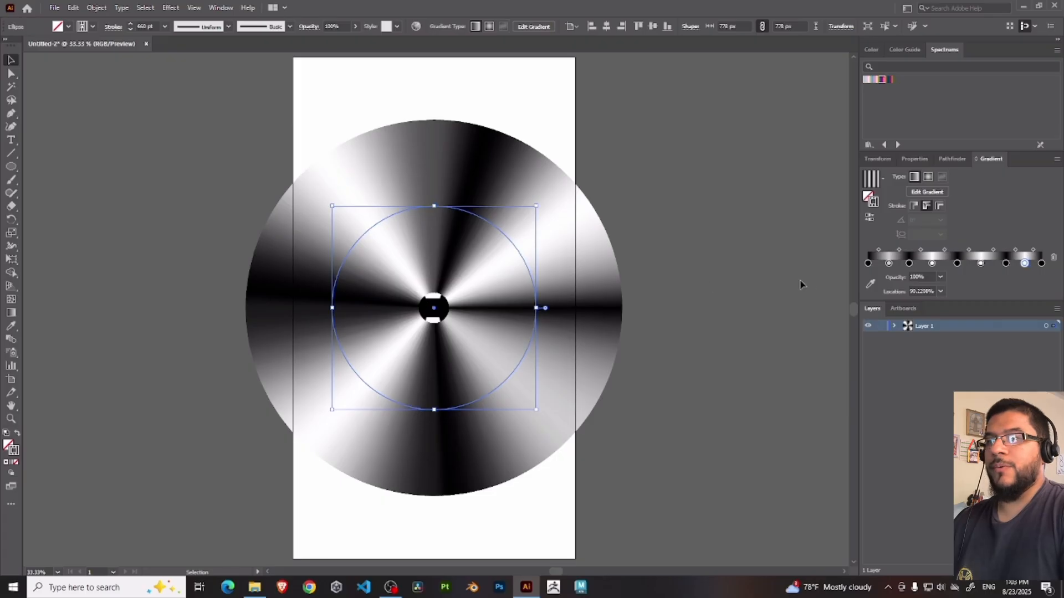
Move the light grey gradient stop to about 11% and set its colour to white (FFFFFF), checking the neighbouring white stops.
drag(889, 264, 886, 264)
double_click(887, 263)
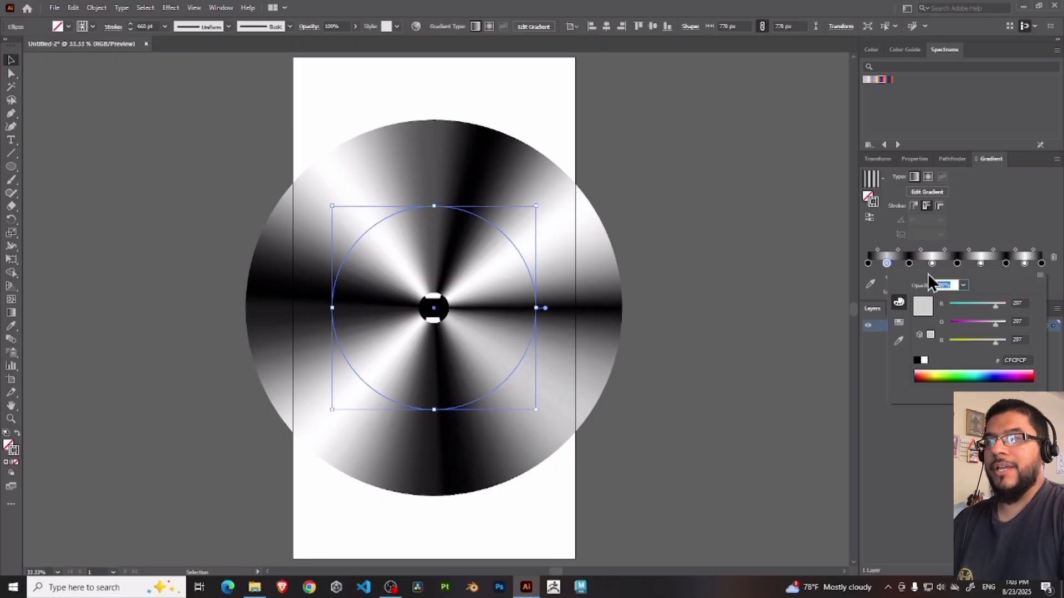
click(924, 360)
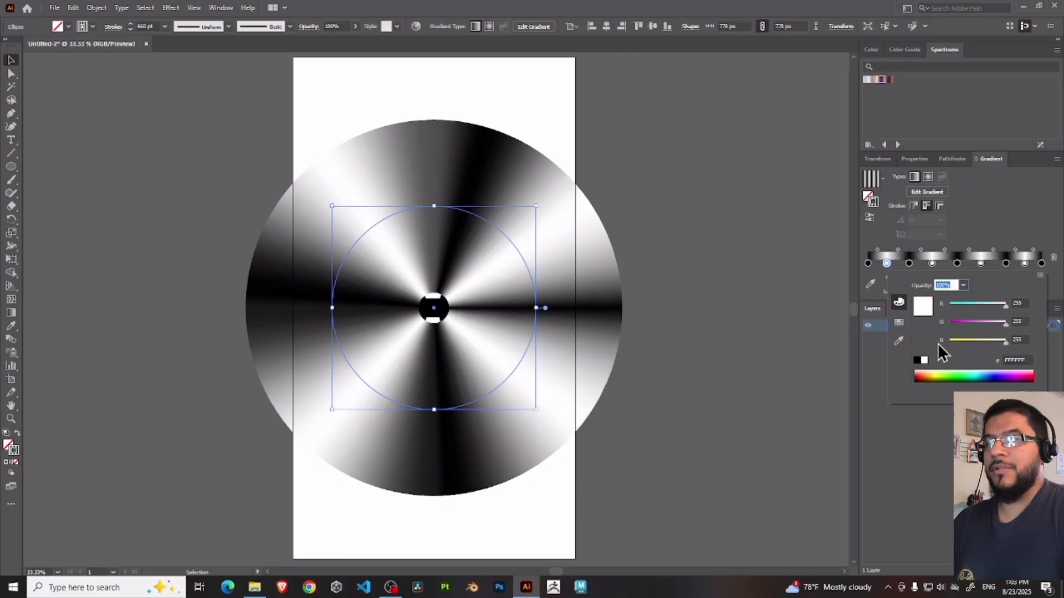
click(931, 265)
double_click(932, 263)
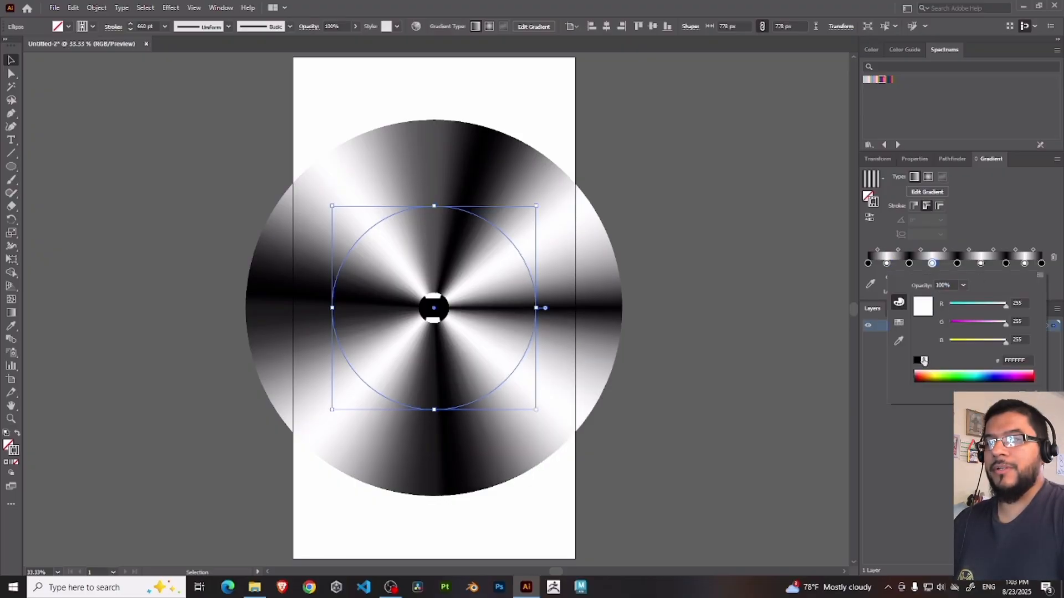
double_click(980, 264)
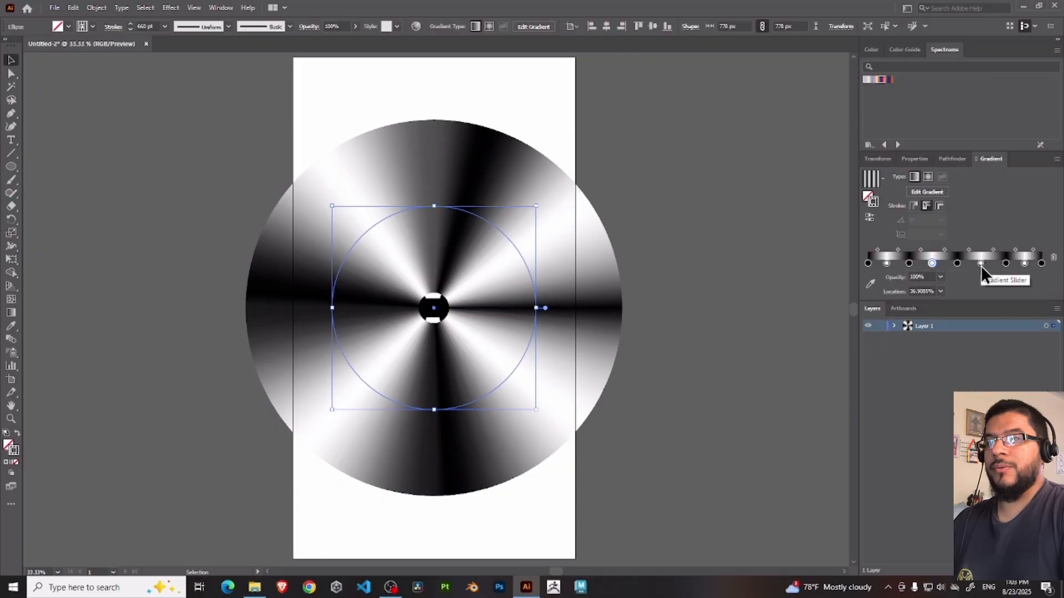
Respace the gradient stops, with white ones at about 12%, 40%, 60% and 86% and the last inner black one at about 75%.
click(886, 264)
drag(886, 264, 1017, 265)
key(ctrl+z)
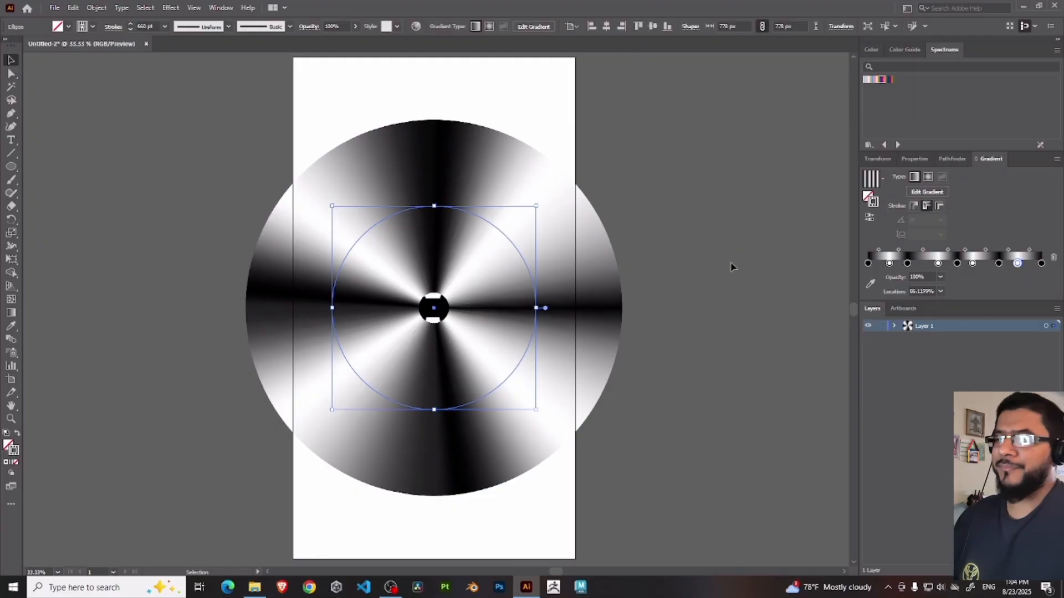
Make both end stops of the gradient white and place black stops at about 13%, 27% and 89%.
click(888, 260)
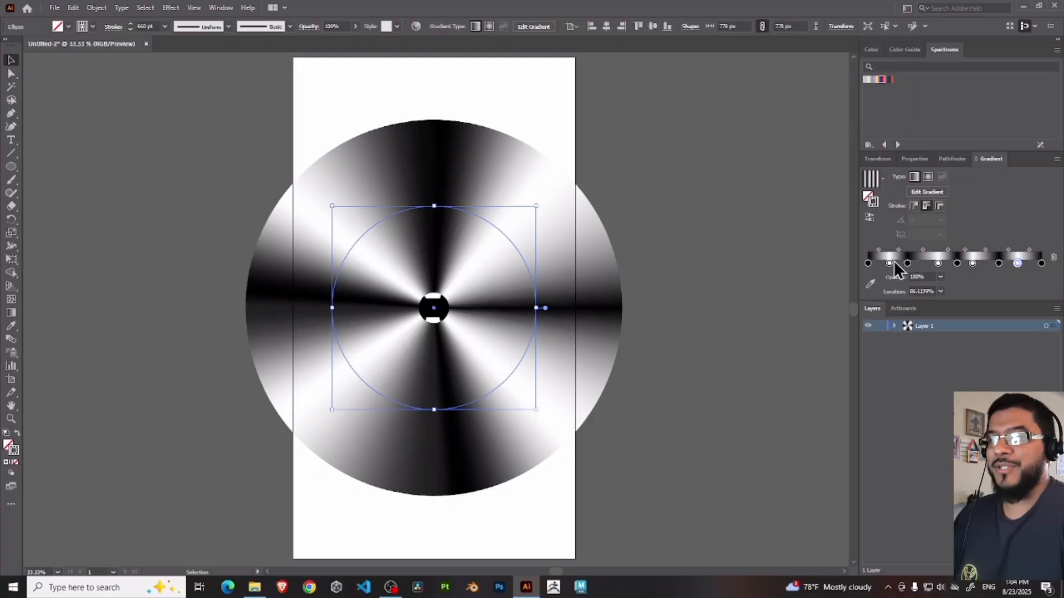
click(888, 264)
drag(889, 264, 917, 264)
click(869, 264)
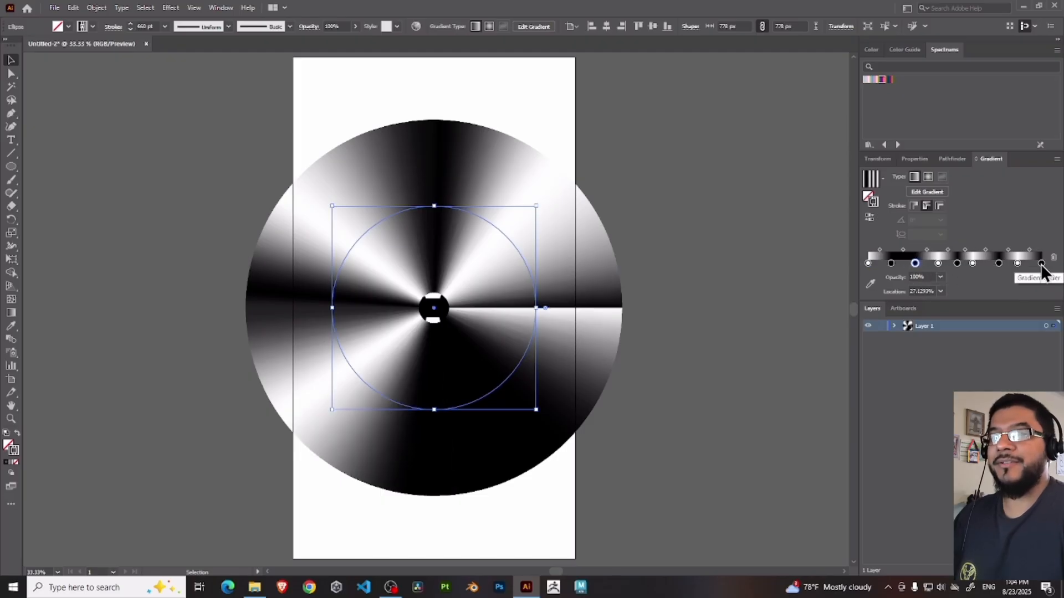
mouse_move(1017, 264)
mouse_down()
mouse_move(1031, 264)
mouse_move(1022, 264)
mouse_up()
click(1041, 264)
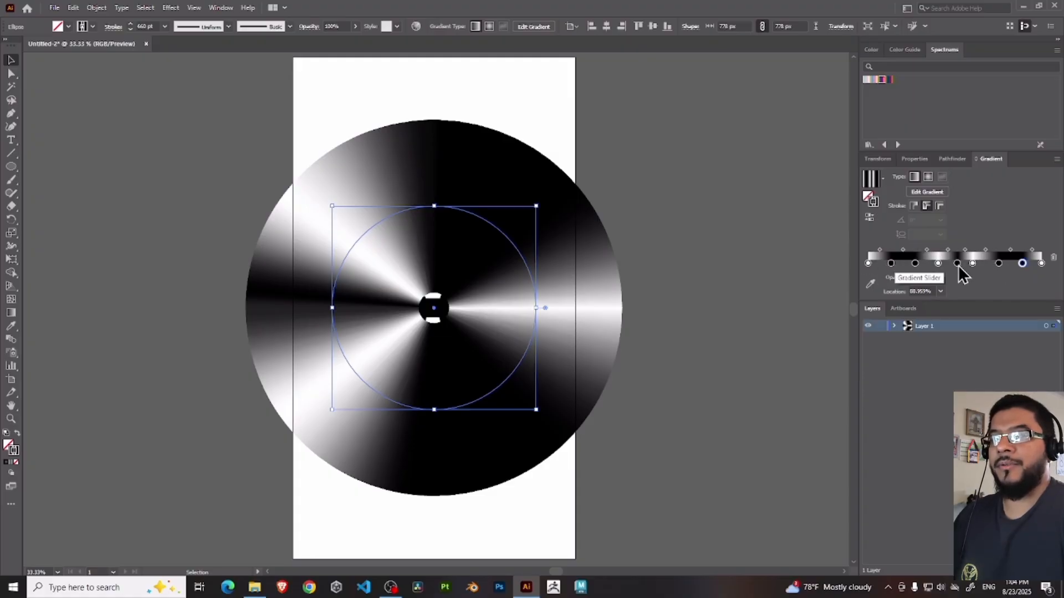
Rearrange the stops with black at about 8%, 31%, 56% and 83%, and white at about 18%, 40%, 69% and 100%.
drag(1022, 264, 869, 264)
click(916, 265)
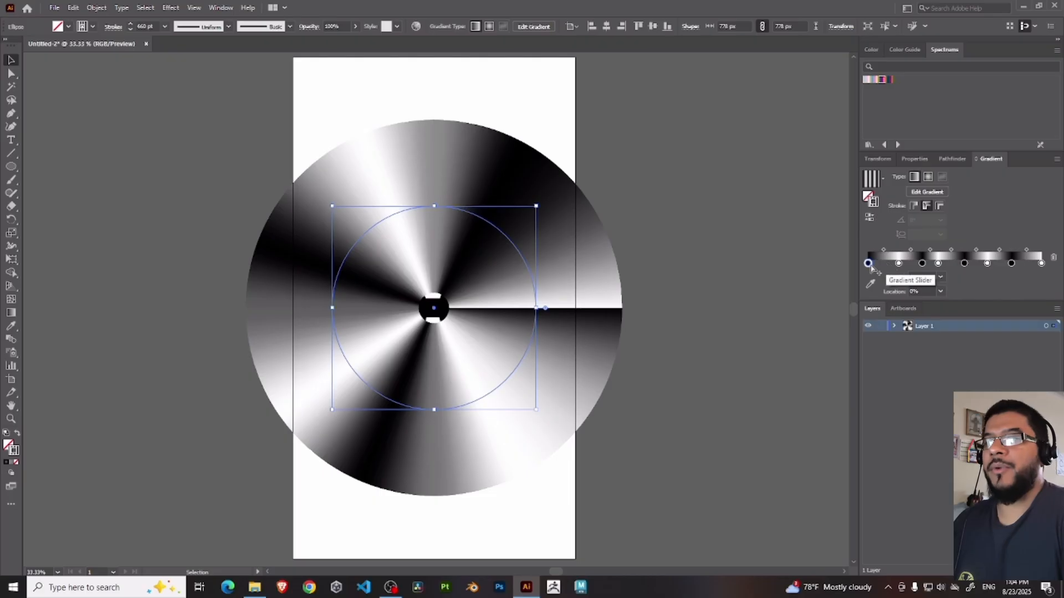
click(887, 263)
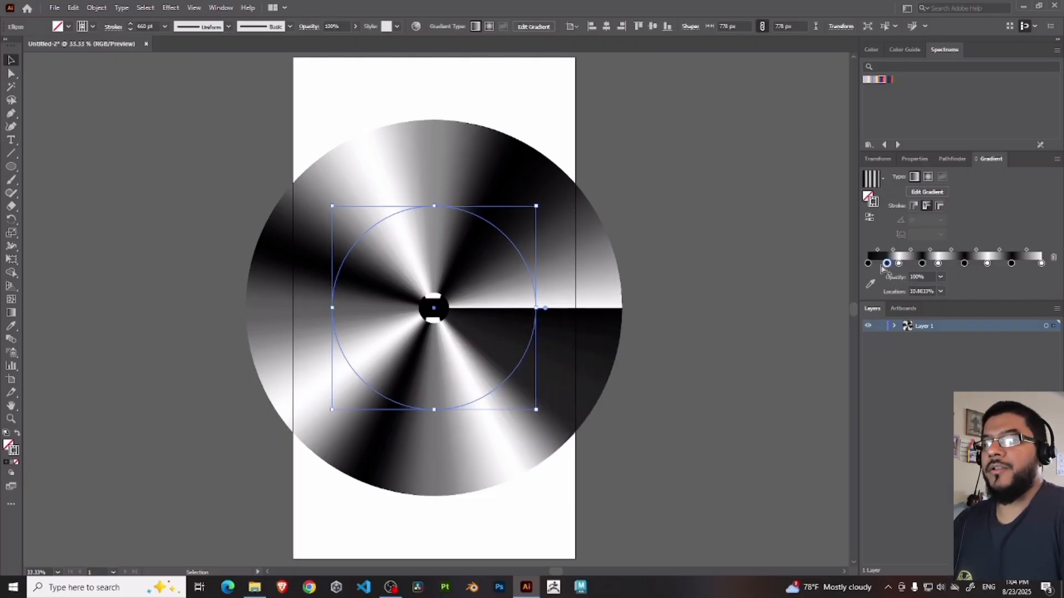
key(ctrl+z)
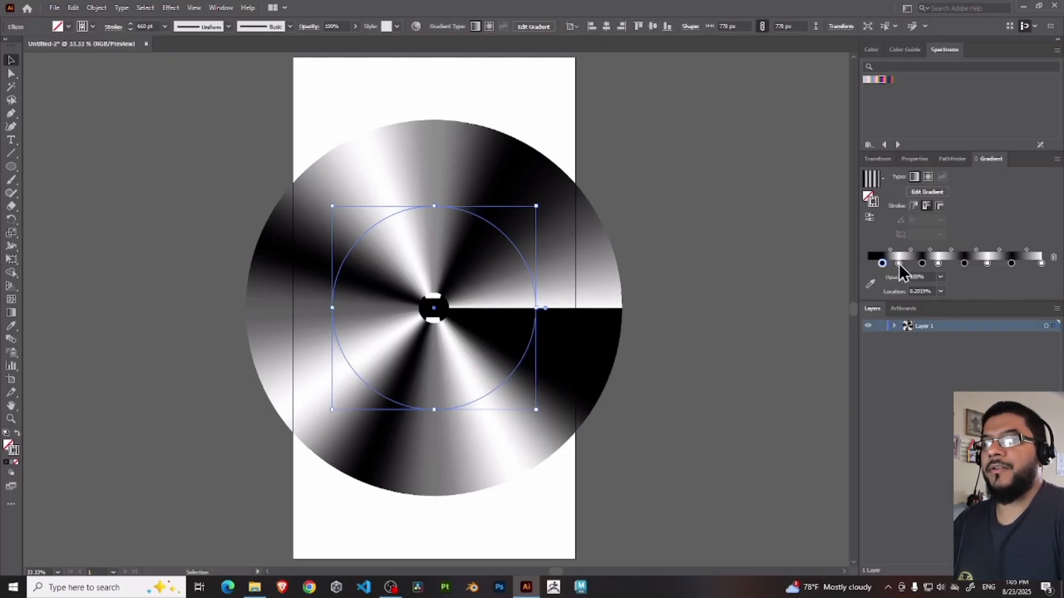
Place white gradient stops at 0%, about 22% and 44%, with black stops at about 12% and 34%.
mouse_move(898, 264)
mouse_down()
mouse_move(862, 266)
mouse_move(892, 264)
mouse_up()
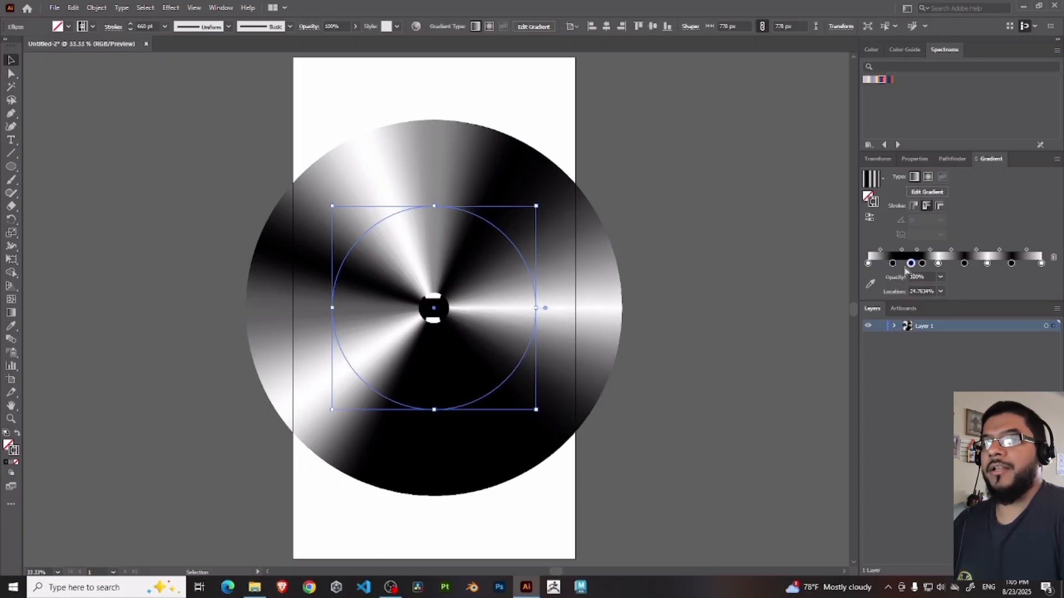
key(ctrl+z)
drag(870, 266, 945, 265)
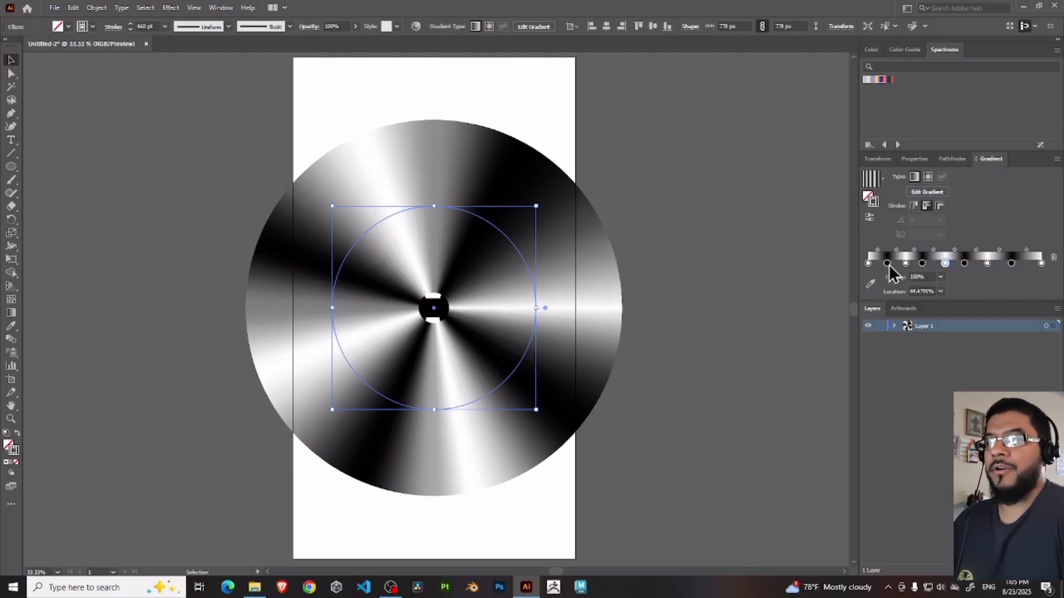
drag(890, 263, 927, 263)
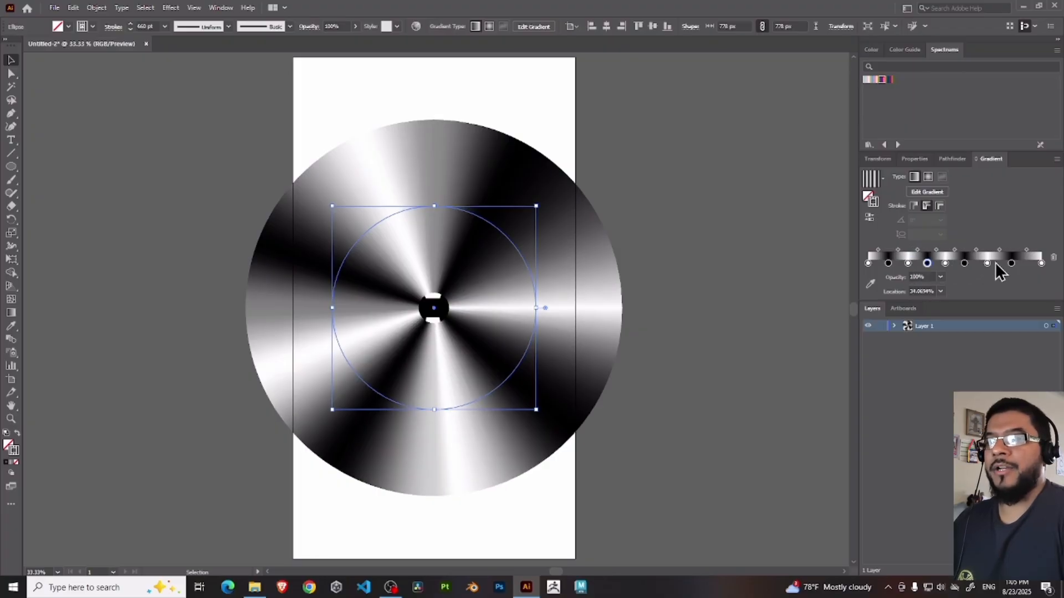
Move the last black gradient stop to about 89% and the white stop before it to about 74%.
drag(1011, 264, 1007, 264)
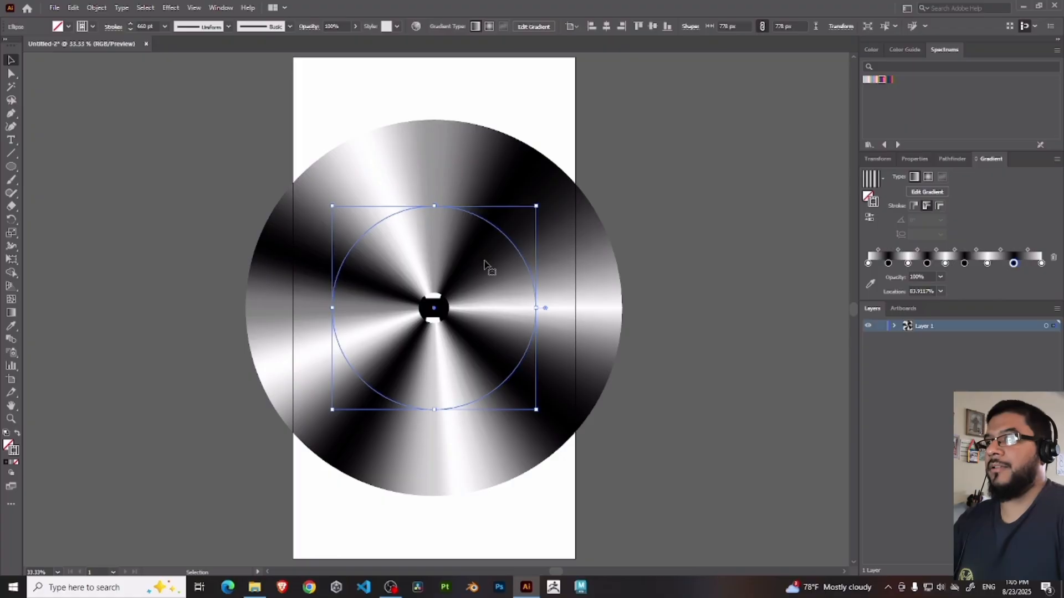
drag(1012, 268, 1018, 271)
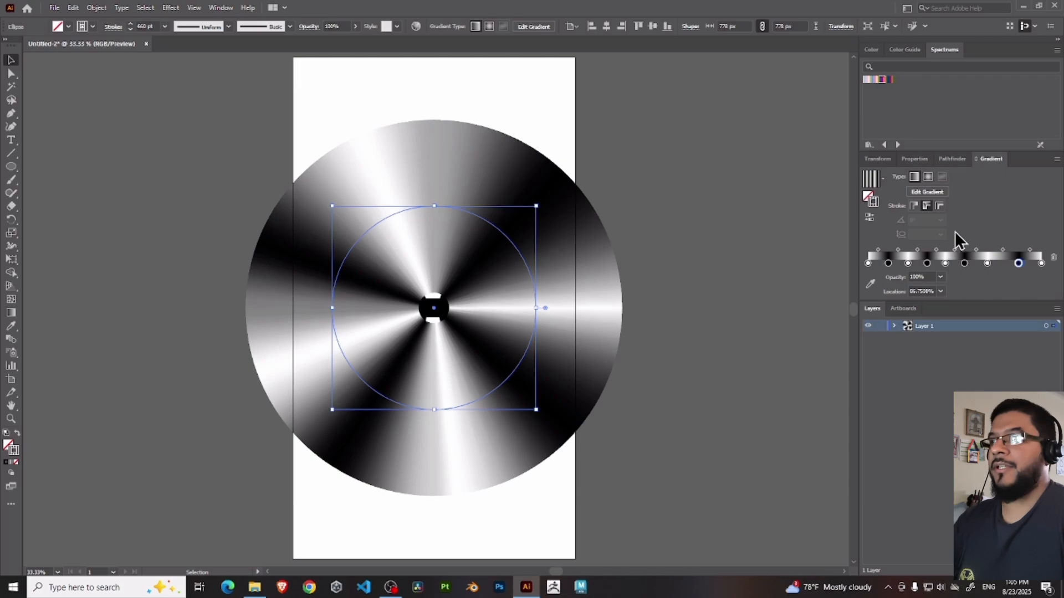
click(987, 264)
drag(989, 266, 1023, 266)
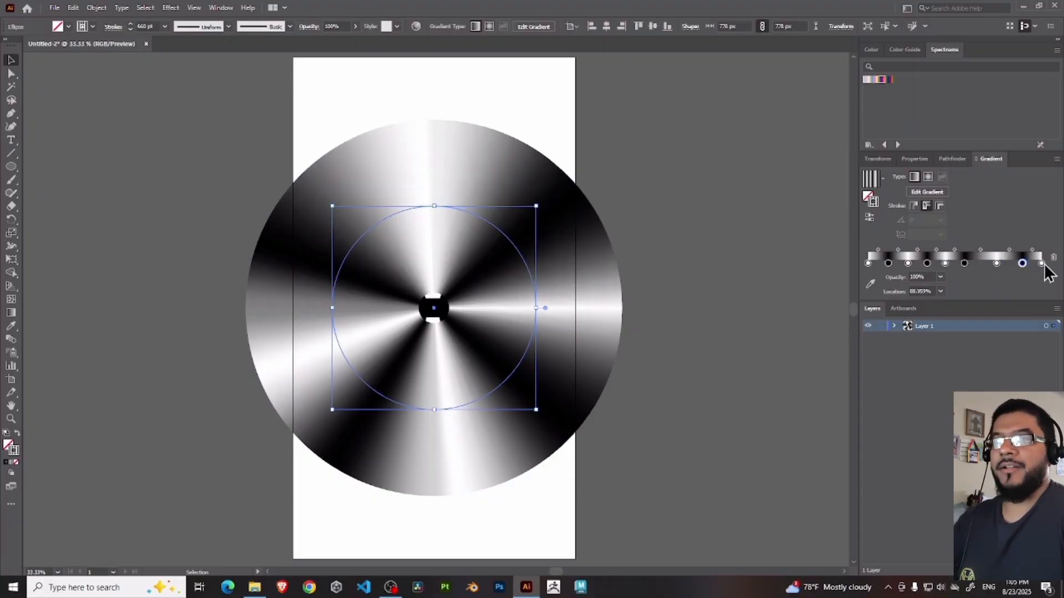
click(1041, 264)
click(868, 264)
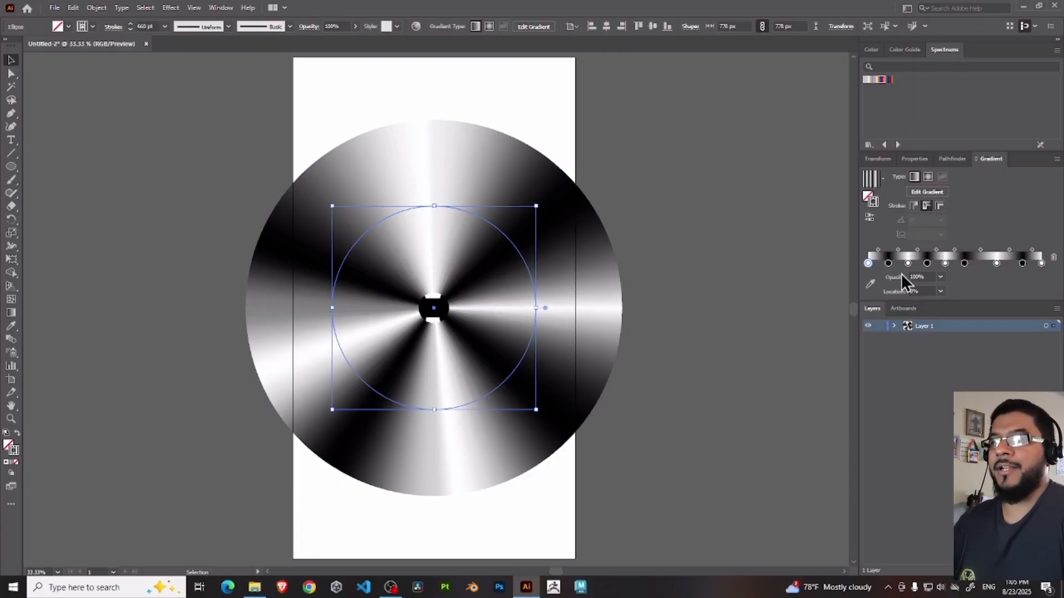
Shift the second white stop to about 25% and the black stops after it to about 36%, 61.3% and 87.7%.
mouse_move(907, 265)
mouse_down()
mouse_move(933, 267)
mouse_move(917, 265)
mouse_up()
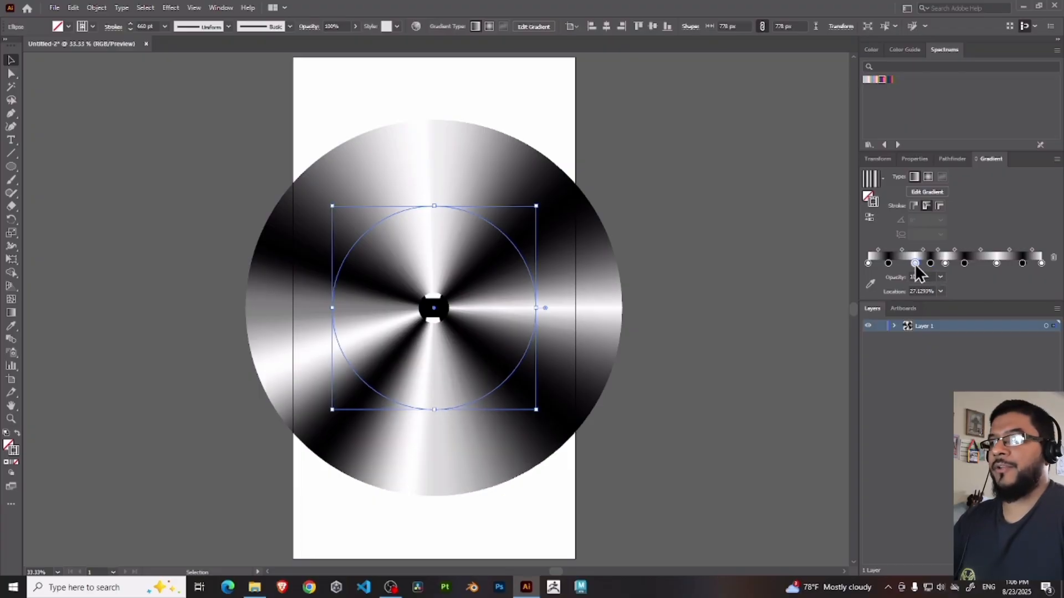
drag(919, 273, 975, 267)
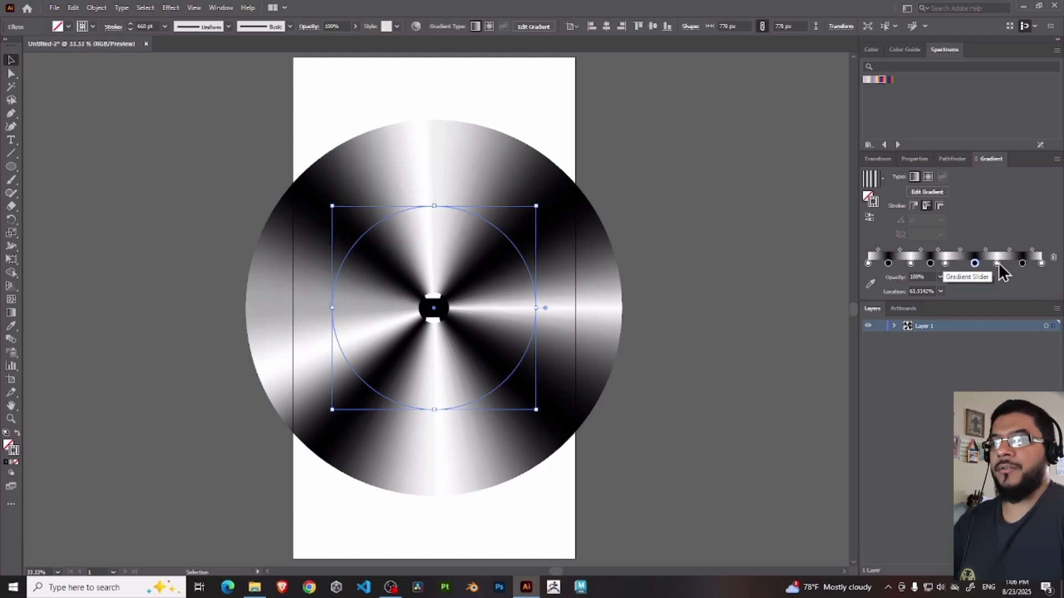
drag(1021, 265, 1019, 265)
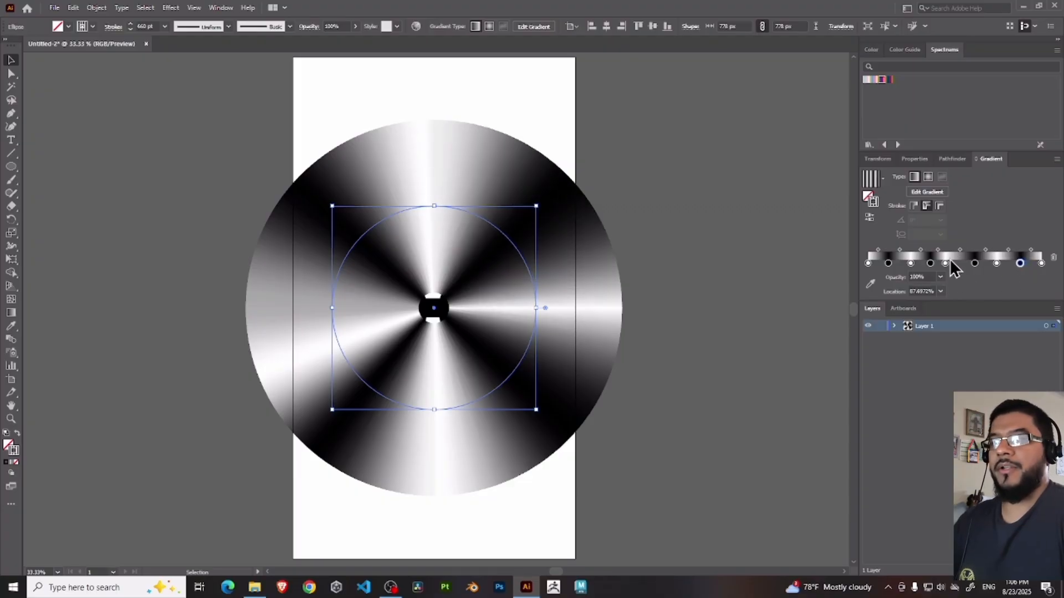
click(889, 264)
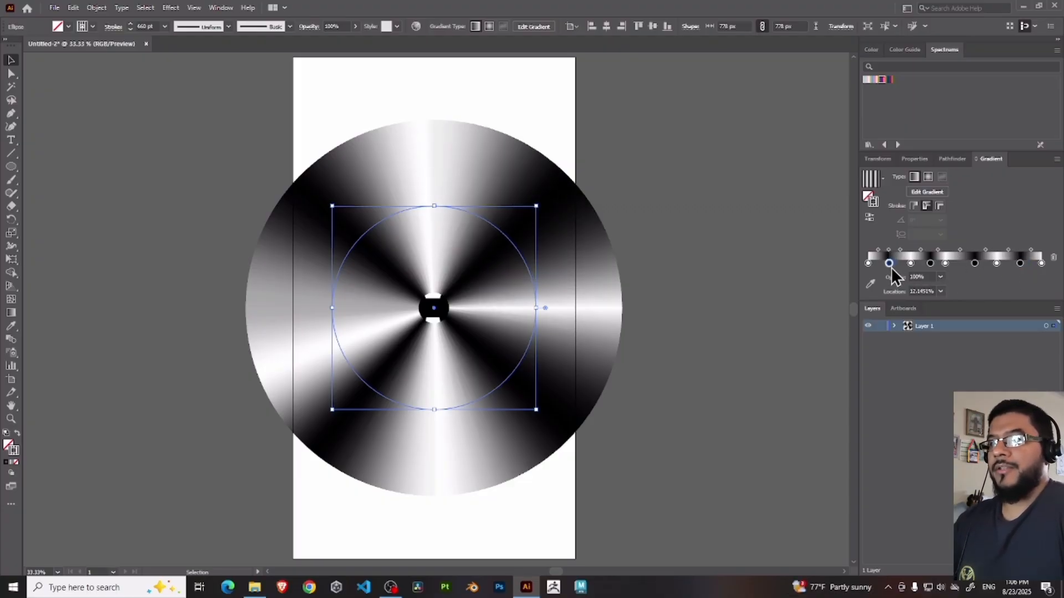
drag(889, 263, 889, 264)
key(ctrl+z)
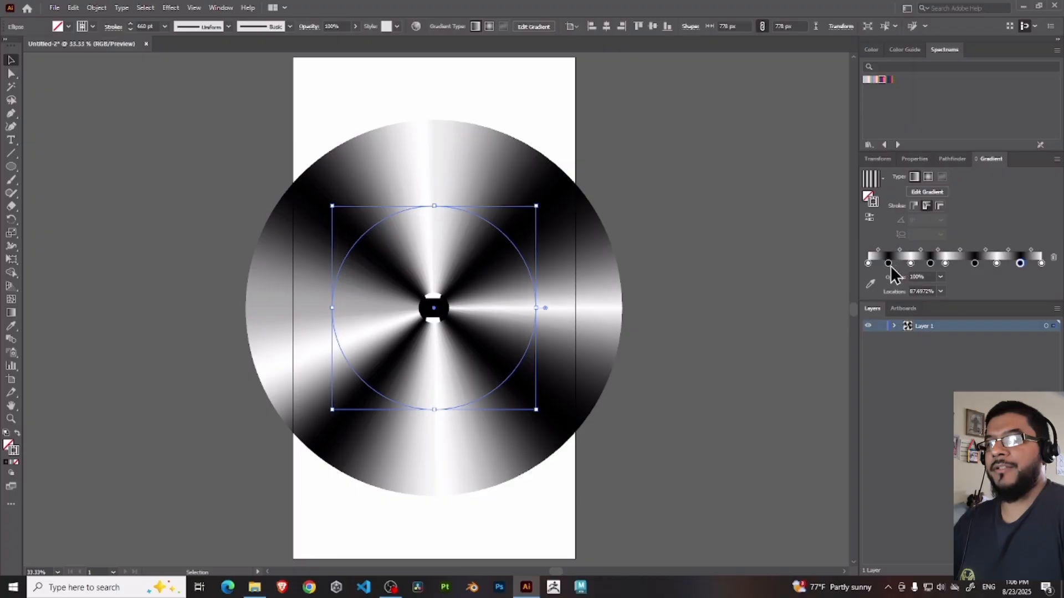
Move the first black stop to about 16% and the middle white stop to about 49.8%, leaving the next black stop at 61.3%.
drag(889, 268, 993, 264)
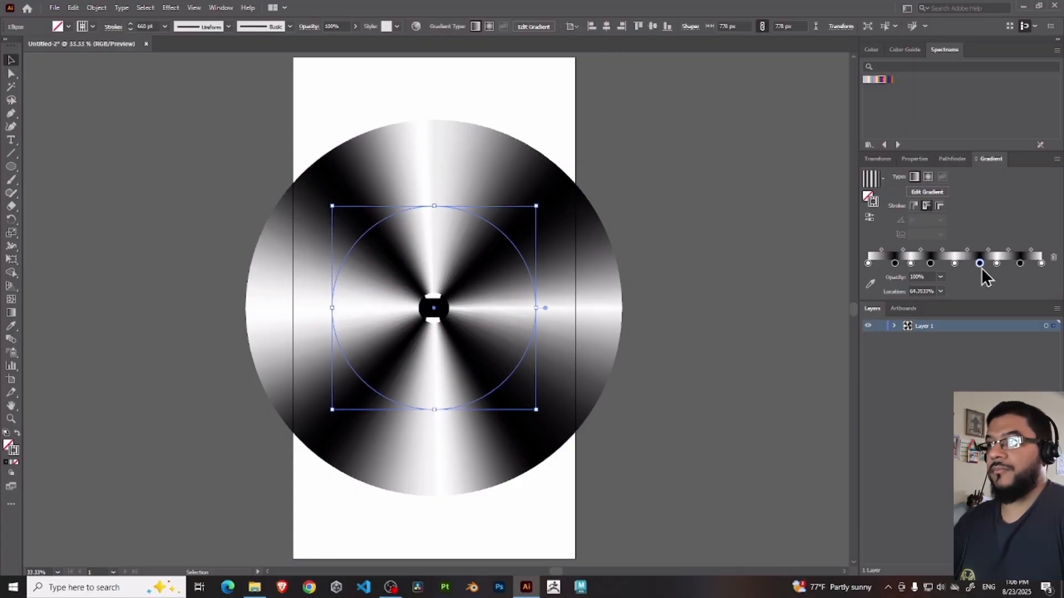
key(ctrl+z)
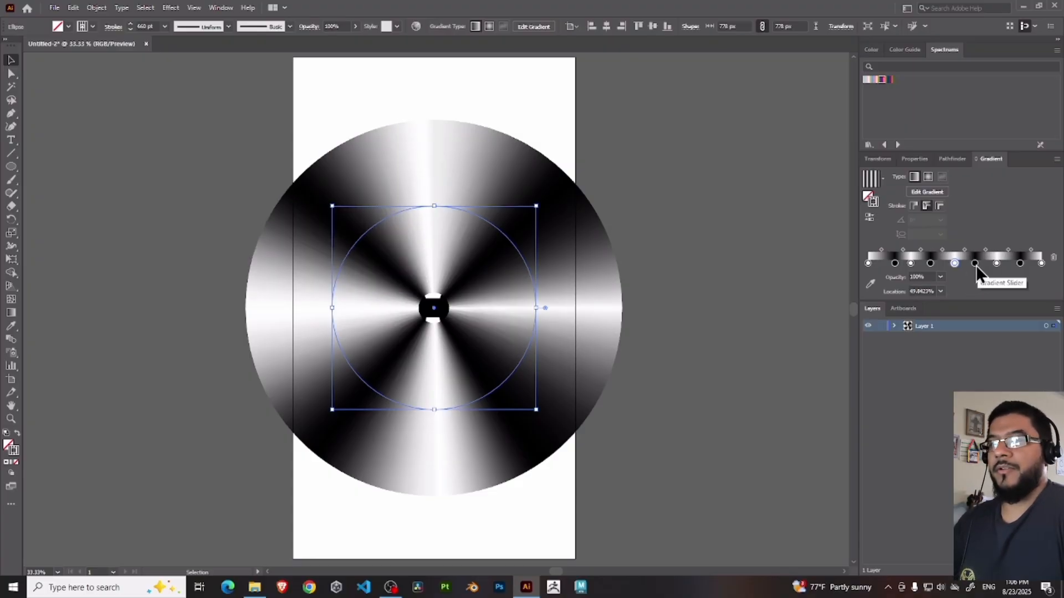
drag(976, 265, 975, 265)
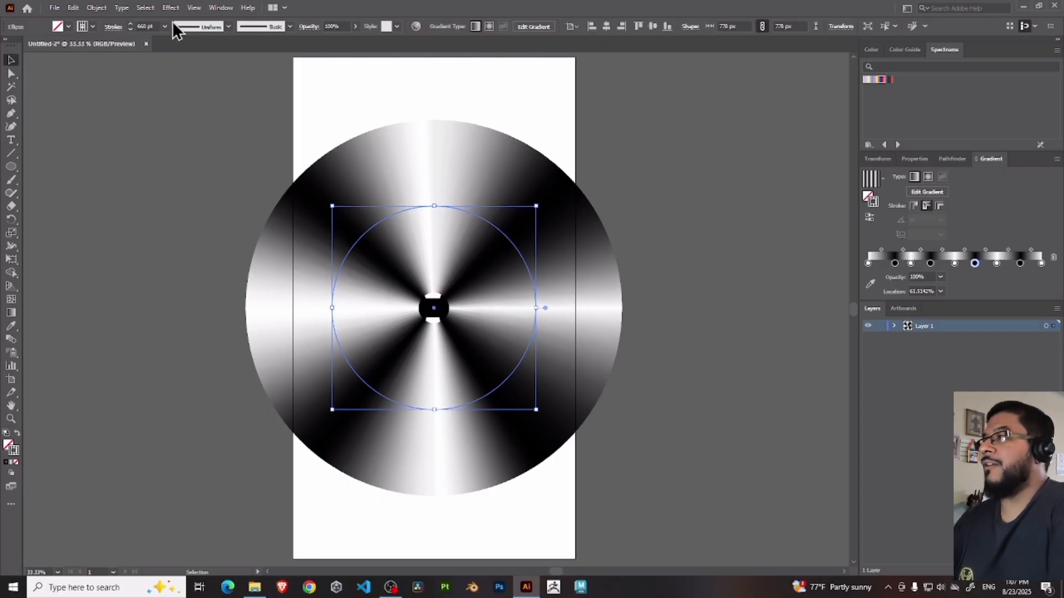
Expand the appearance of the gradient-stroked circle and deselect it.
click(97, 8)
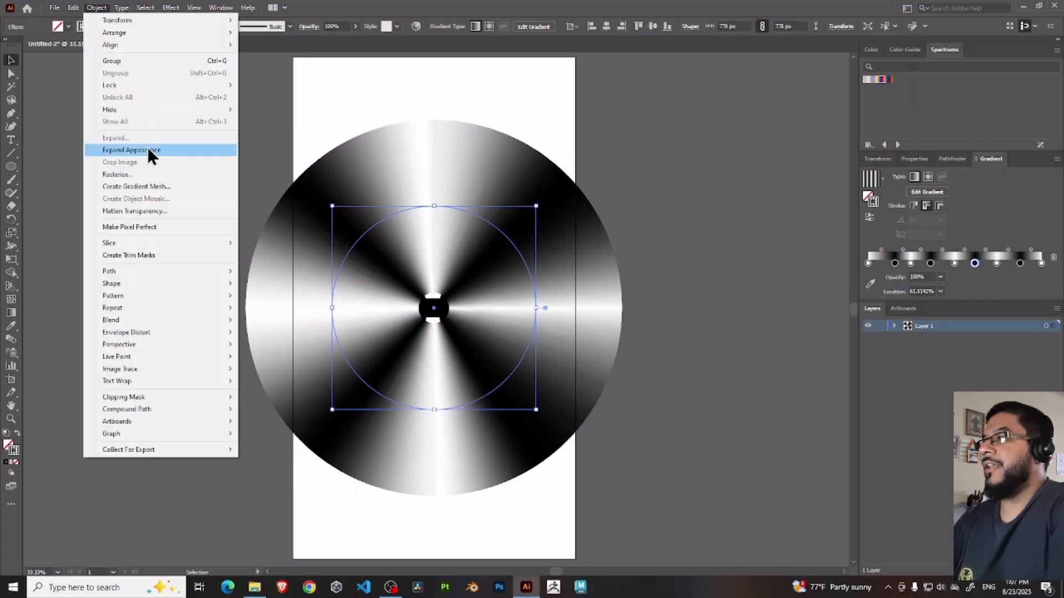
click(149, 152)
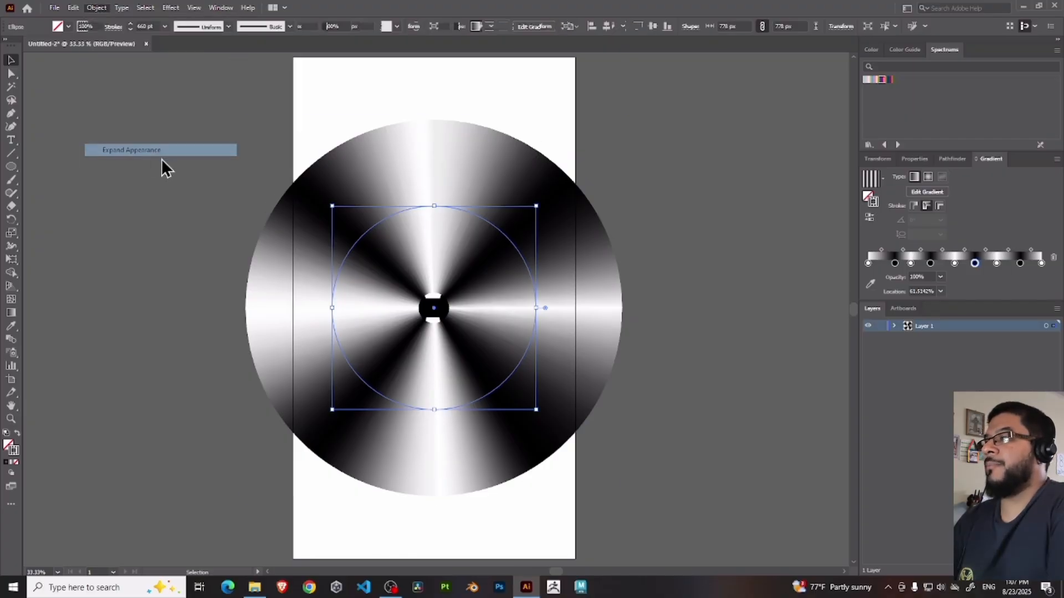
click(651, 154)
Move the expanded gradient disc off the logo and place a copy so one disc sits on each side of the artboard.
drag(518, 230, 472, 193)
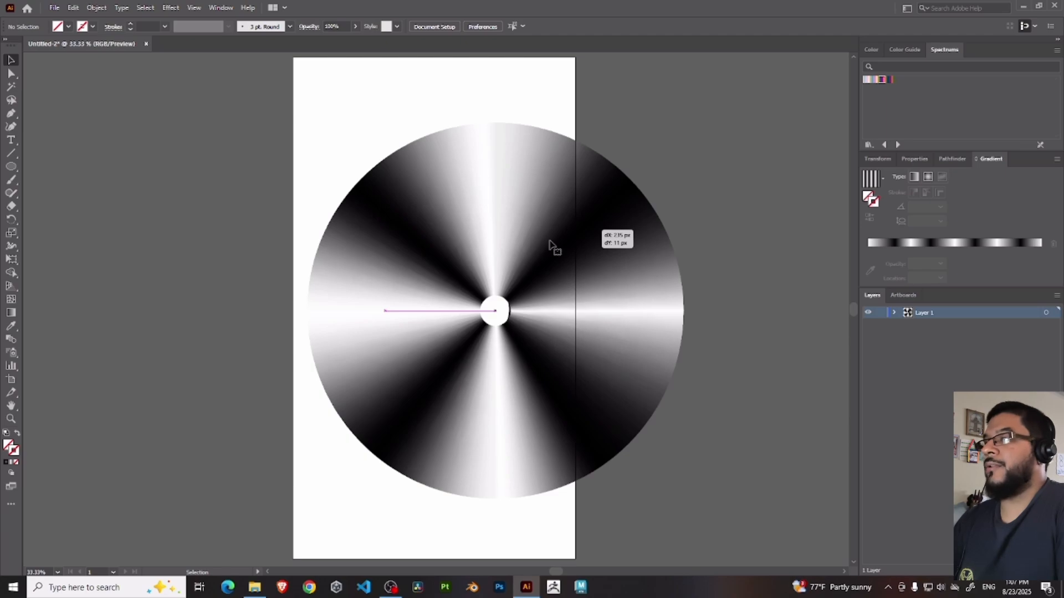
drag(550, 245, 482, 247)
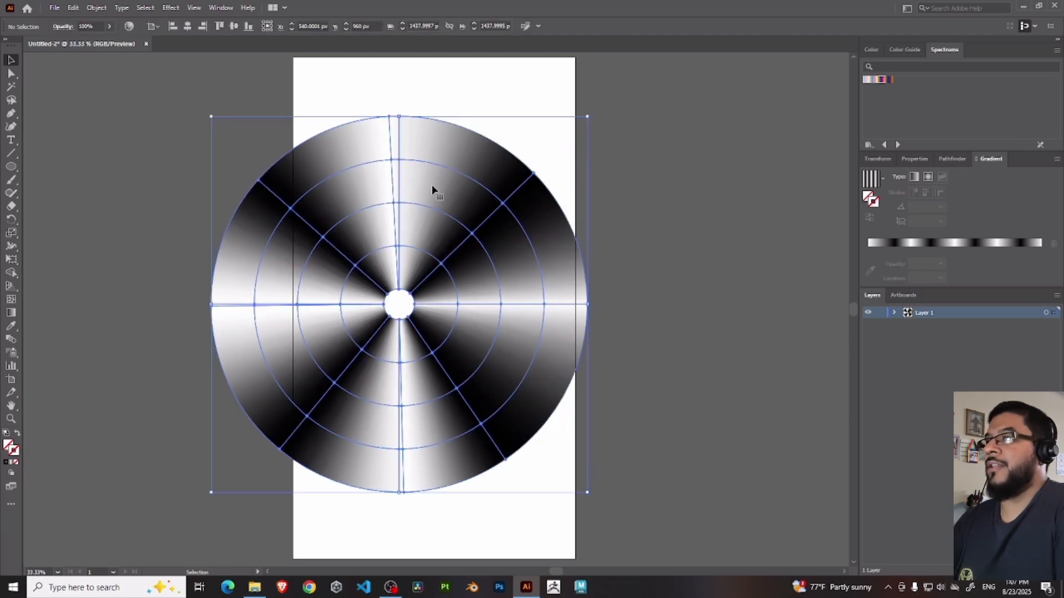
mouse_move(432, 189)
mouse_down()
mouse_move(497, 190)
mouse_move(427, 179)
mouse_up()
drag(451, 221, 249, 187)
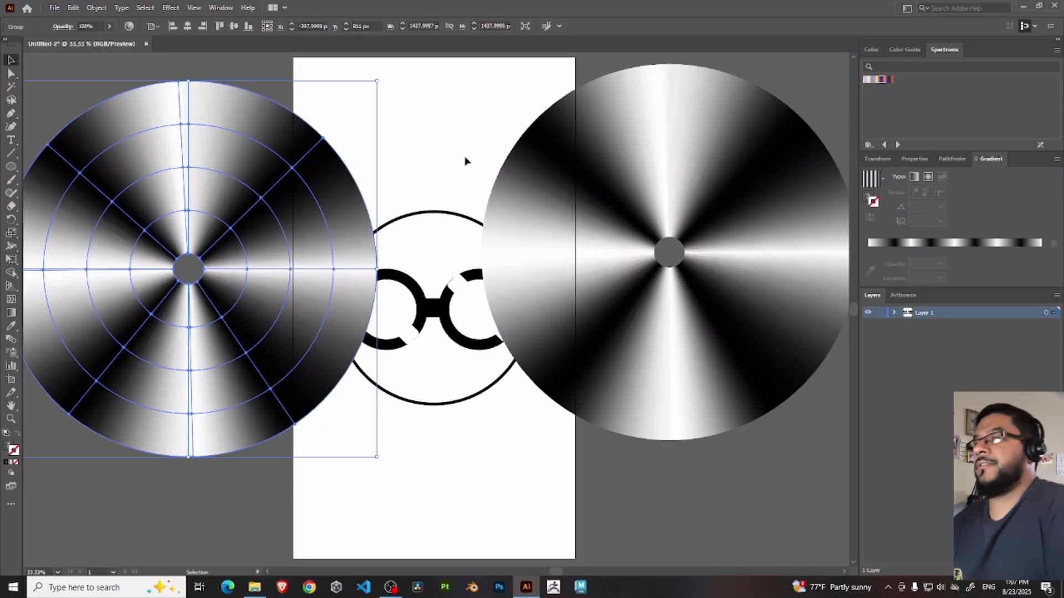
Move the glasses logo off the artboard below the second disc and place a third copy of the gradient disc over the artboard.
drag(443, 293, 744, 494)
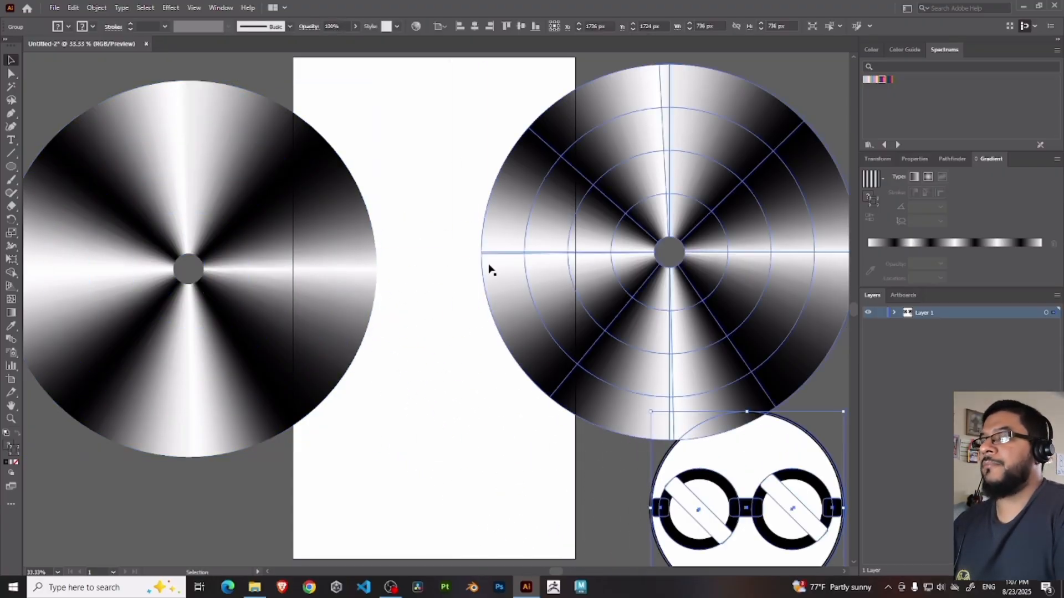
drag(294, 233, 523, 292)
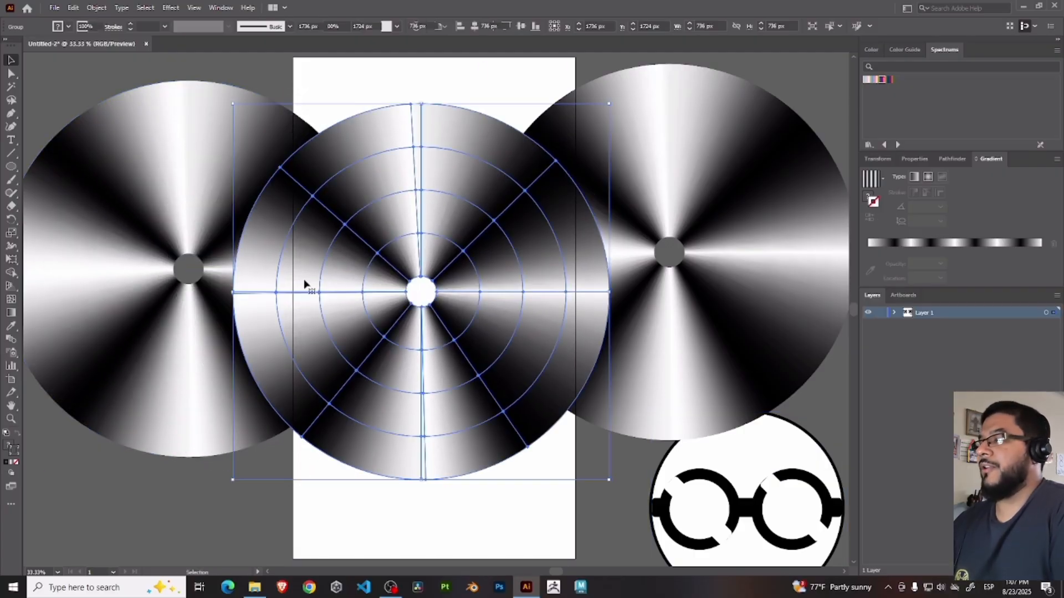
click(12, 449)
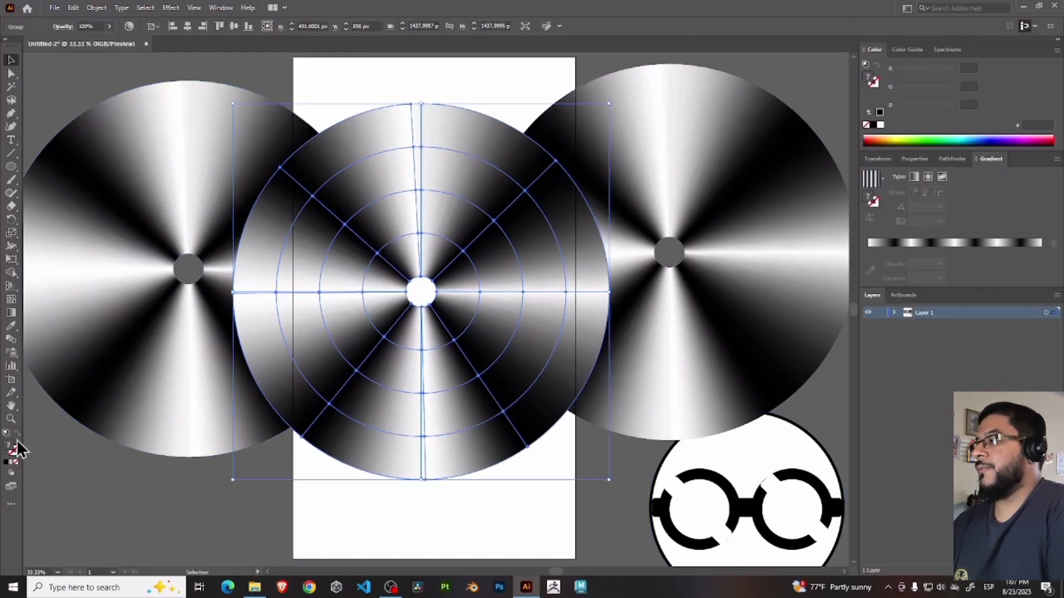
Bring up the Spectrums gradient swatch library.
double_click(12, 448)
click(643, 230)
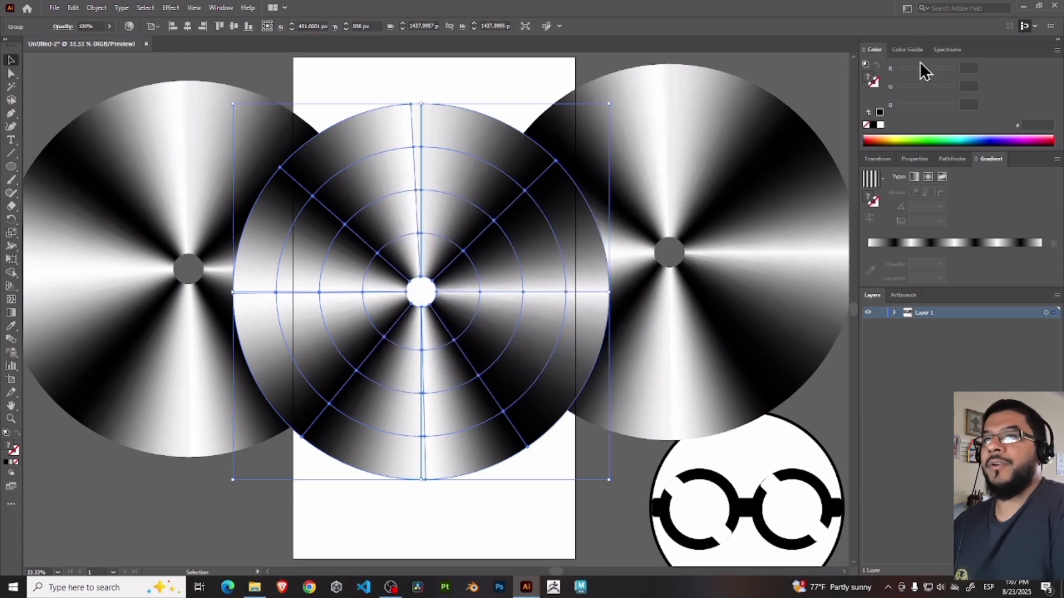
click(943, 51)
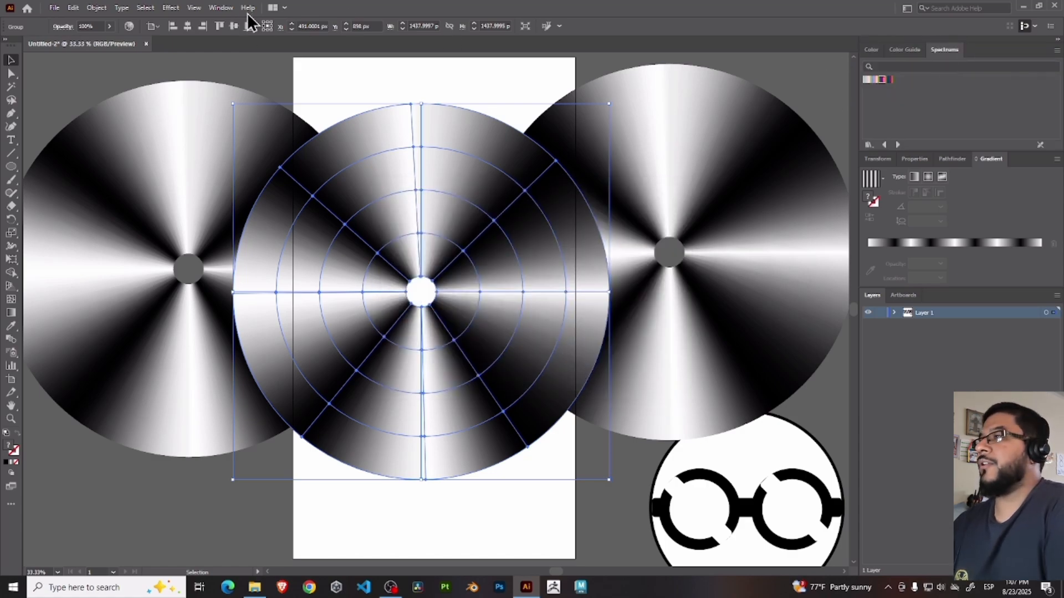
click(227, 7)
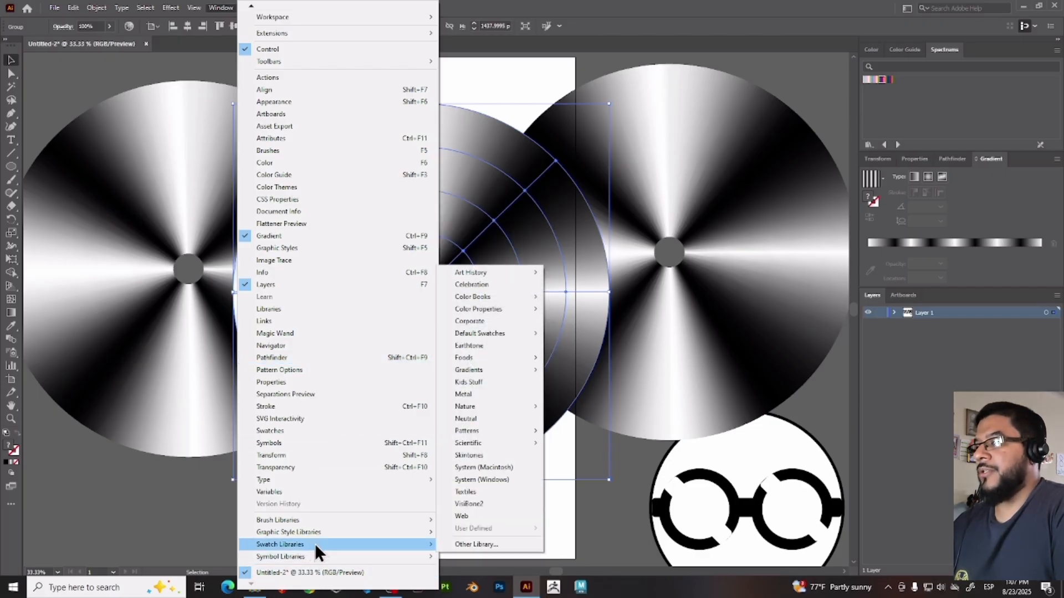
mouse_move(491, 369)
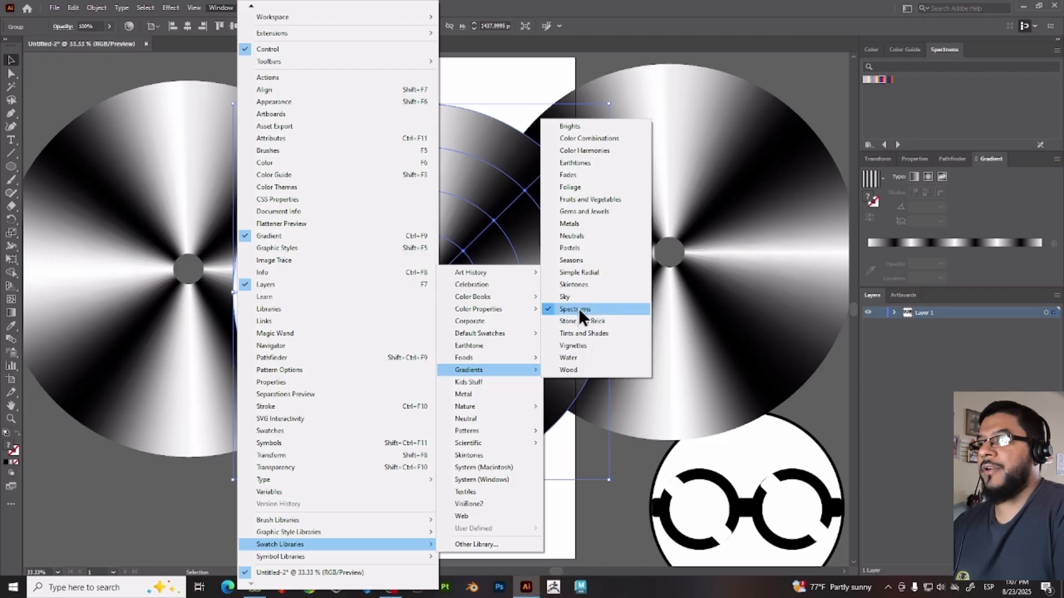
click(944, 52)
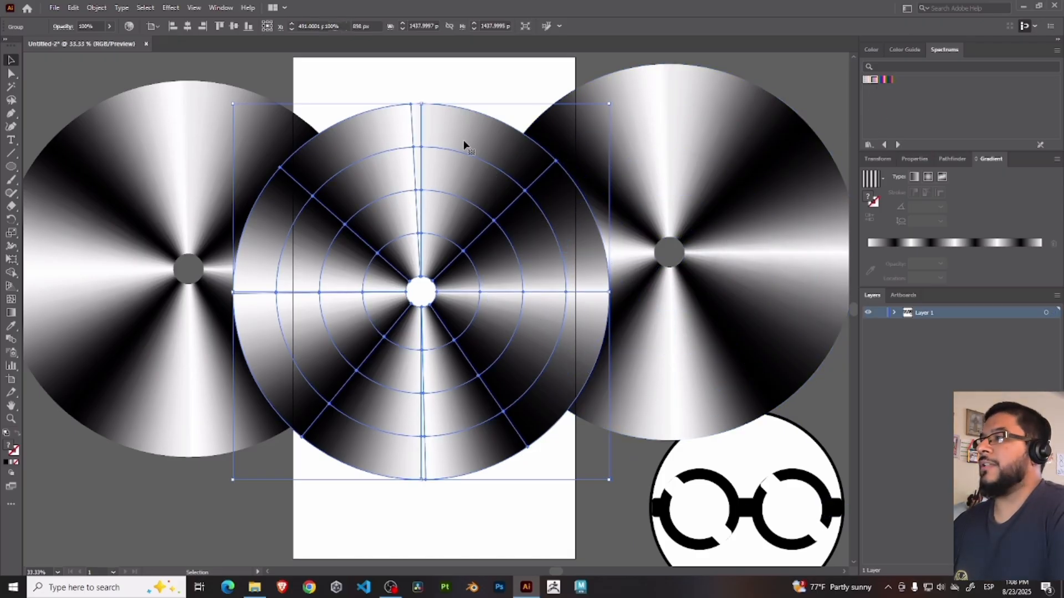
Delete the gradient disc over the artboard and draw an unfilled circle about 1438 px wide matching the left disc.
key(Delete)
click(12, 167)
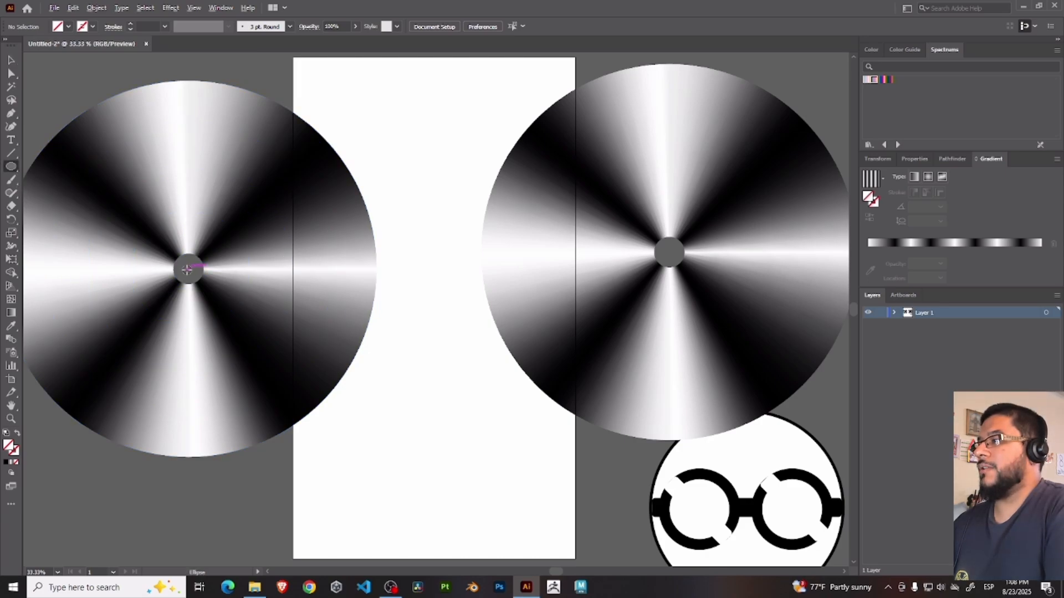
drag(187, 270, 344, 457)
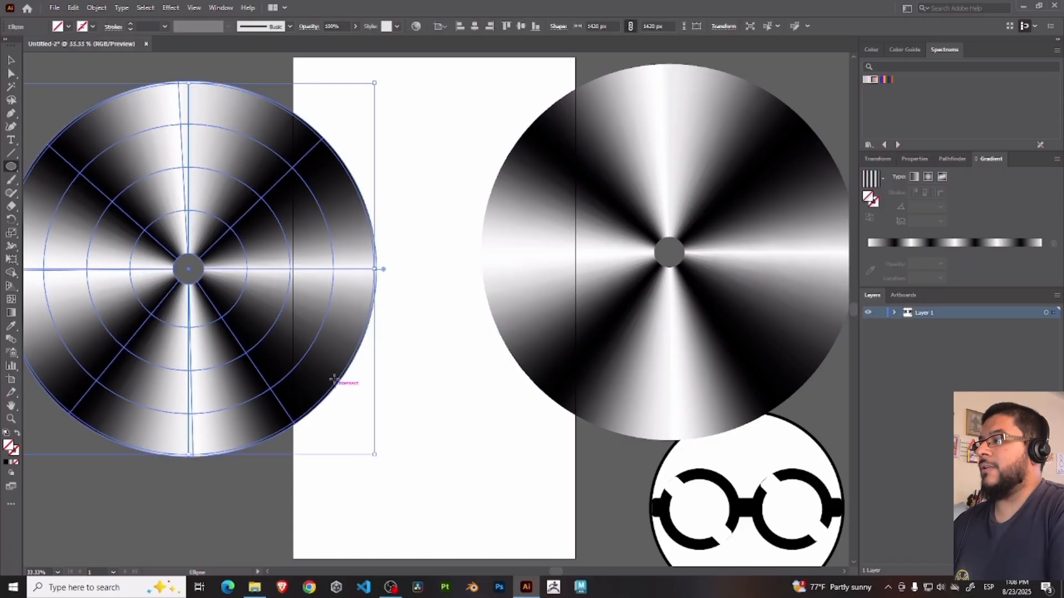
key(ctrl+z)
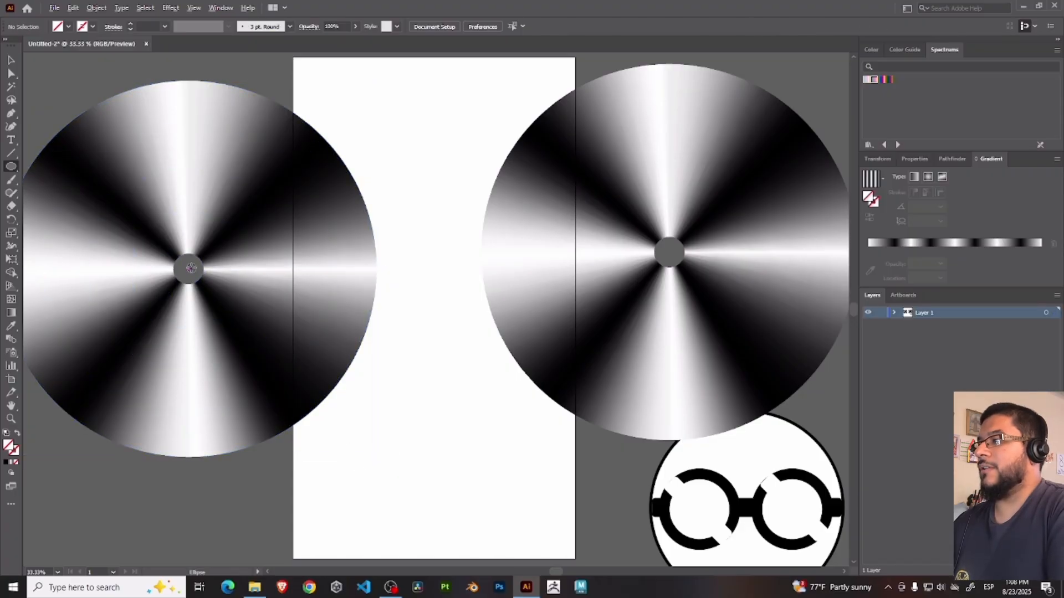
drag(184, 270, 324, 458)
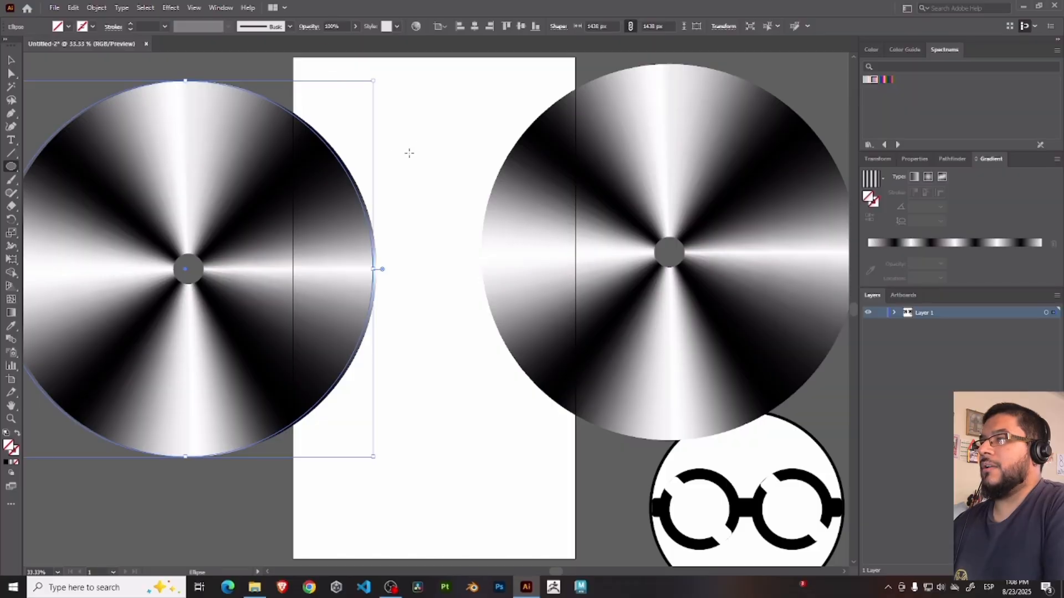
Select both gradient discs and the unfilled circle, and align them to the artboard's horizontal and vertical centre.
key(v)
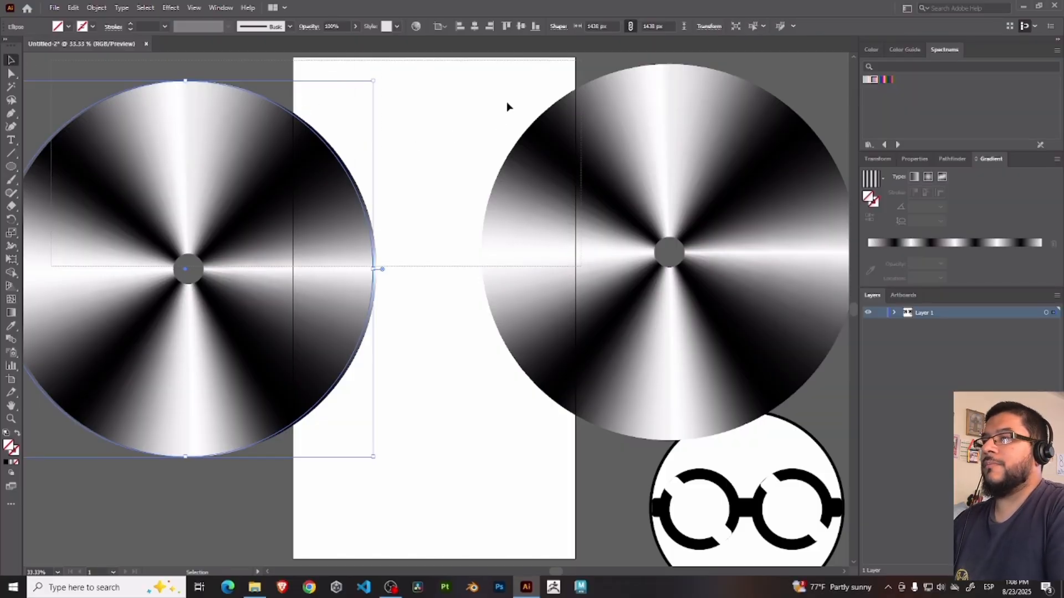
shift+click(598, 138)
click(133, 74)
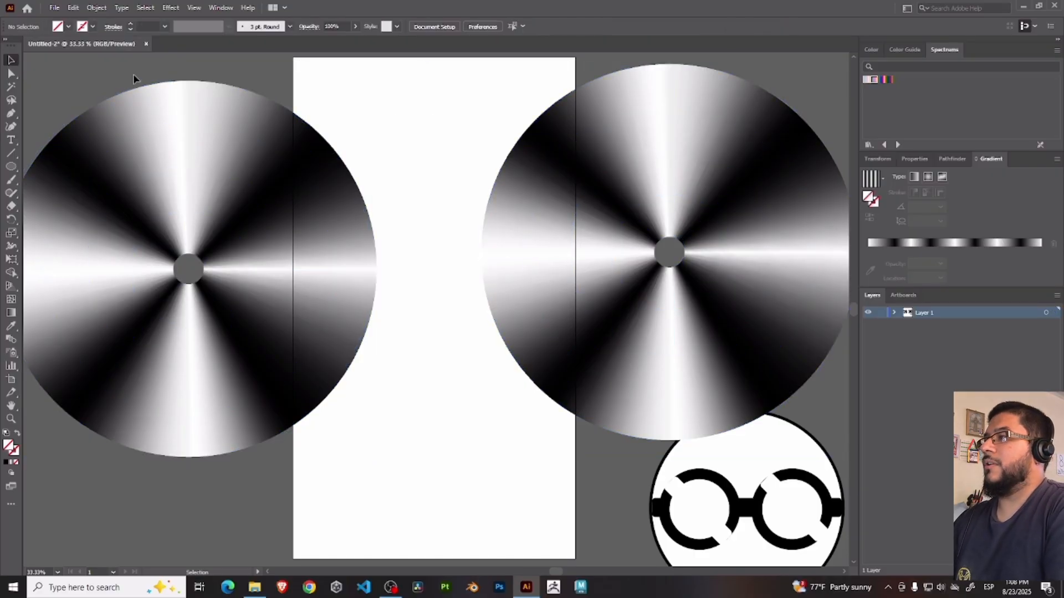
drag(133, 73, 579, 265)
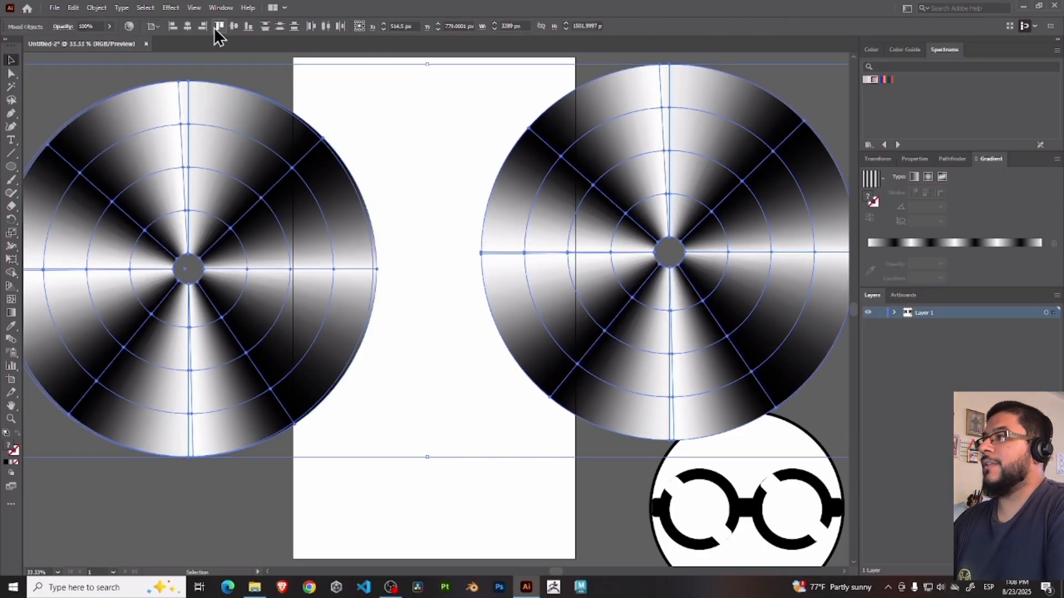
click(188, 26)
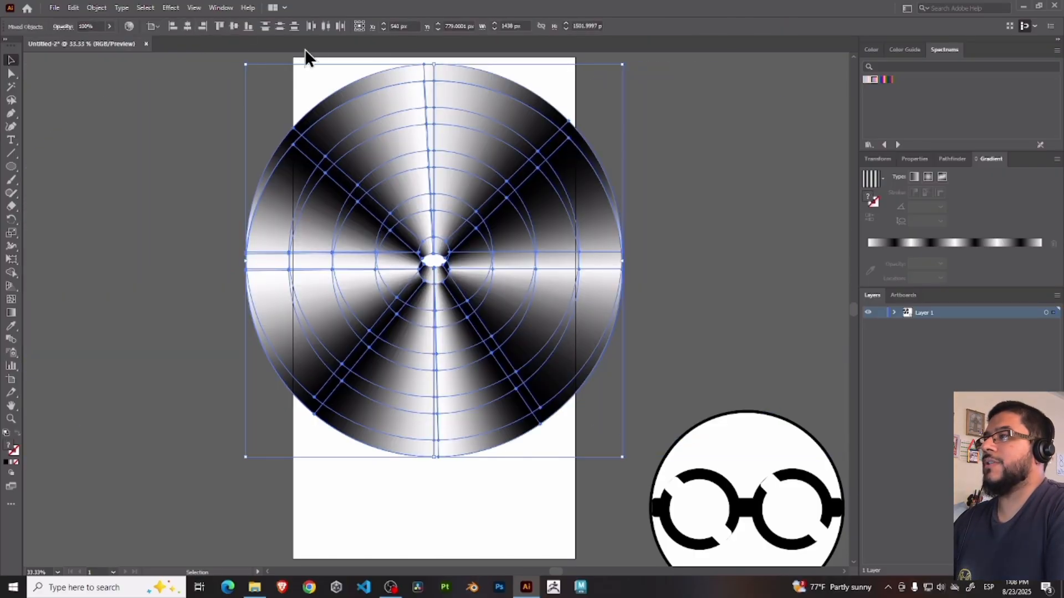
click(233, 26)
click(643, 184)
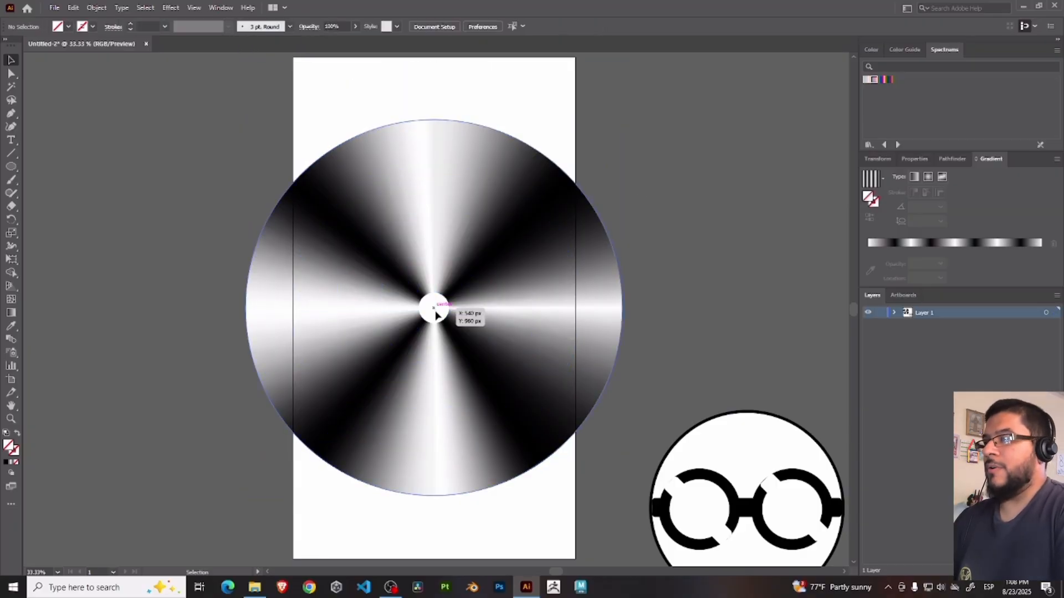
Spread the stacked discs apart to the upper right and upper left, leaving the unfilled circle between them.
drag(492, 304, 641, 245)
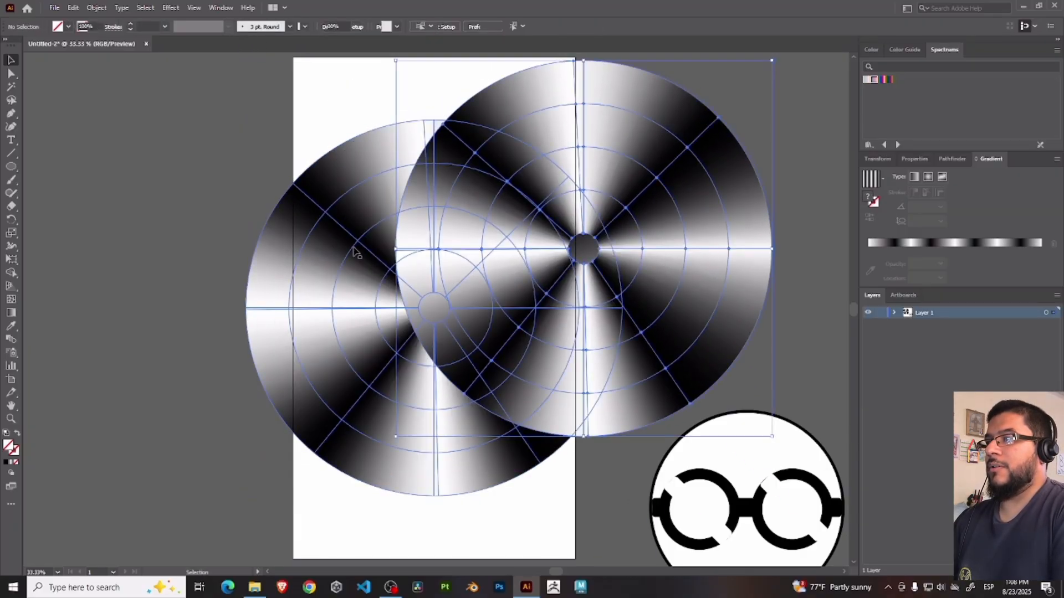
drag(356, 251, 228, 166)
click(437, 442)
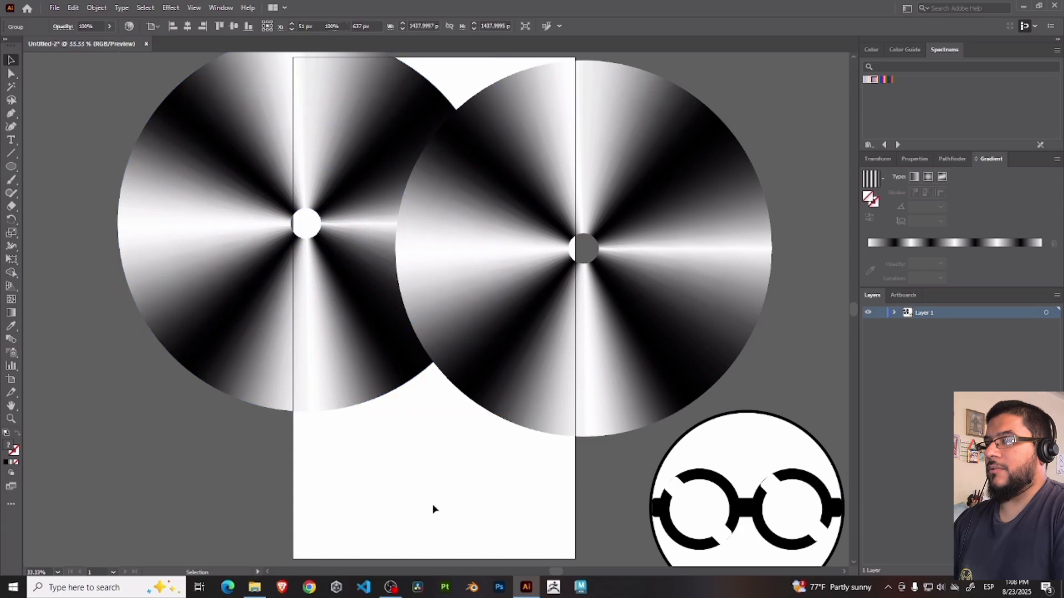
drag(433, 505, 392, 366)
drag(376, 305, 336, 302)
click(389, 443)
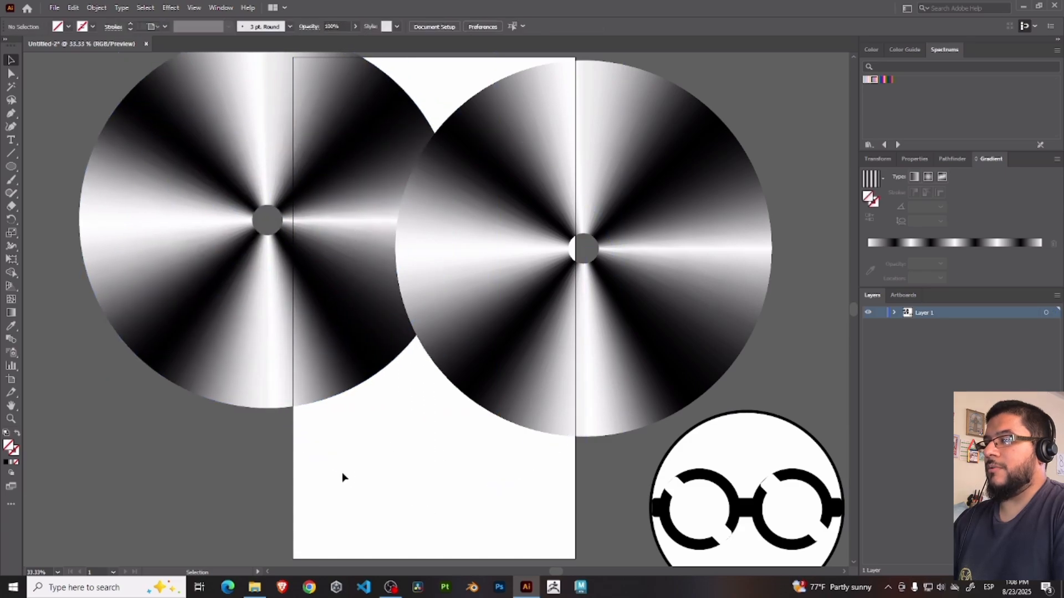
Fill the unfilled circle with the linear rainbow gradient swatch from the Spectrums library.
click(352, 489)
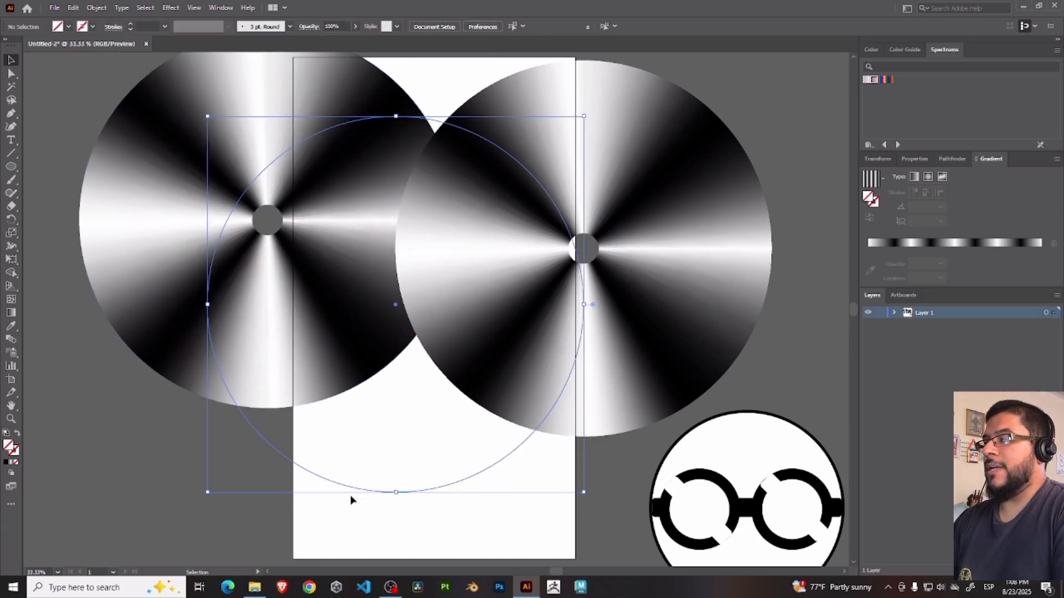
click(68, 26)
click(31, 46)
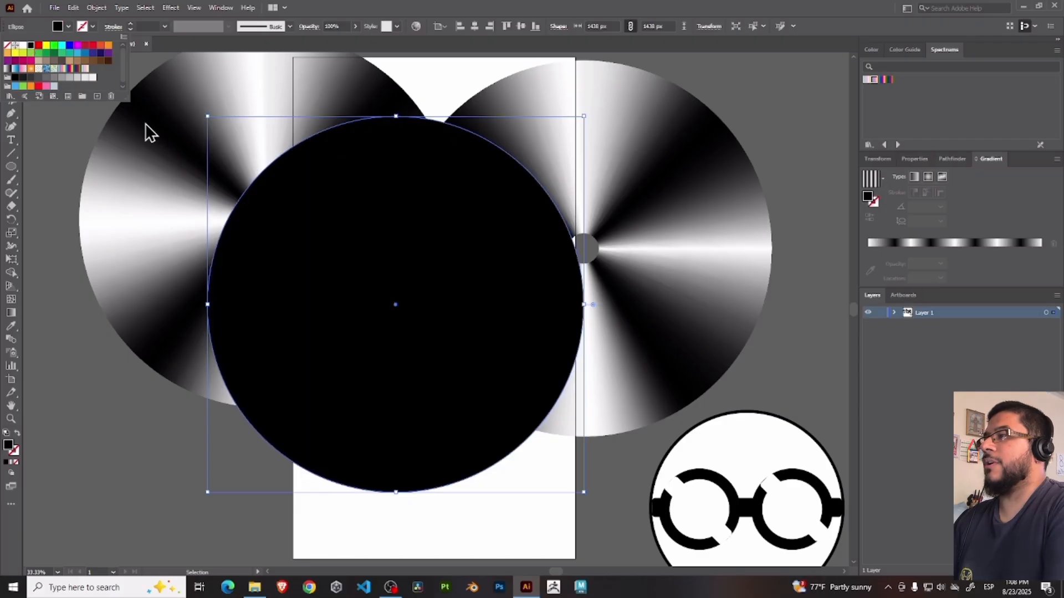
click(872, 80)
click(882, 80)
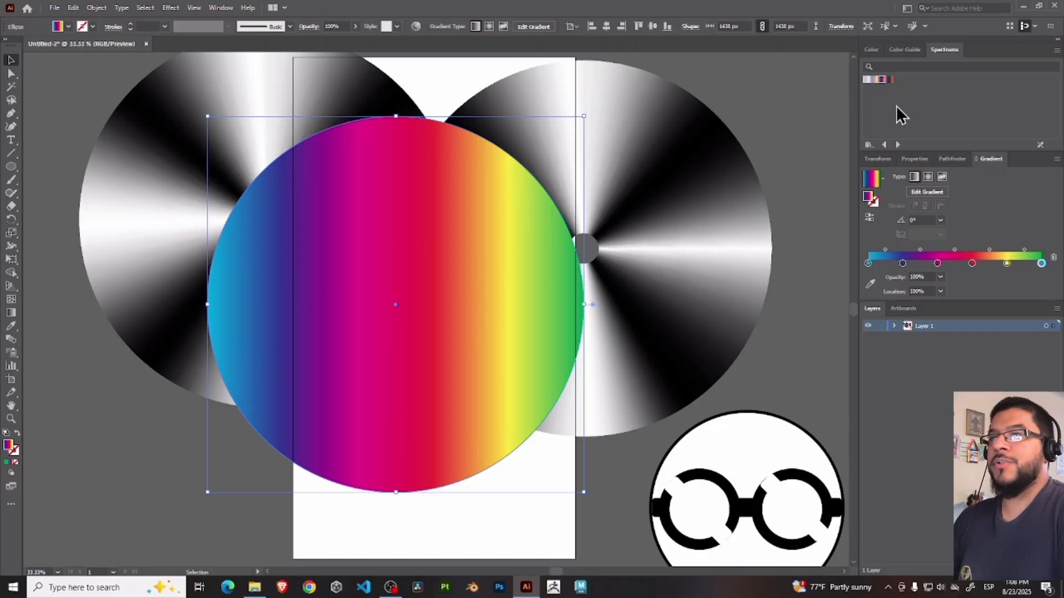
Redirect the circle's rainbow gradient diagonally from upper right to lower left, at an angle of about -128.7°.
key(g)
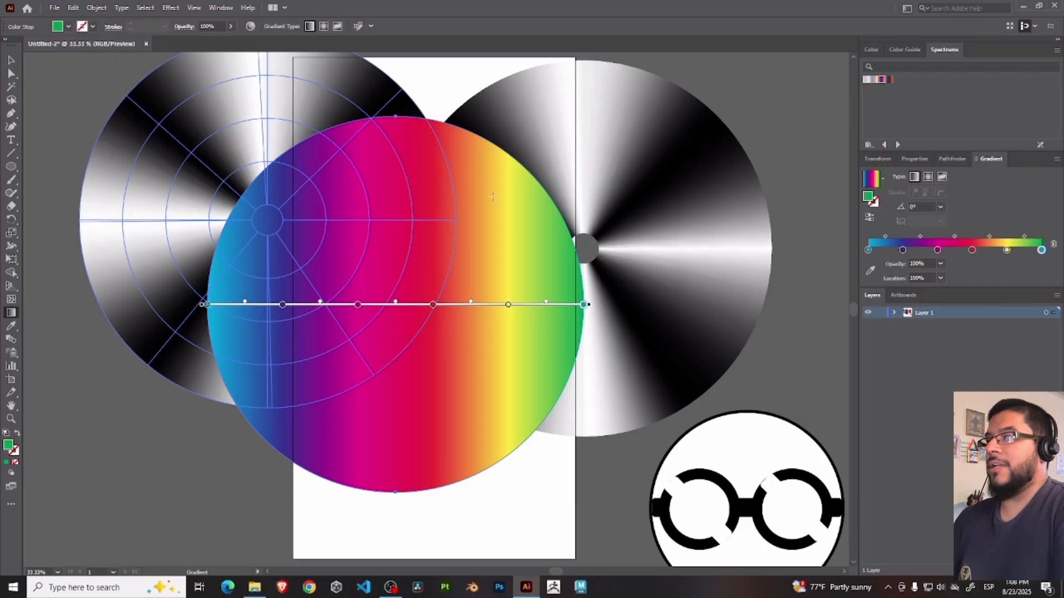
drag(494, 183, 248, 488)
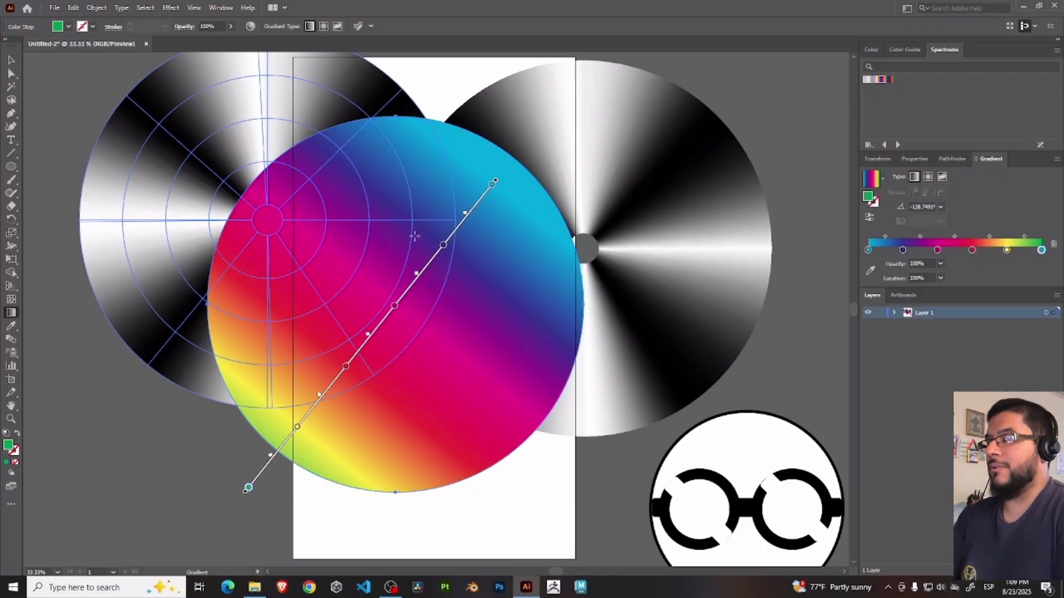
key(v)
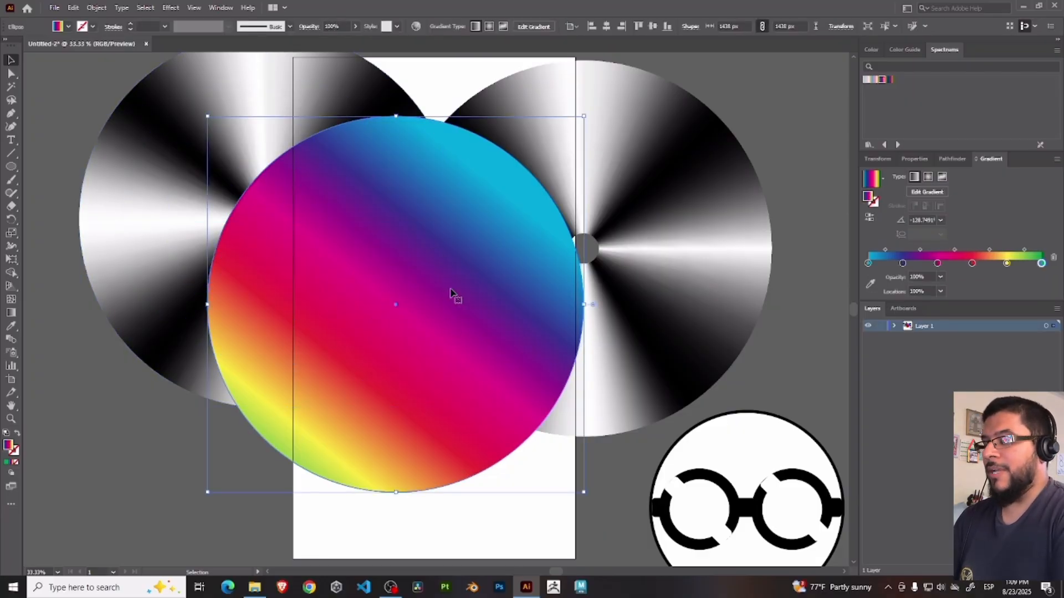
Send the rainbow circle to the back, behind both black-and-white discs.
key(ctrl)
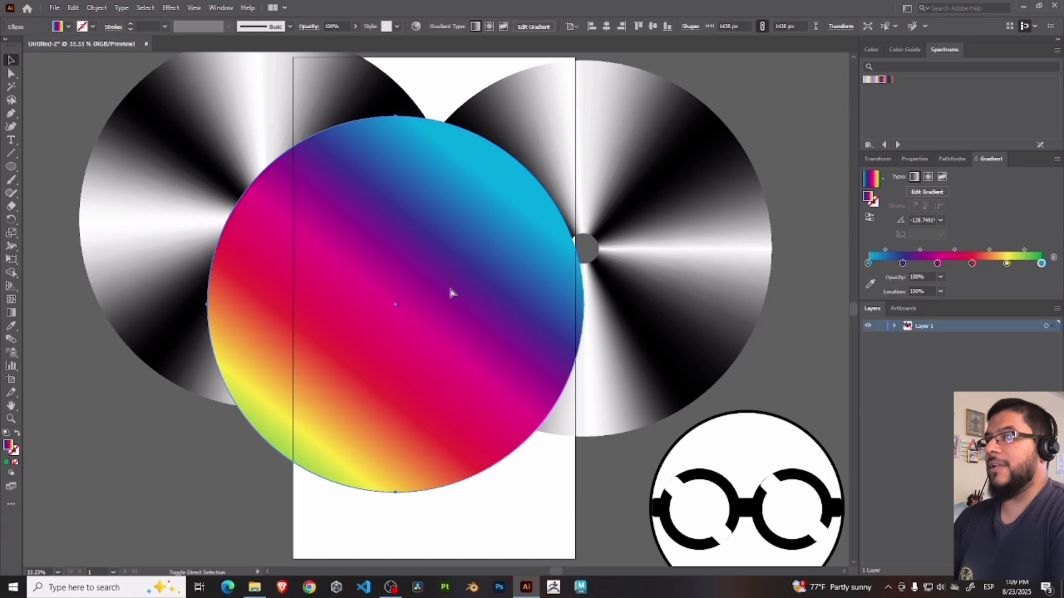
key(ctrl)
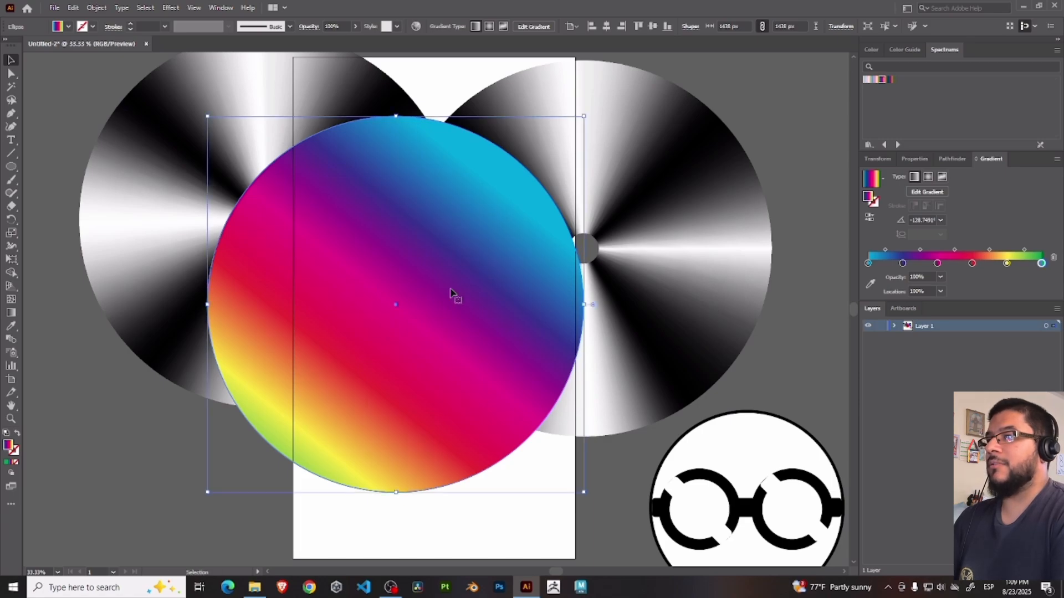
key(ctrl)
key(ctrl)
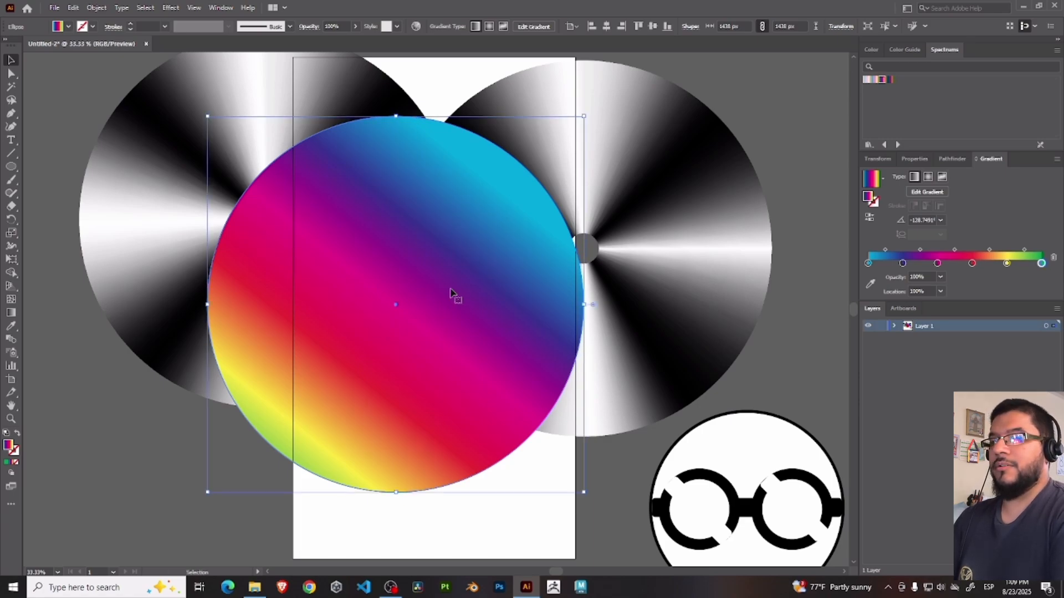
key(ctrl+shift+bracketleft)
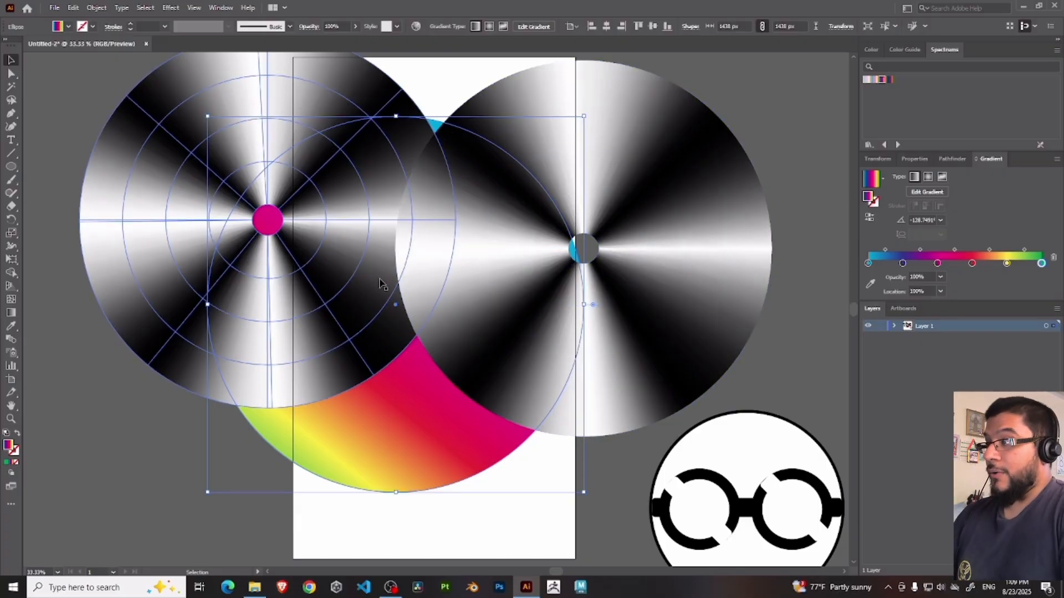
Nudge the right black-and-white disc slightly upward and set its blending mode to Screen.
click(630, 210)
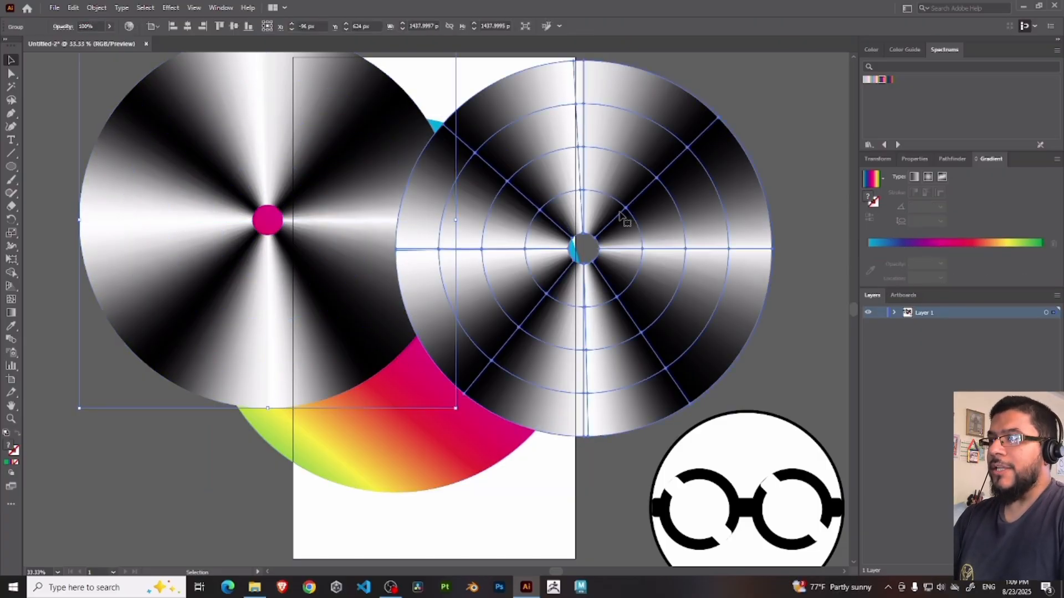
drag(589, 194, 672, 232)
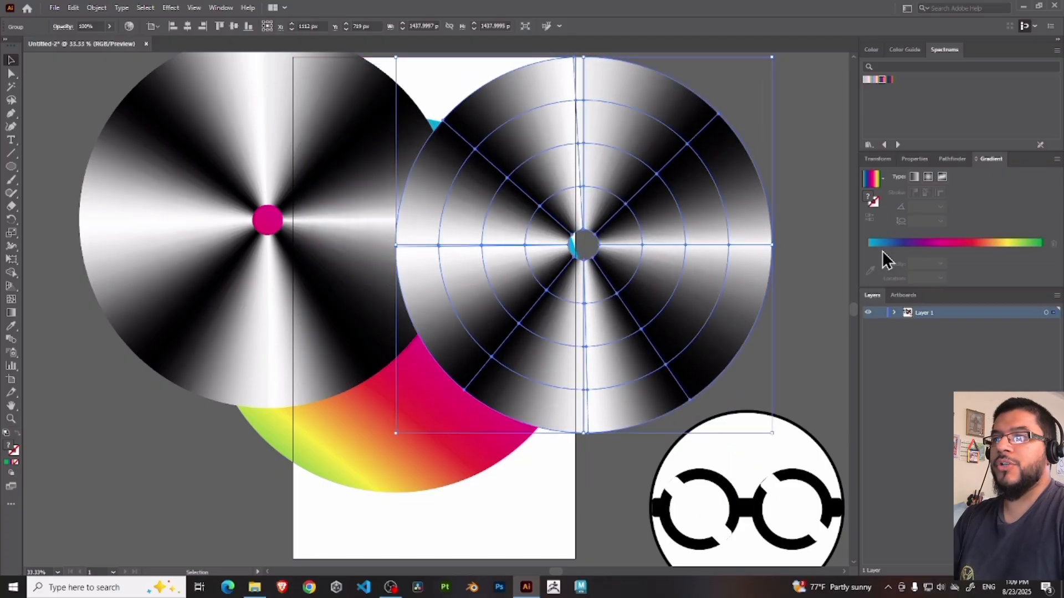
click(916, 160)
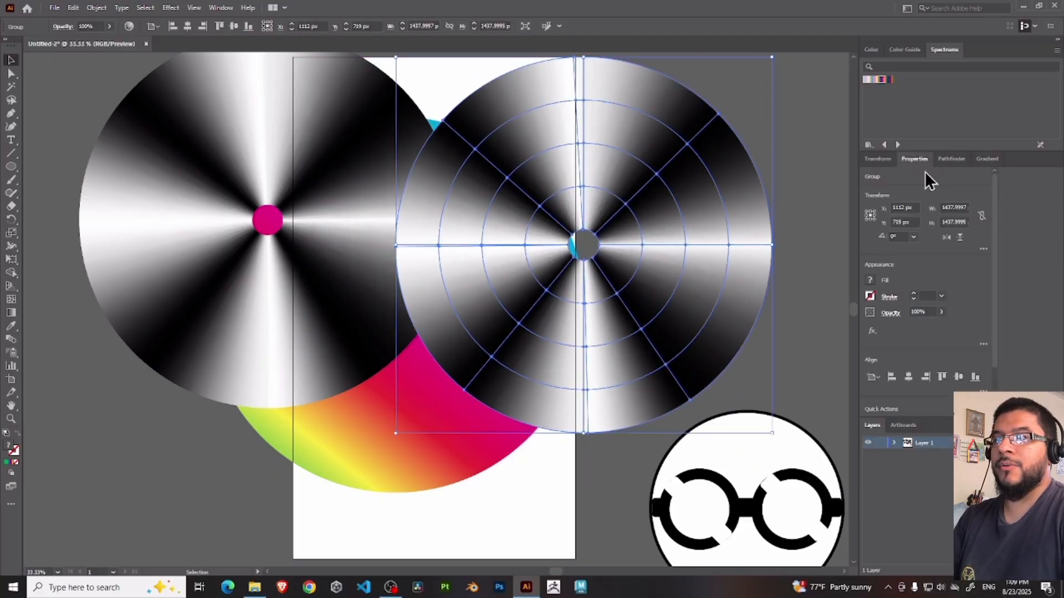
click(890, 312)
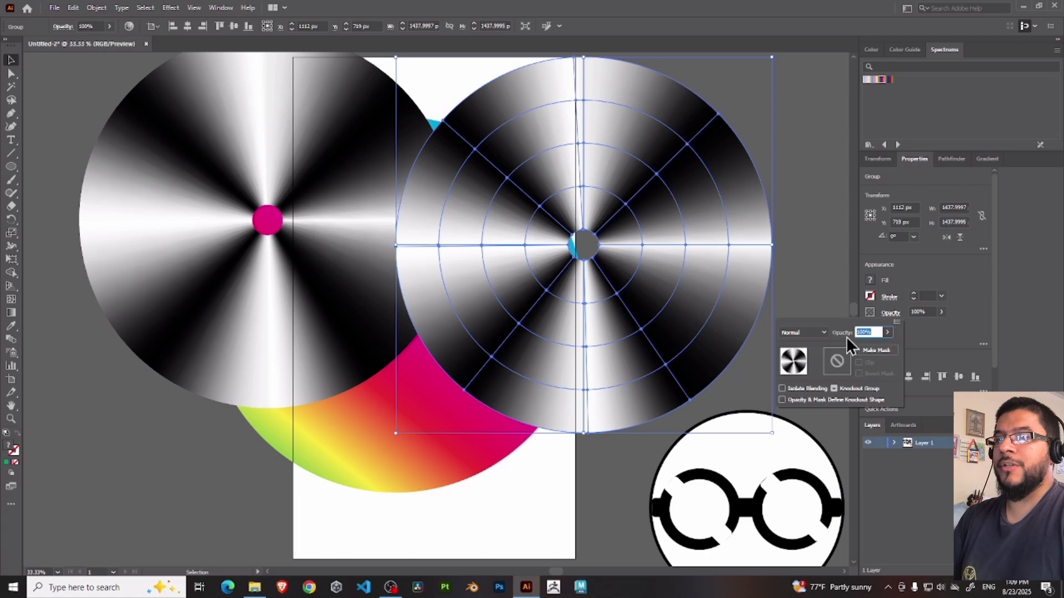
click(818, 333)
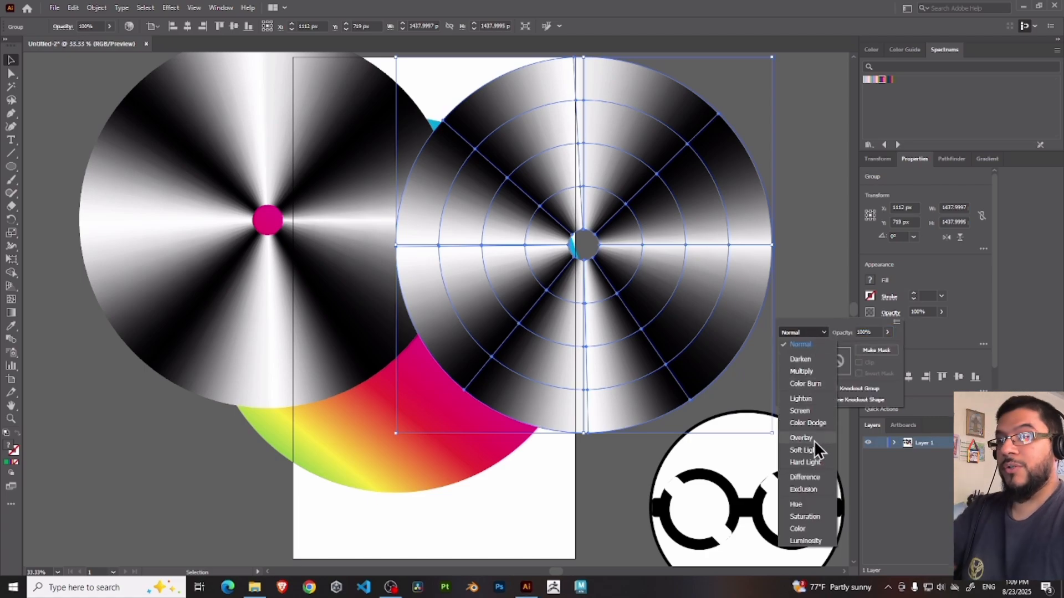
click(808, 410)
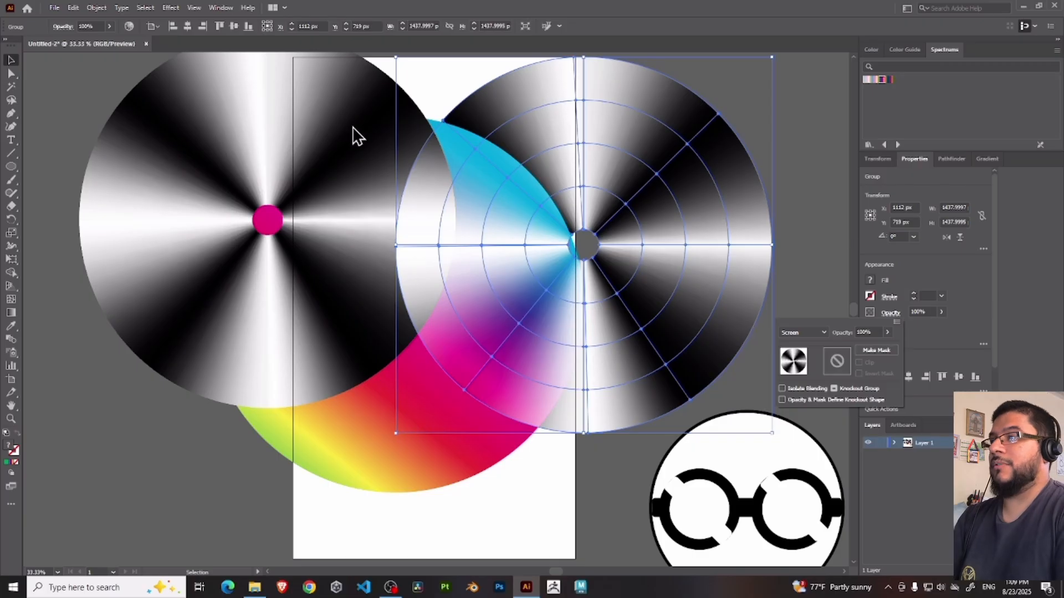
click(161, 158)
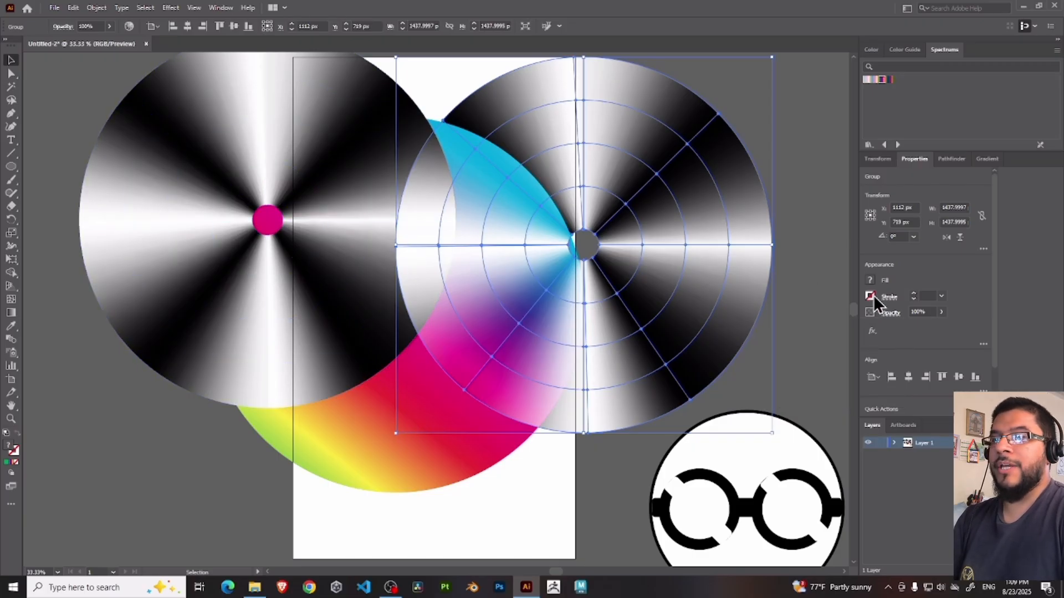
click(891, 315)
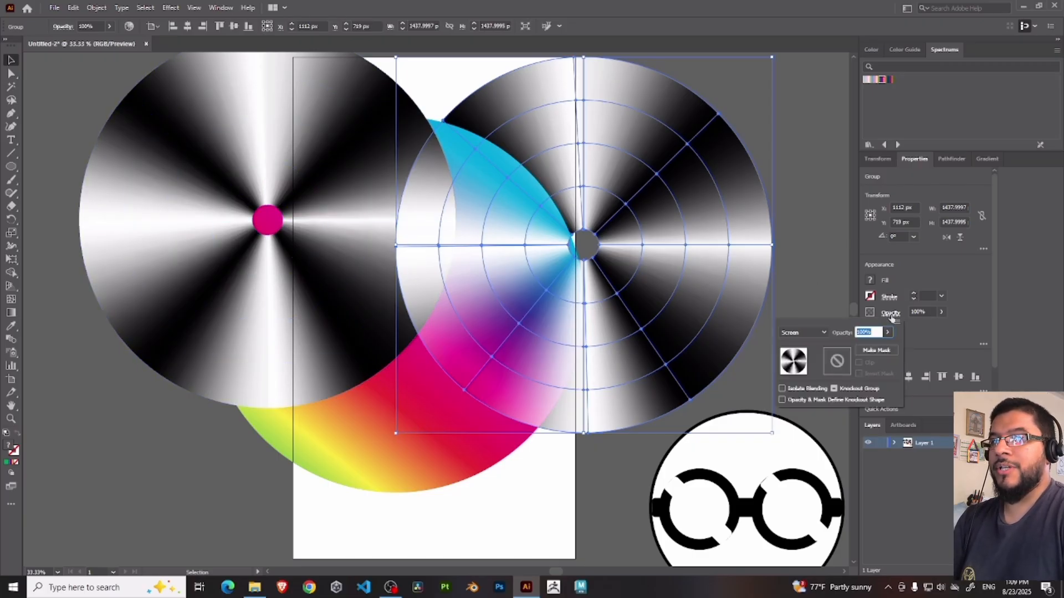
click(804, 334)
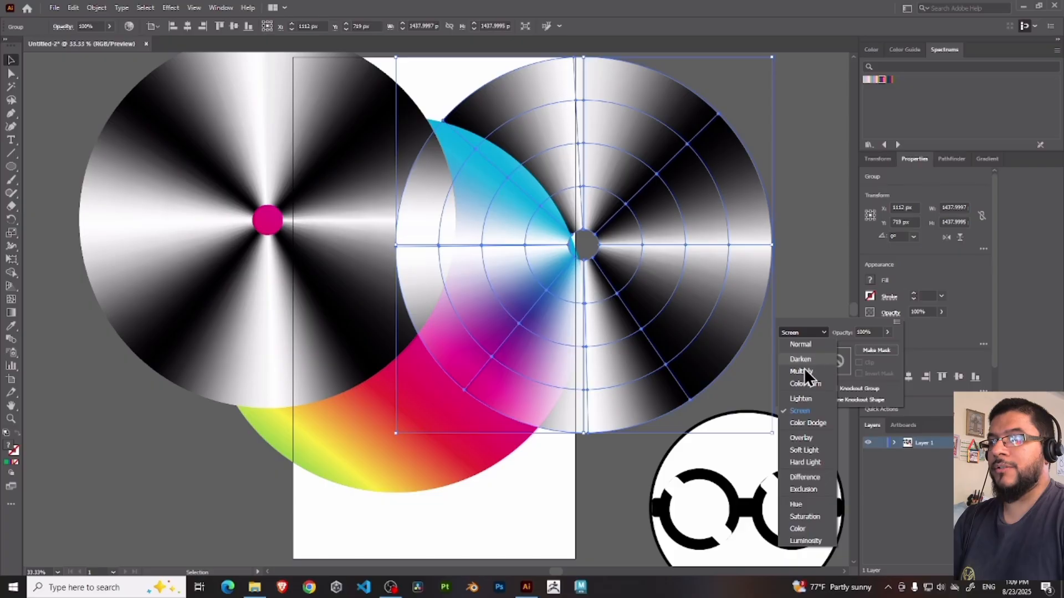
click(344, 222)
Set the blending mode of the left black-and-white disc to Exclusion.
click(220, 141)
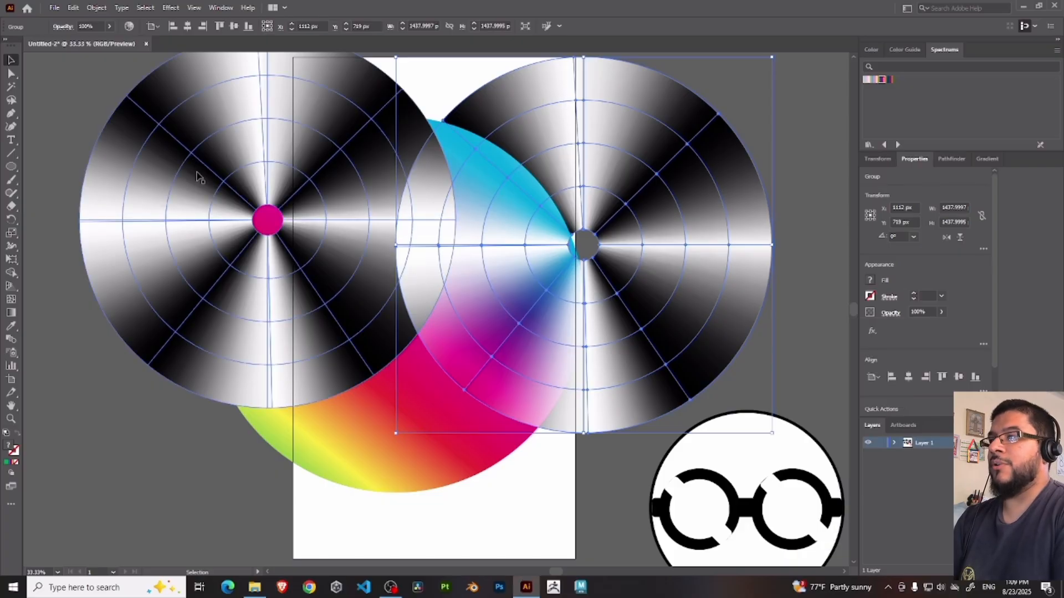
click(54, 176)
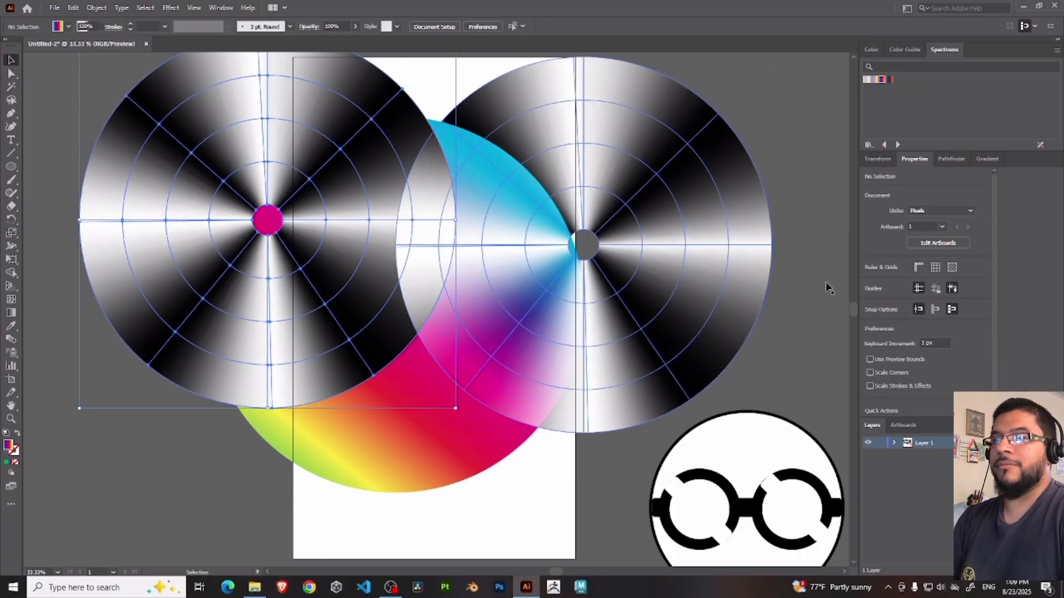
click(890, 313)
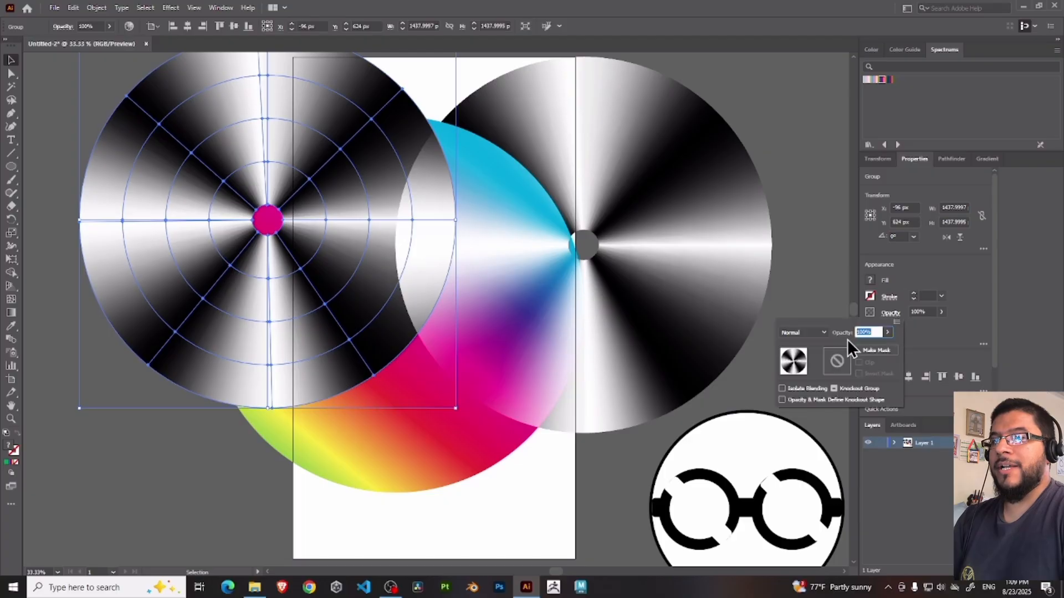
click(812, 334)
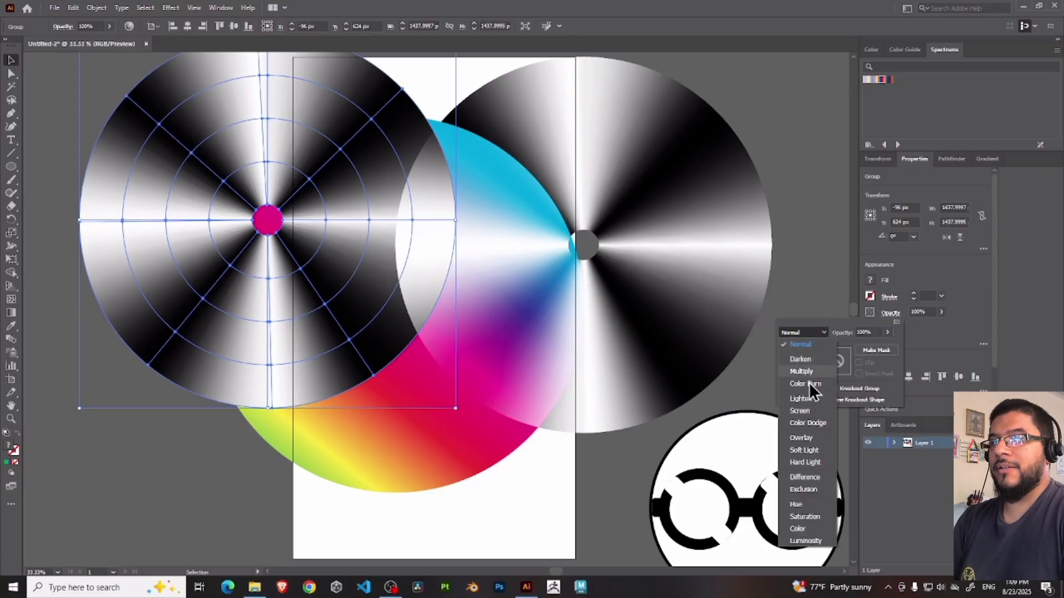
click(803, 489)
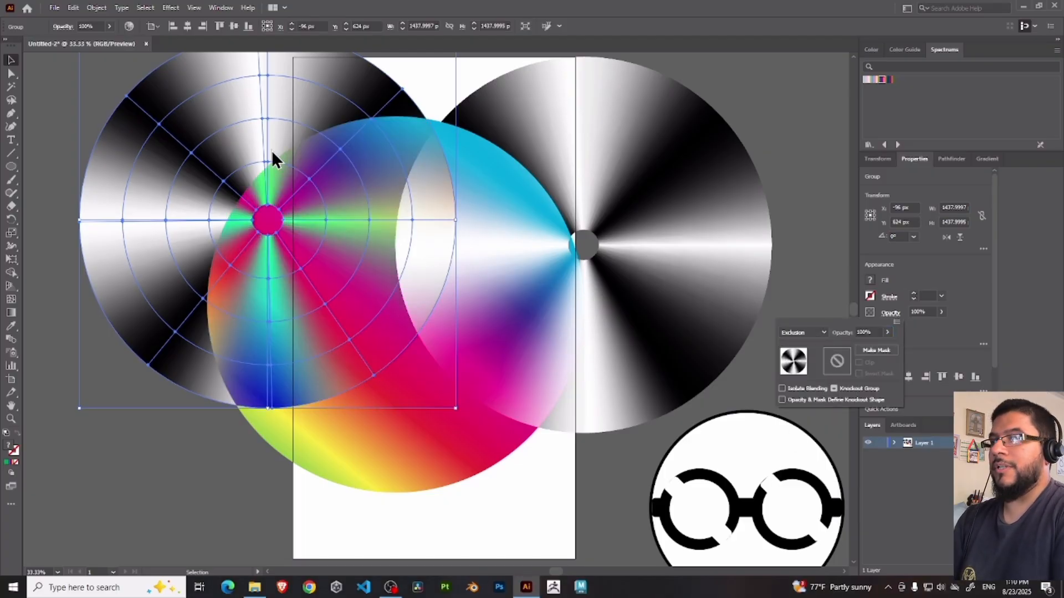
Align both black-and-white discs and the rainbow circle on their horizontal and vertical centres, leaving the logo out.
click(204, 122)
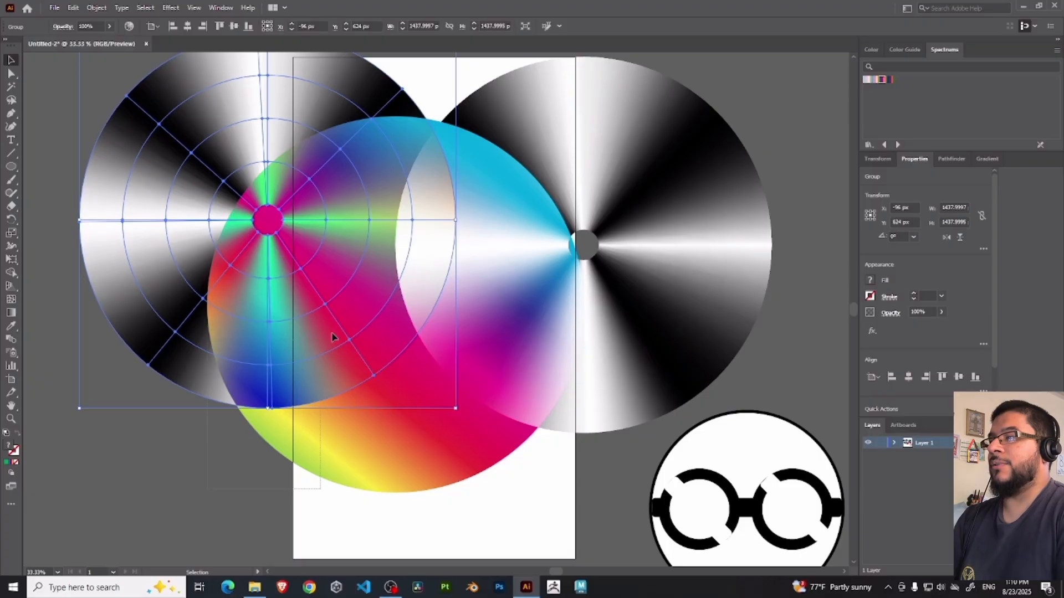
key(ctrl+a)
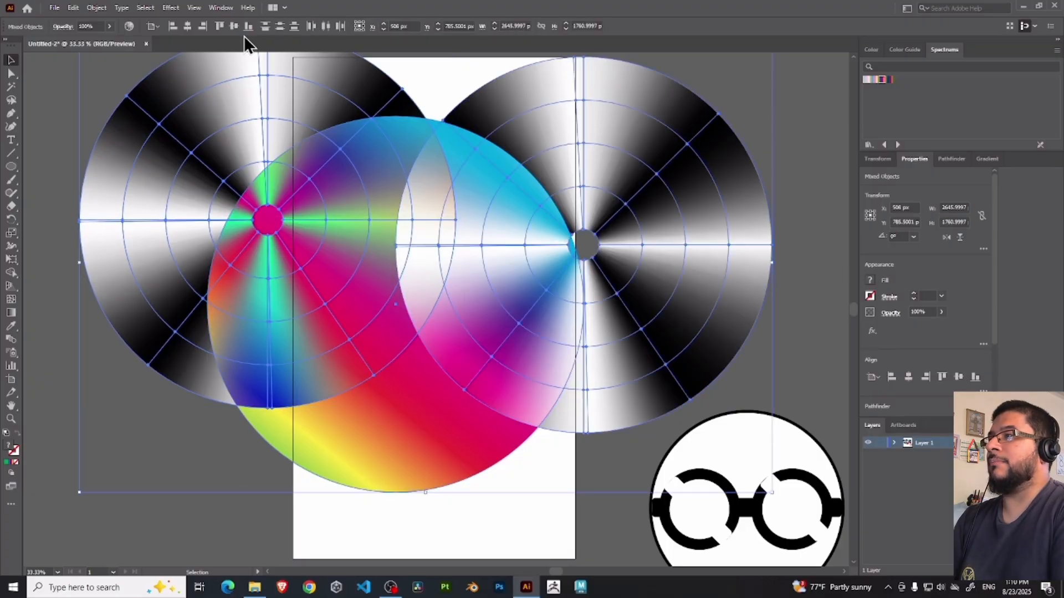
click(234, 26)
click(189, 26)
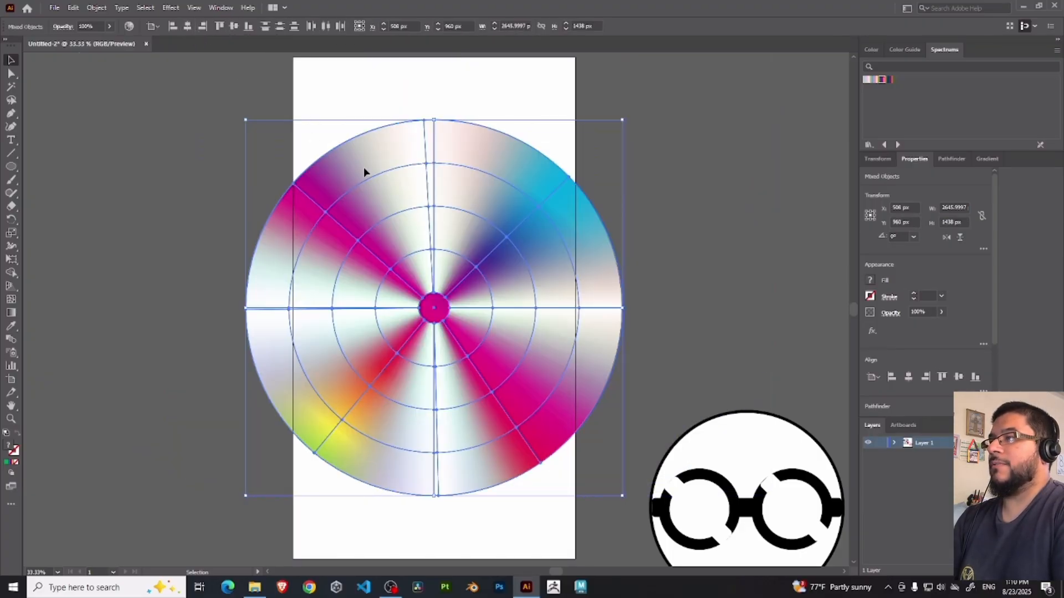
click(624, 157)
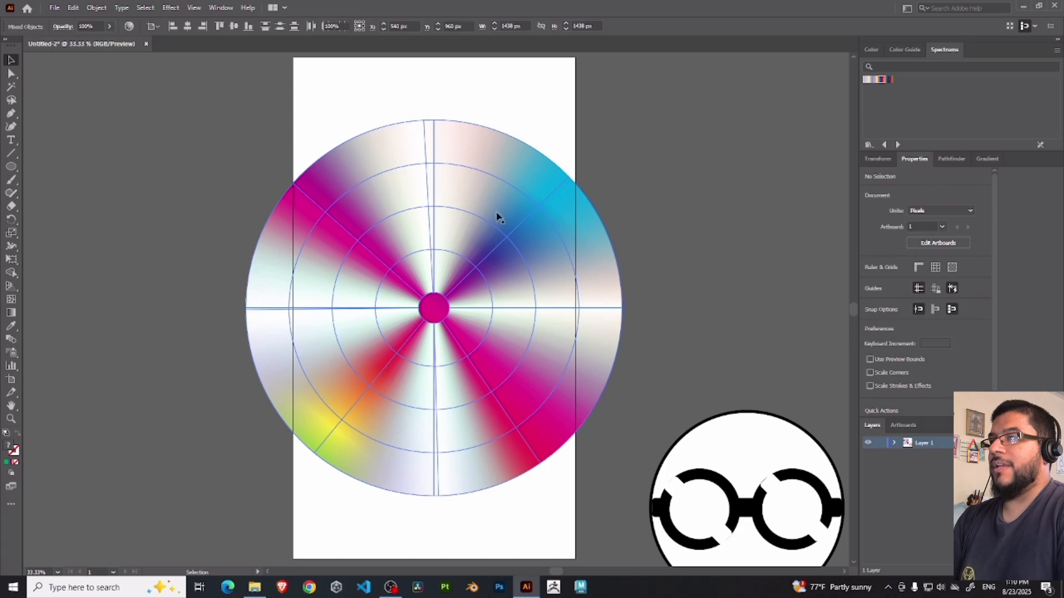
click(496, 232)
key(Delete)
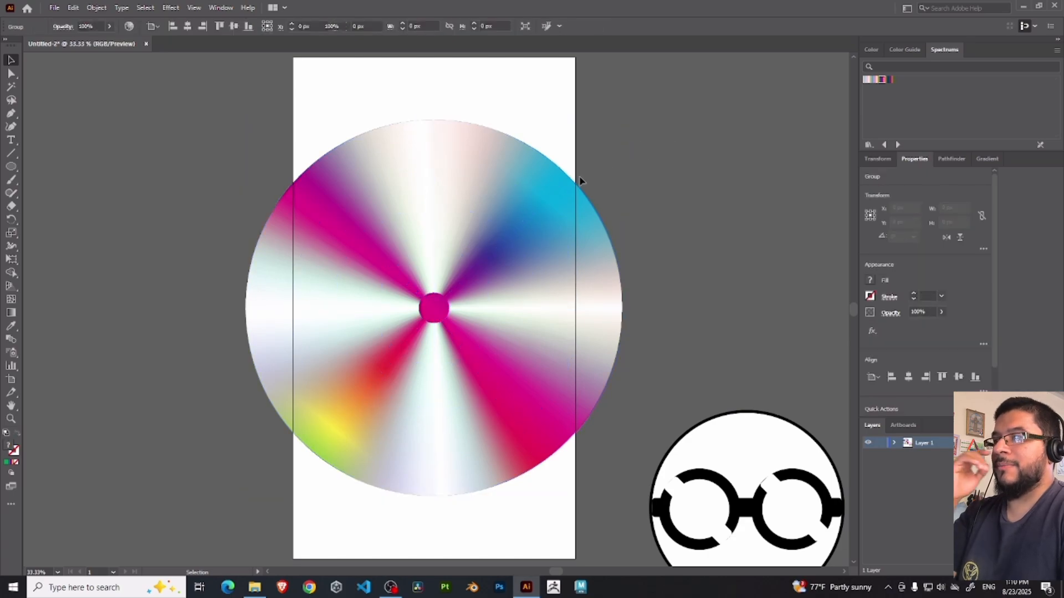
key(ctrl+z)
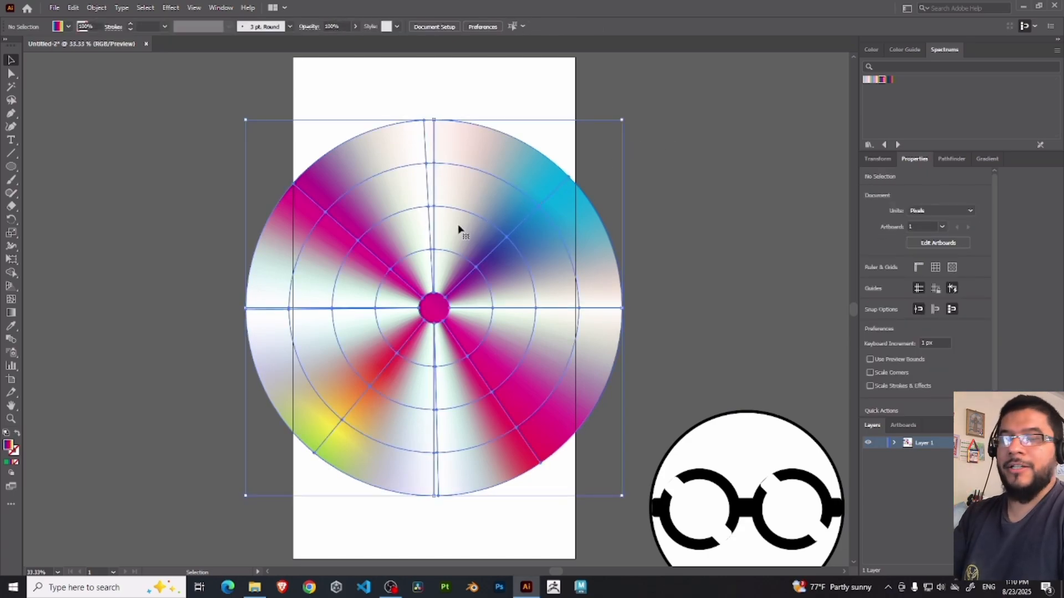
Lower the opacity of the topmost black-and-white disc, the one blended with Screen, to 42%.
click(467, 252)
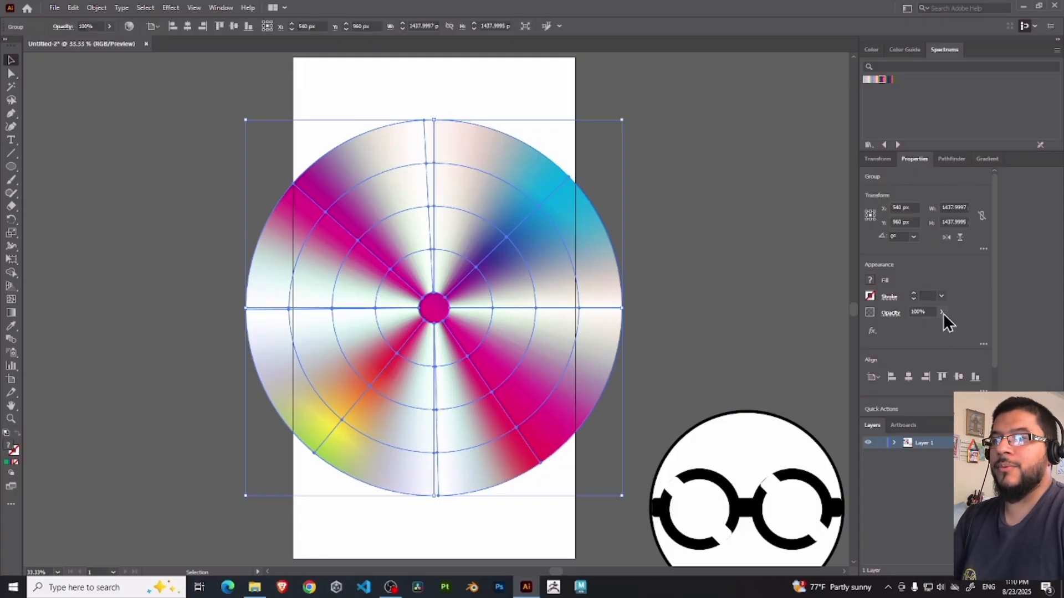
click(941, 312)
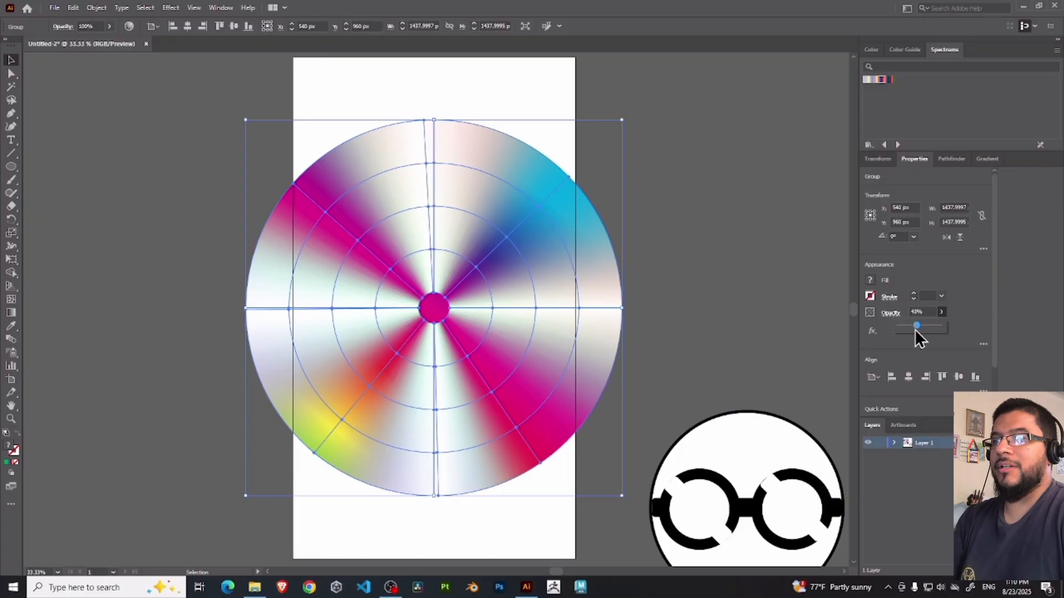
drag(916, 329, 918, 331)
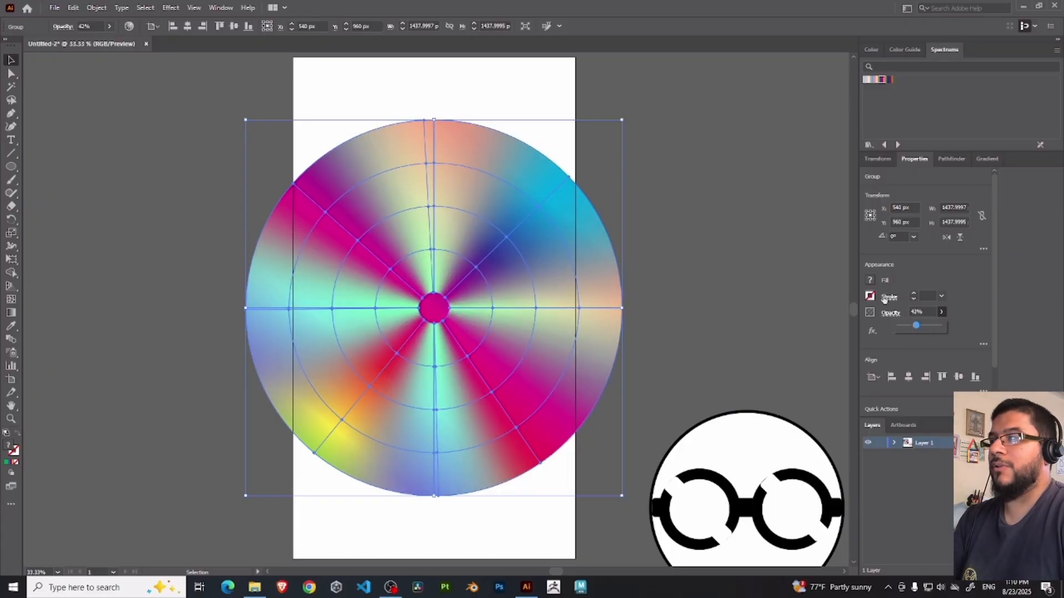
click(633, 160)
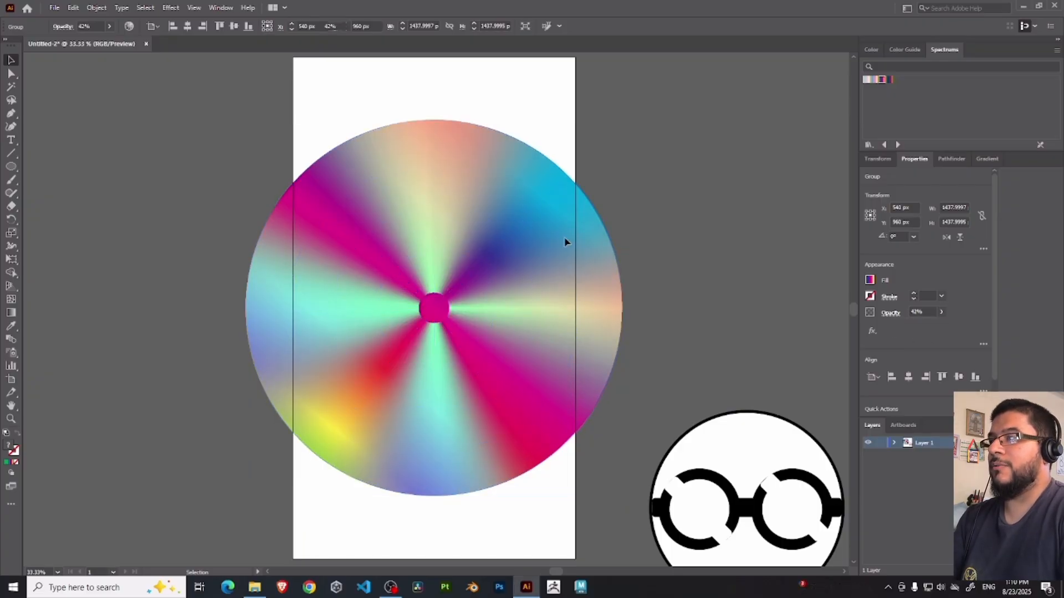
Group the two discs with the rainbow circle and move the glasses logo onto the middle of the group.
click(237, 128)
click(542, 375)
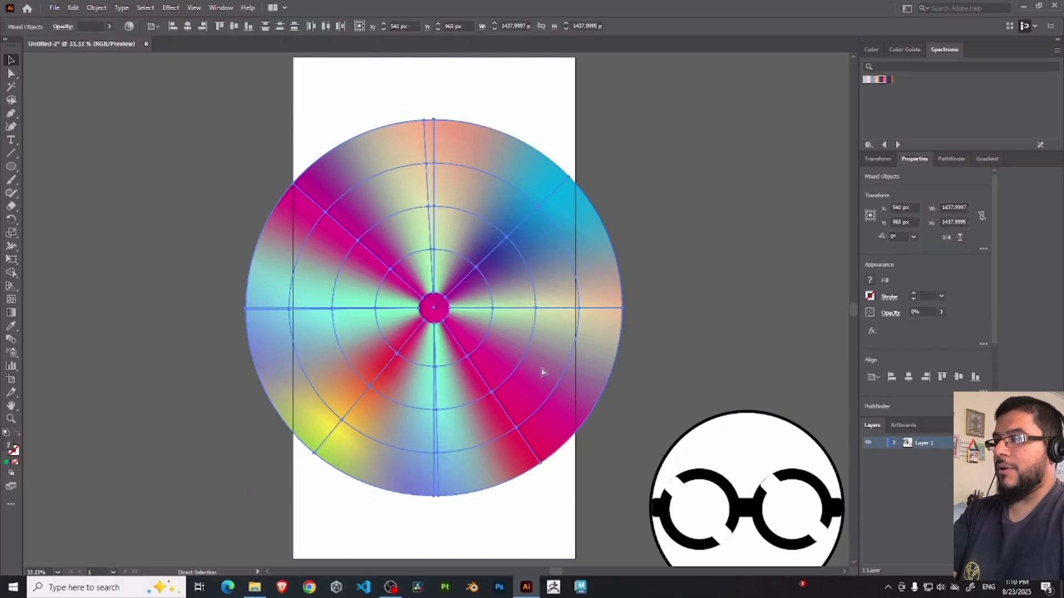
drag(718, 475, 411, 302)
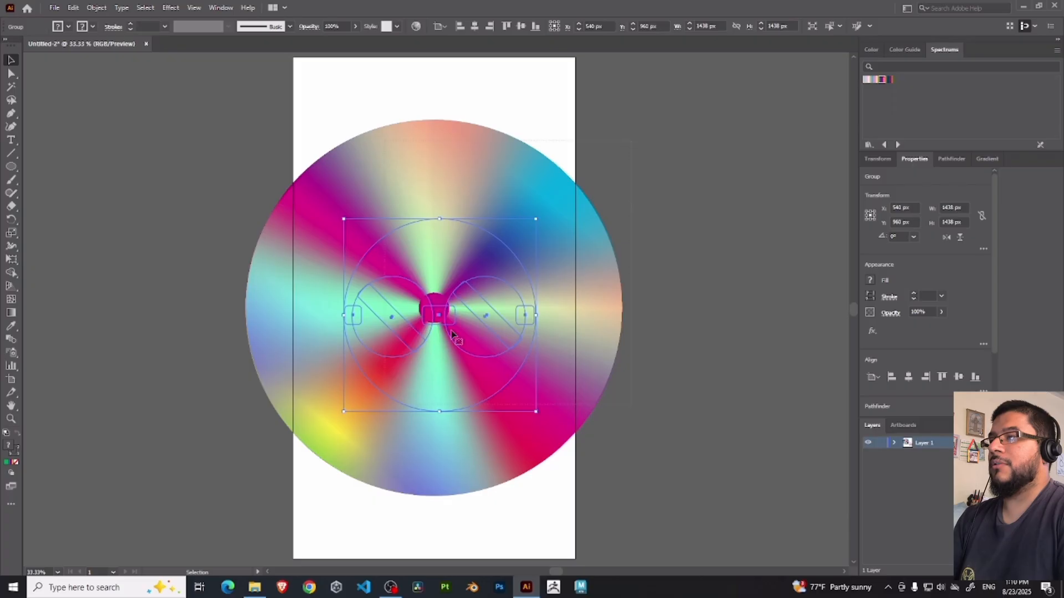
Align the glasses logo and the rainbow disc group on their horizontal and vertical centres.
click(297, 218)
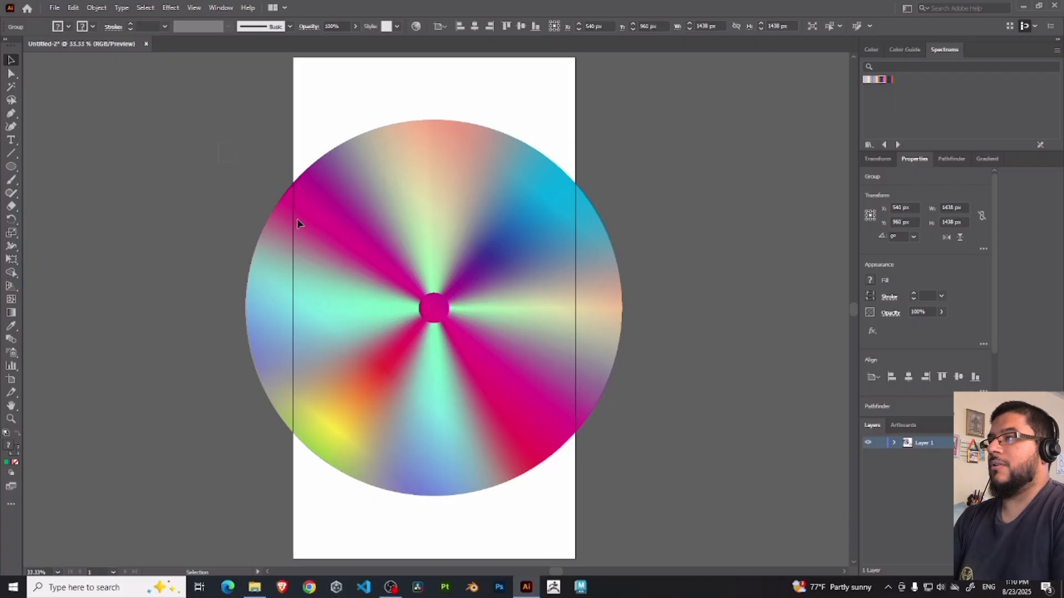
click(562, 394)
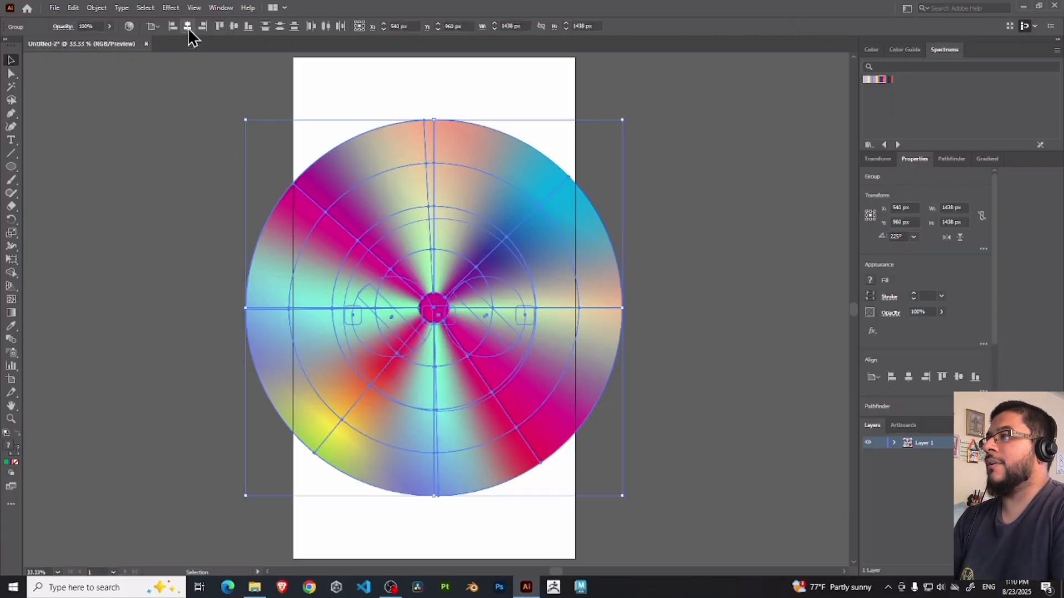
click(187, 27)
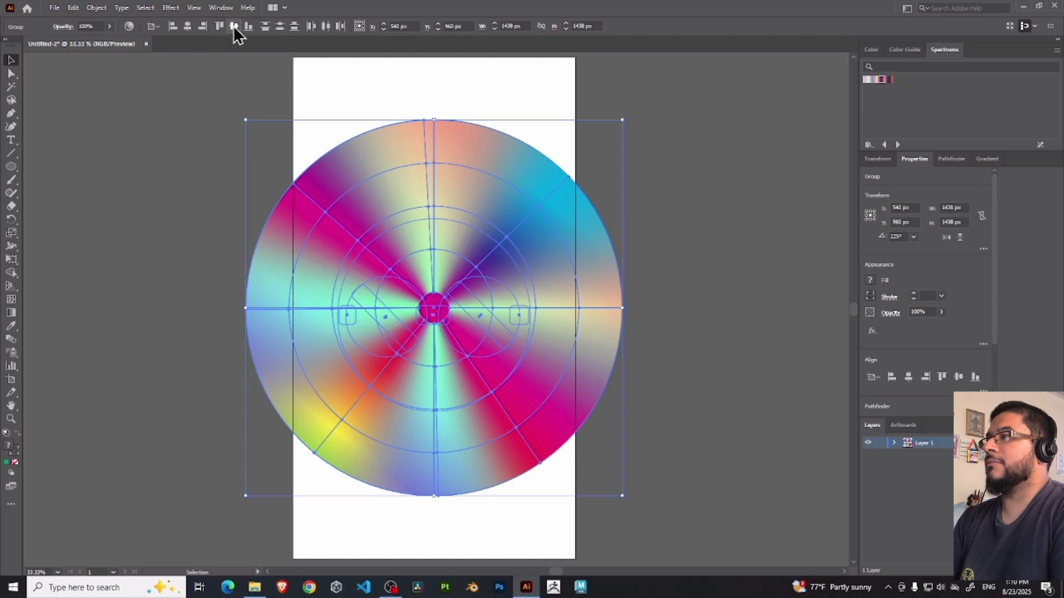
click(234, 26)
click(652, 218)
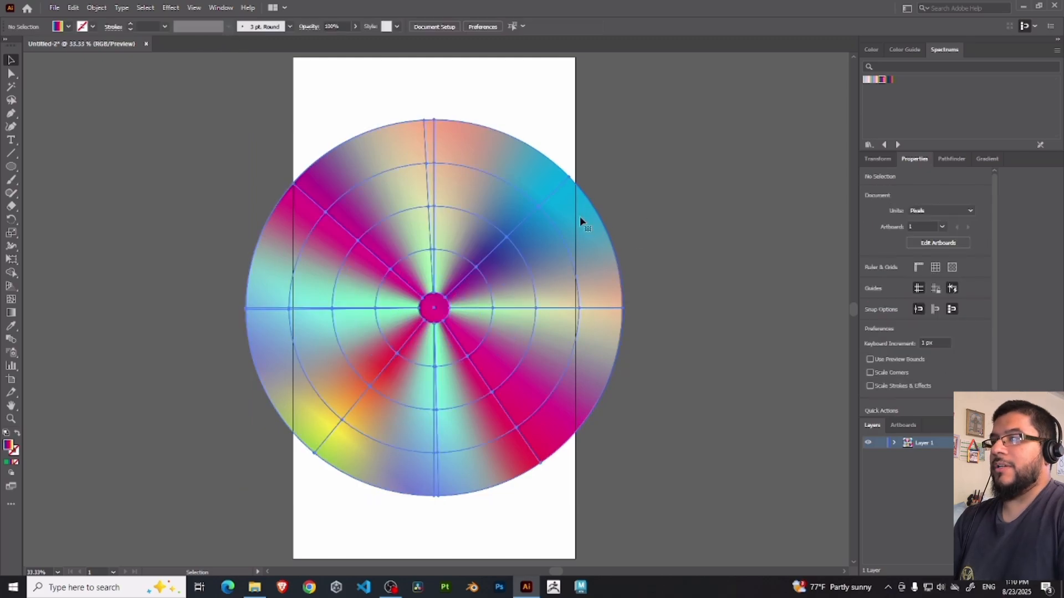
Apply a darkening blending mode to the rainbow disc group so the logo's black artwork shows through it.
click(580, 218)
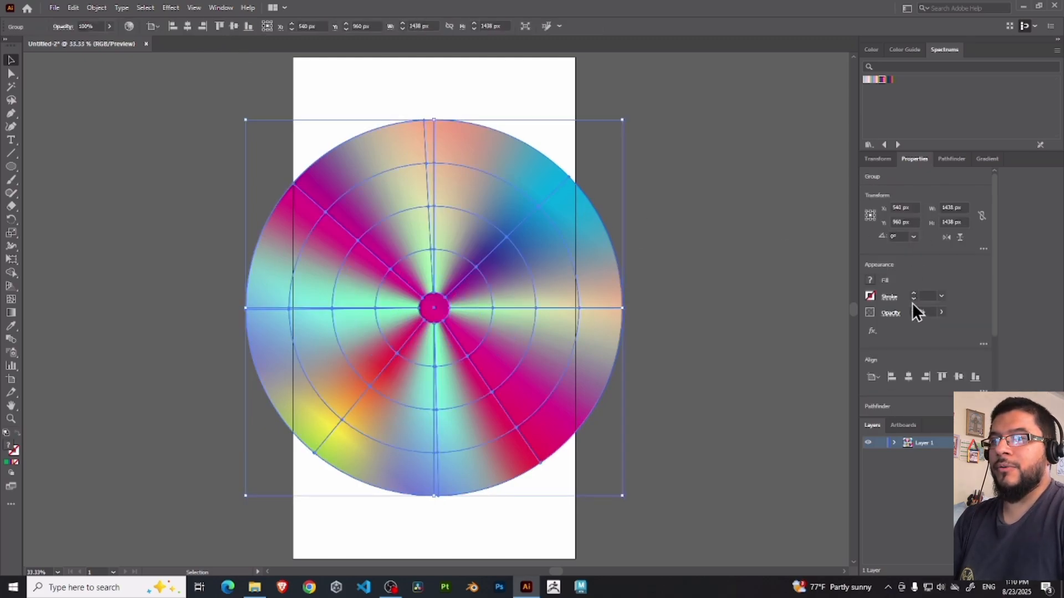
click(890, 313)
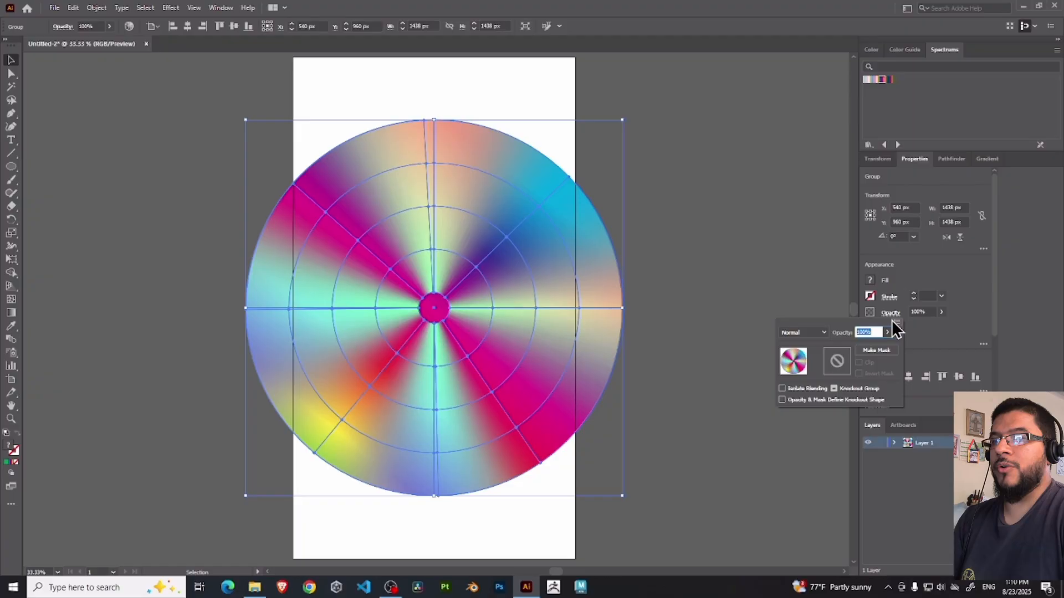
click(822, 332)
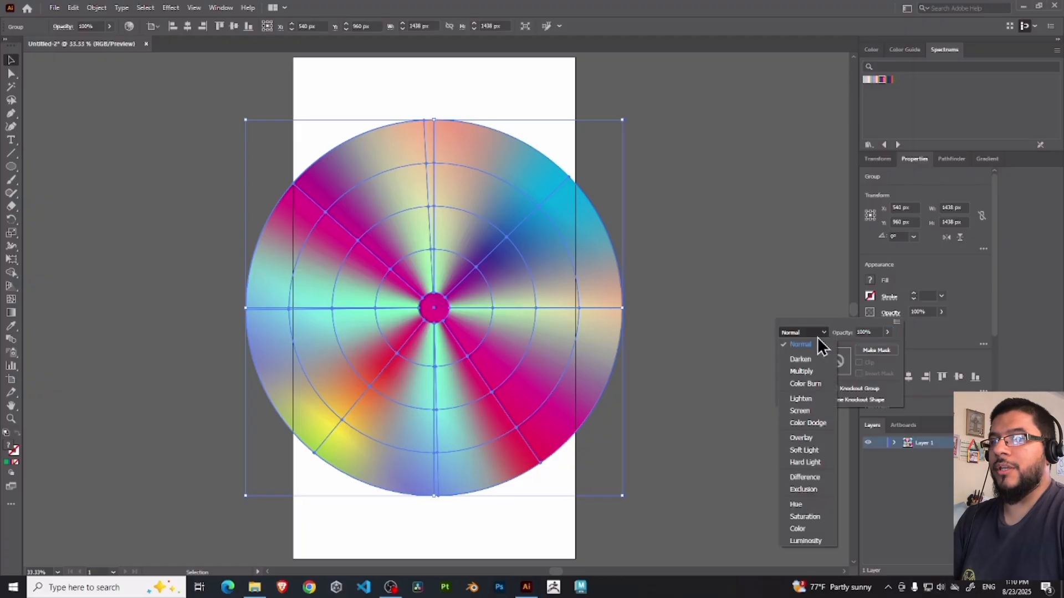
click(816, 384)
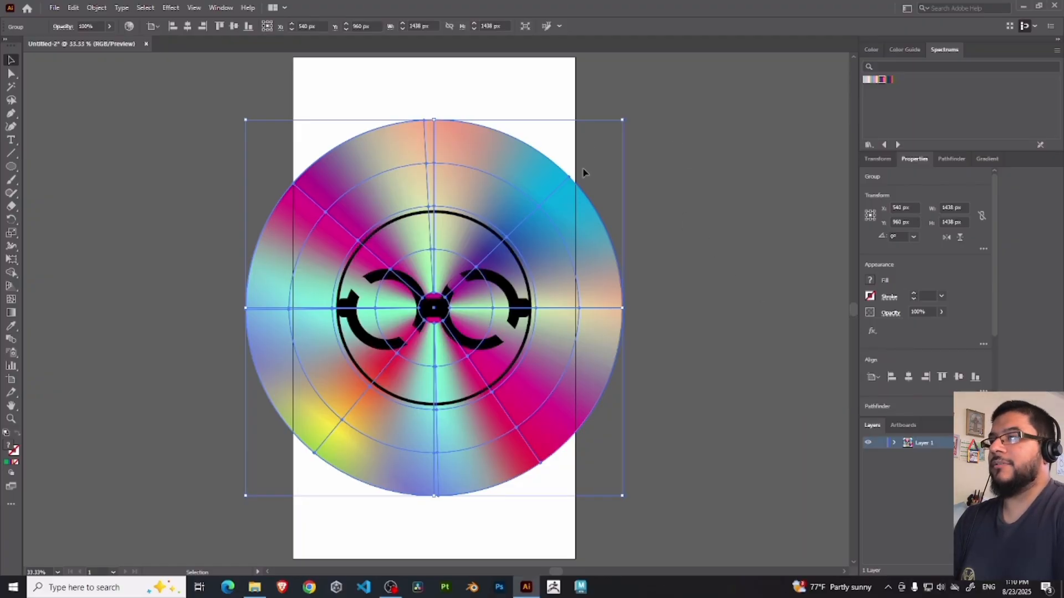
Scale the rainbow disc group down proportionally around its centre to about 736 px, matching the logo's outer circle.
click(639, 107)
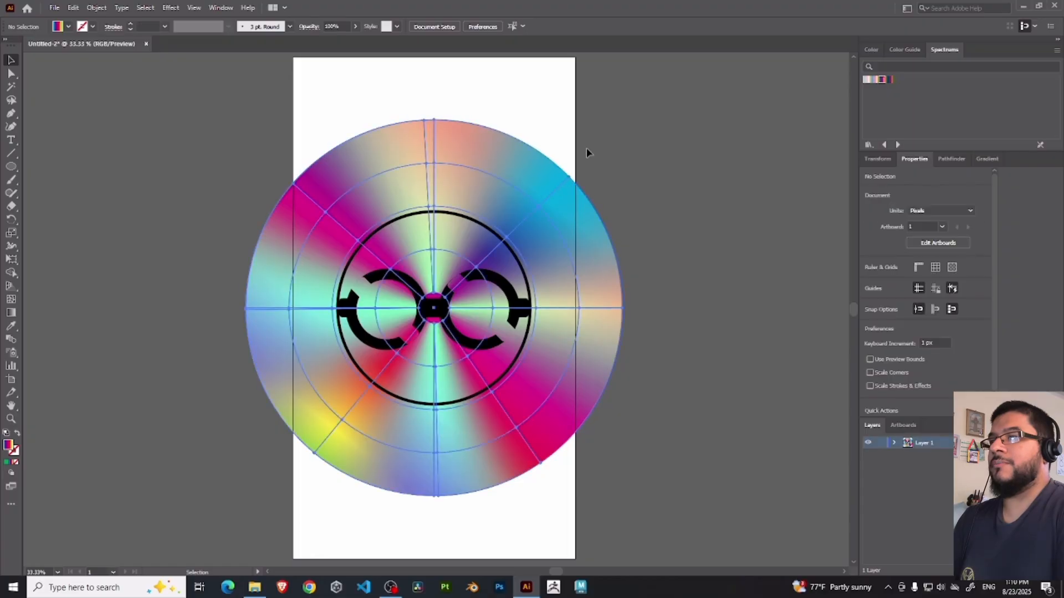
drag(621, 119, 533, 198)
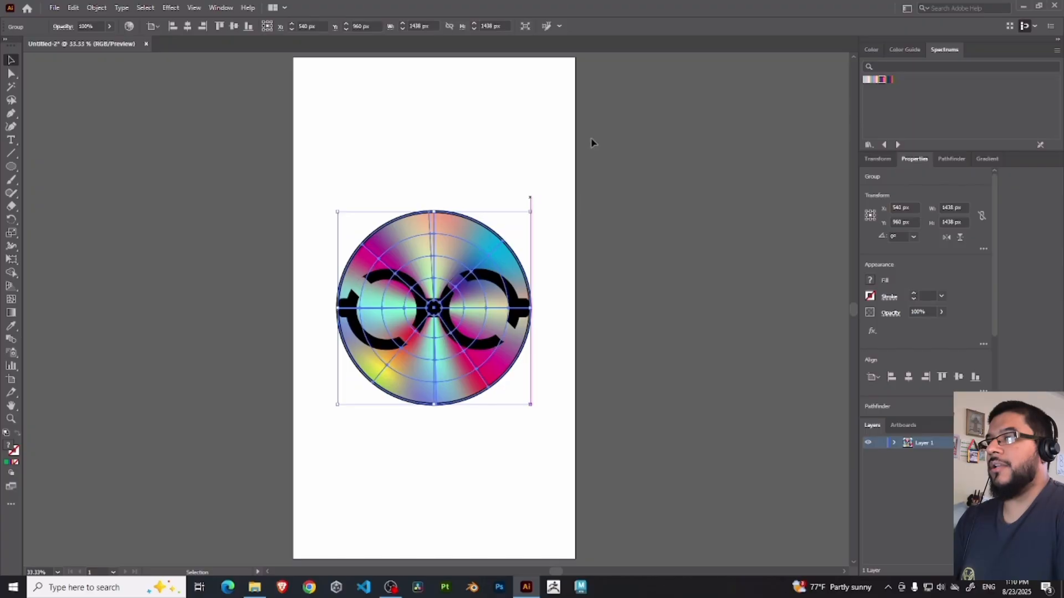
click(613, 187)
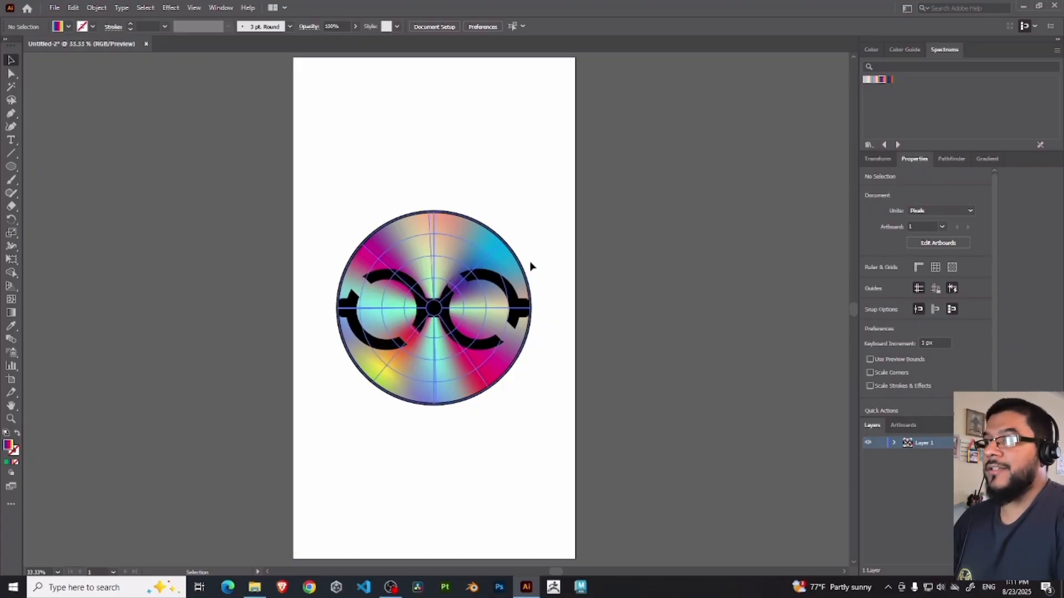
Isolate the rainbow disc group, reduce the opacity of its Screen-blended disc to 31%, and leave isolation mode.
click(464, 247)
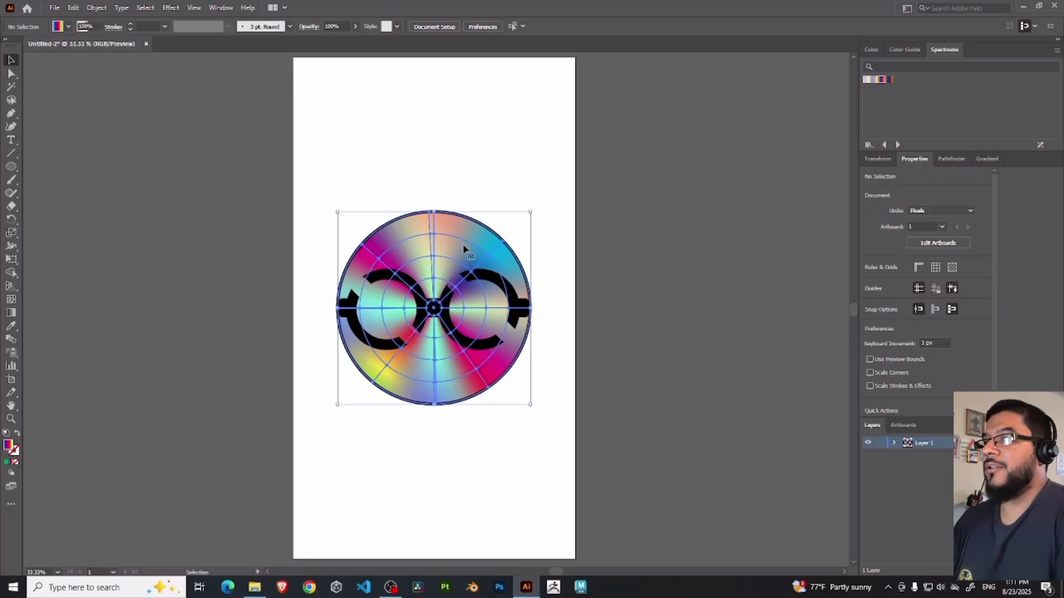
double_click(463, 249)
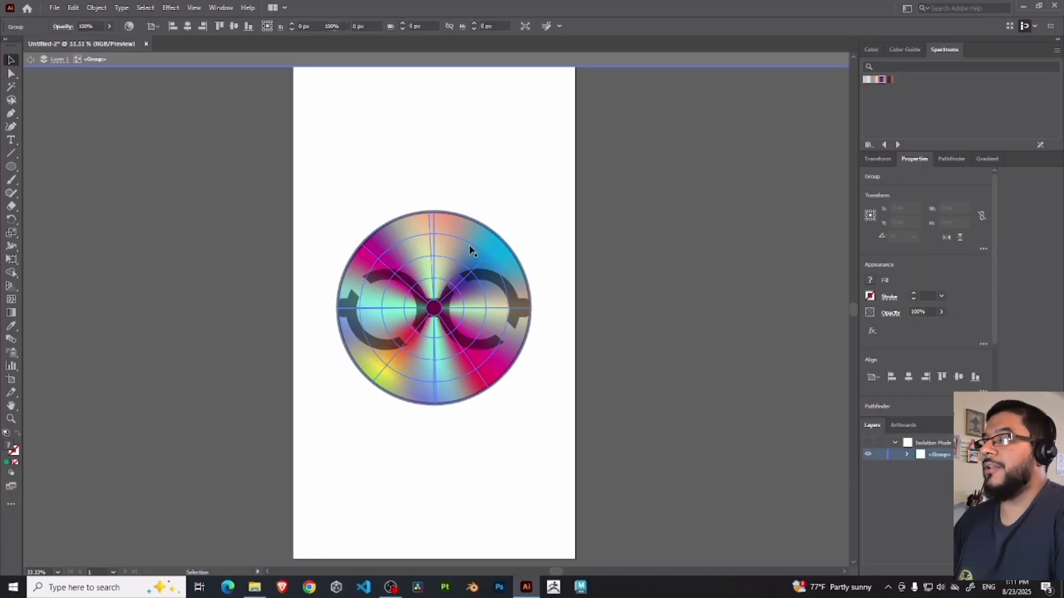
click(461, 250)
click(544, 221)
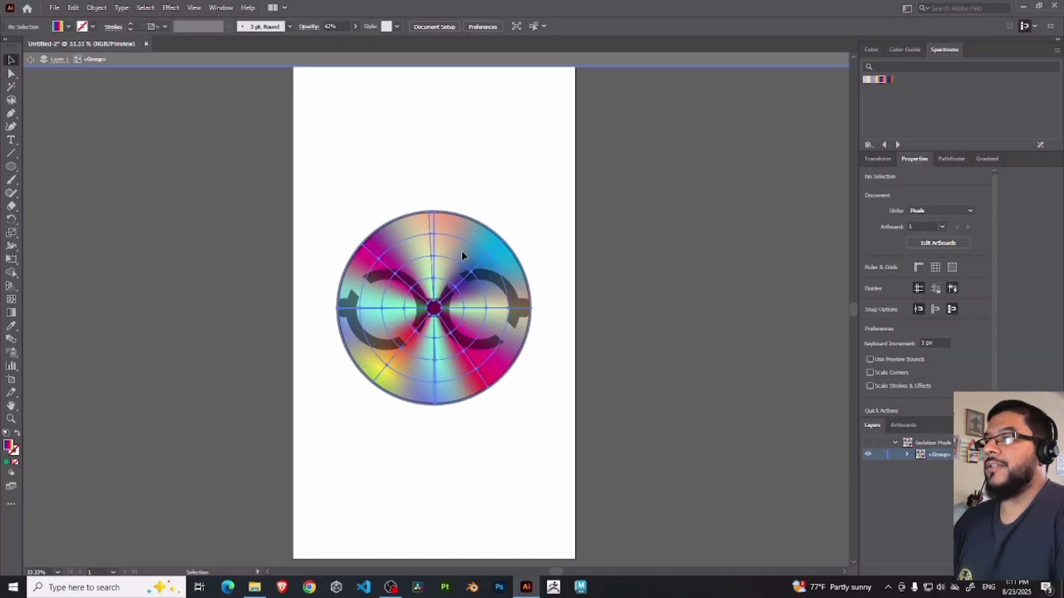
click(462, 252)
click(890, 313)
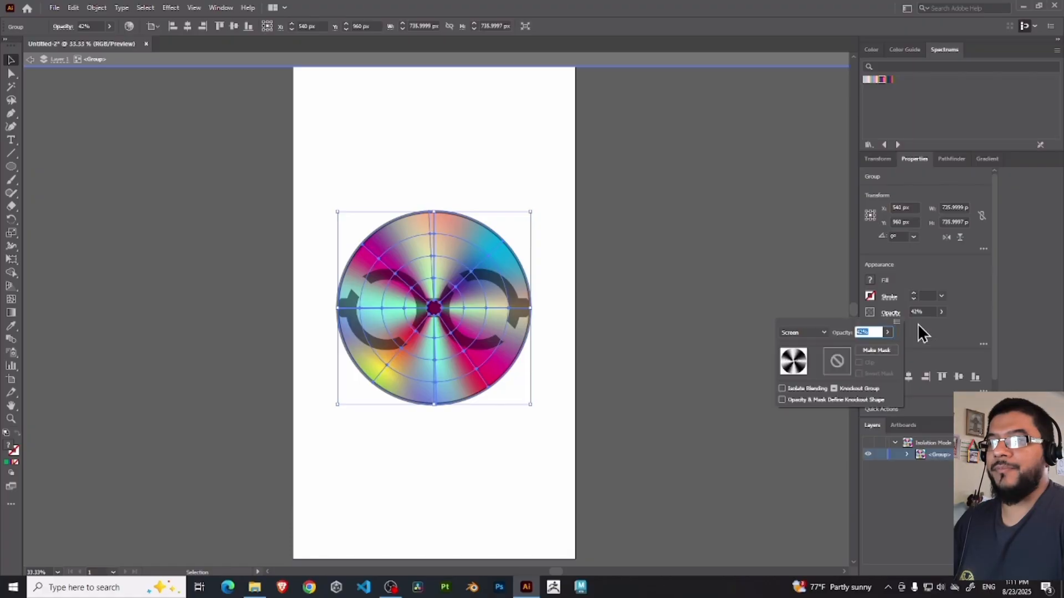
click(941, 312)
drag(920, 327, 911, 328)
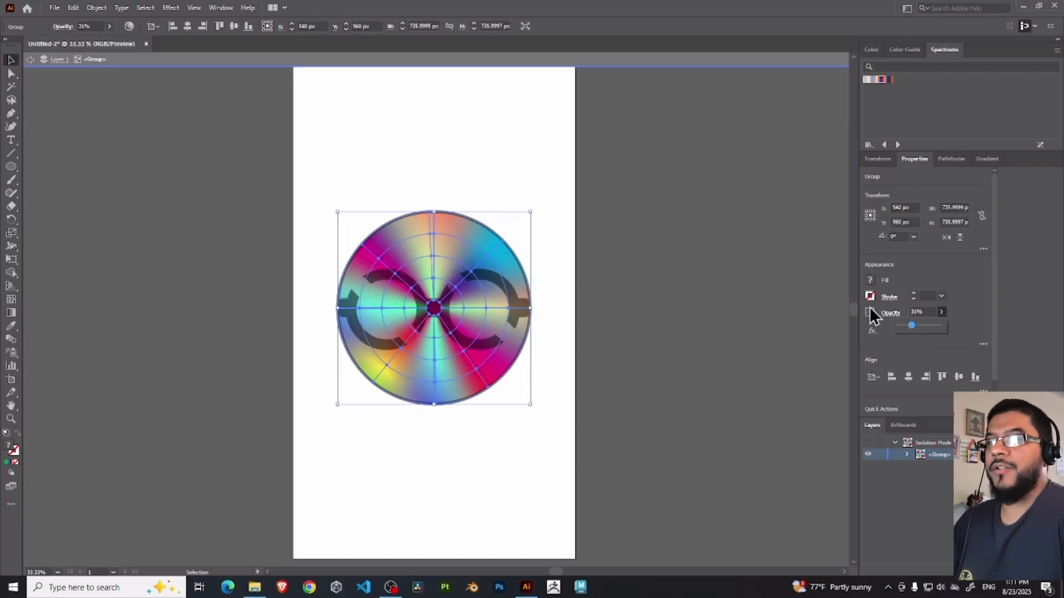
click(556, 266)
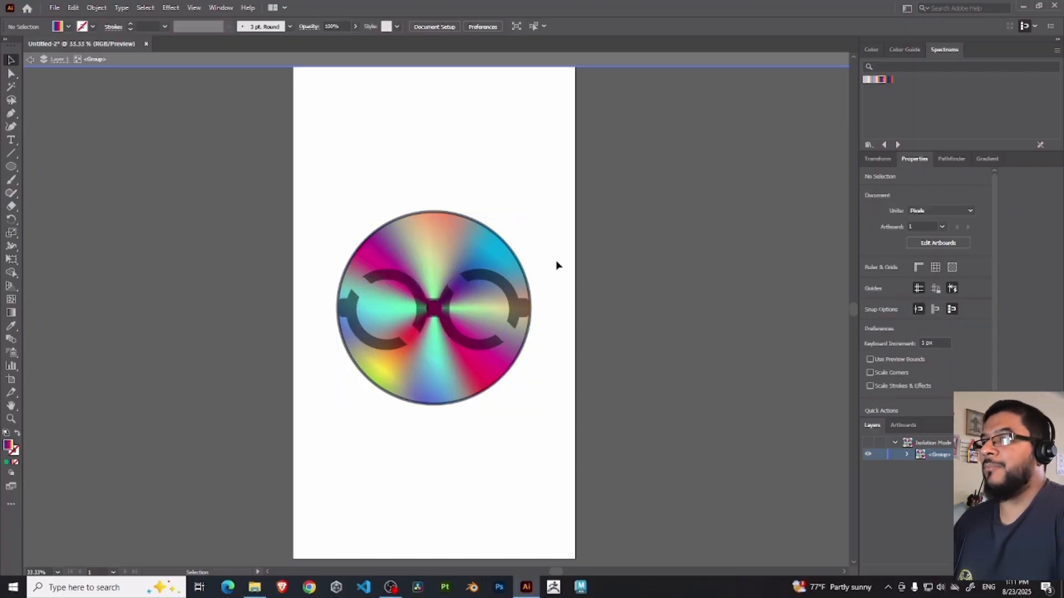
double_click(570, 228)
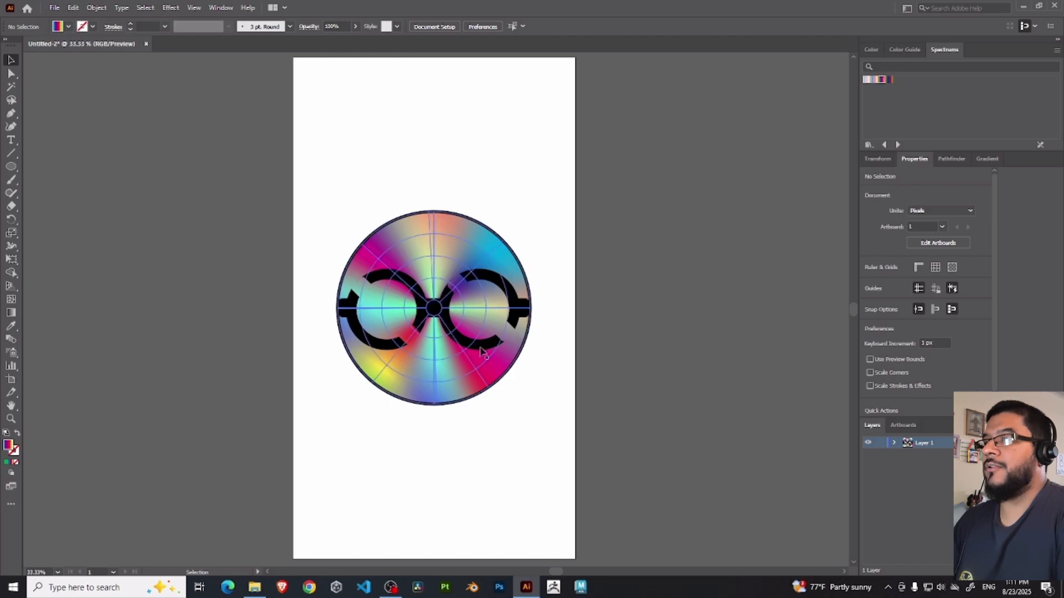